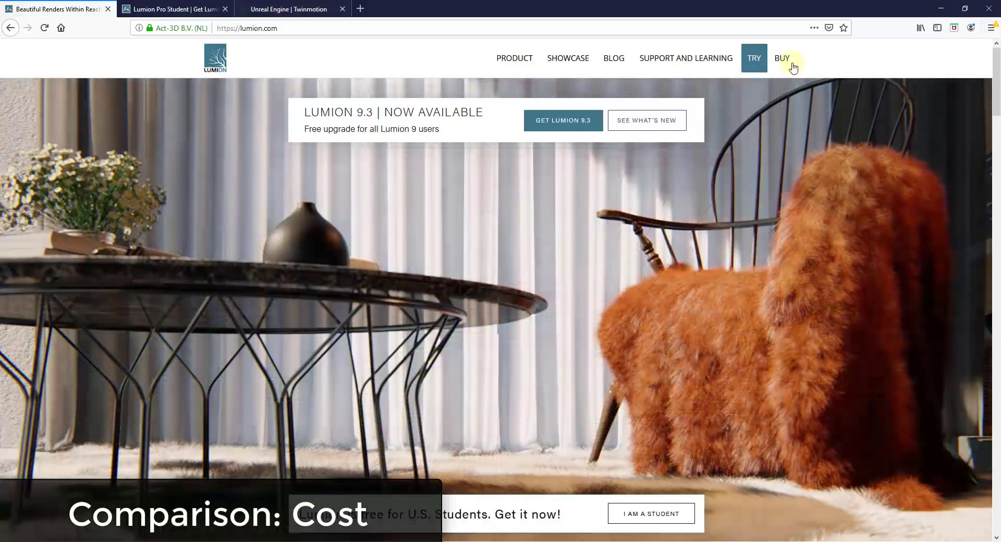
# Open the Lumion purchase page, compare the edition prices, and open the specifications for Lumion PRO
pyautogui.click(792, 65)
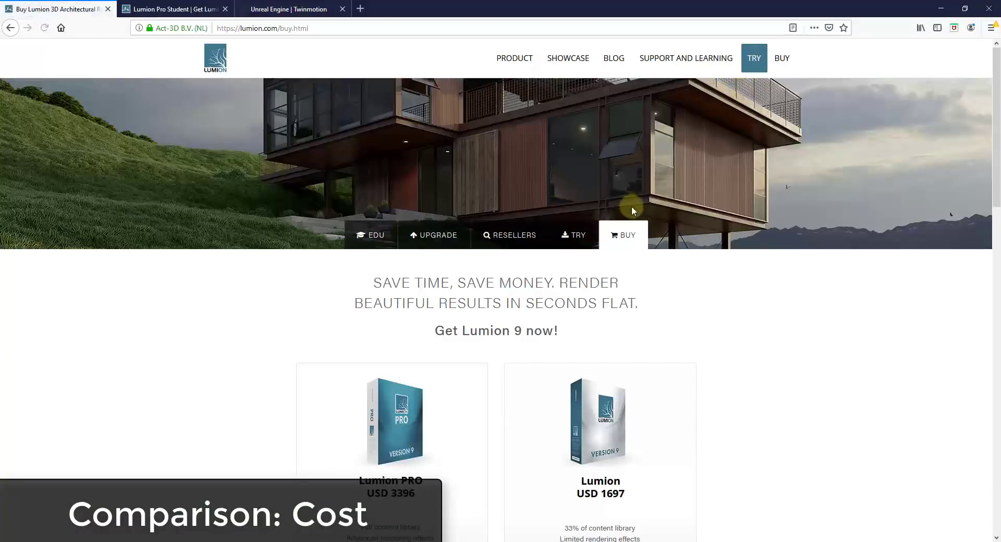
pyautogui.scroll(-3, 632, 210)
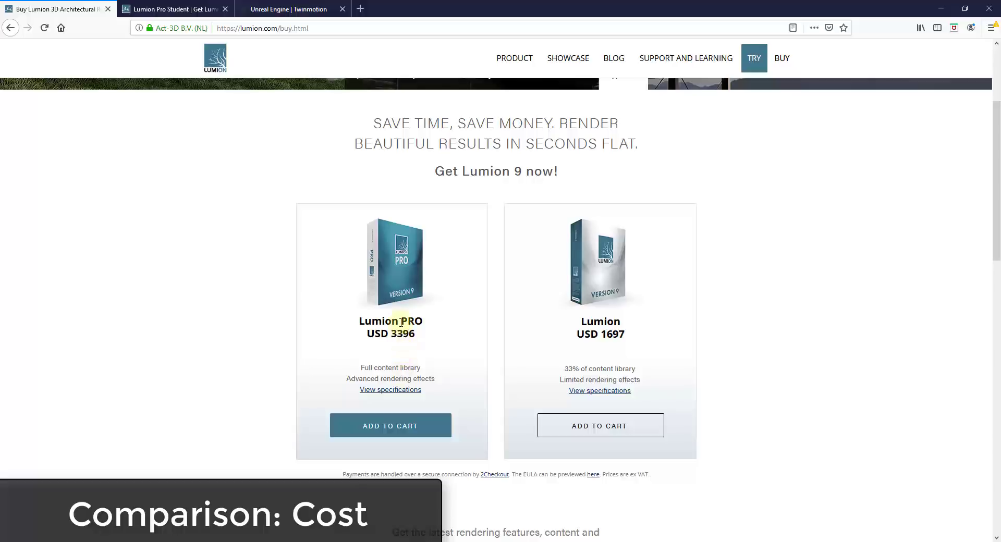
pyautogui.click(405, 396)
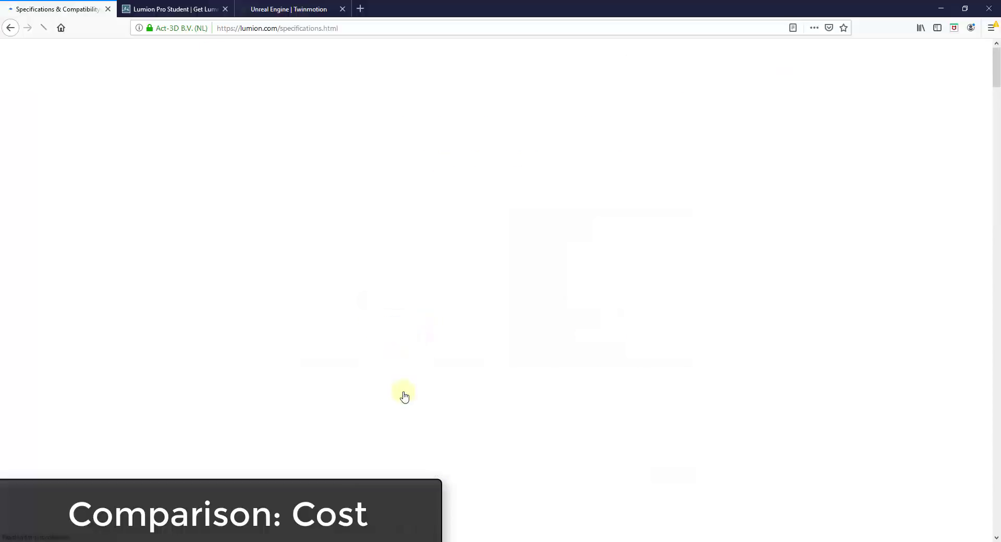
# Examine the features exclusive to Lumion Pro, including the object and material libraries, Real Skies and atmospheric rain and snow
pyautogui.scroll(-4, 444, 326)
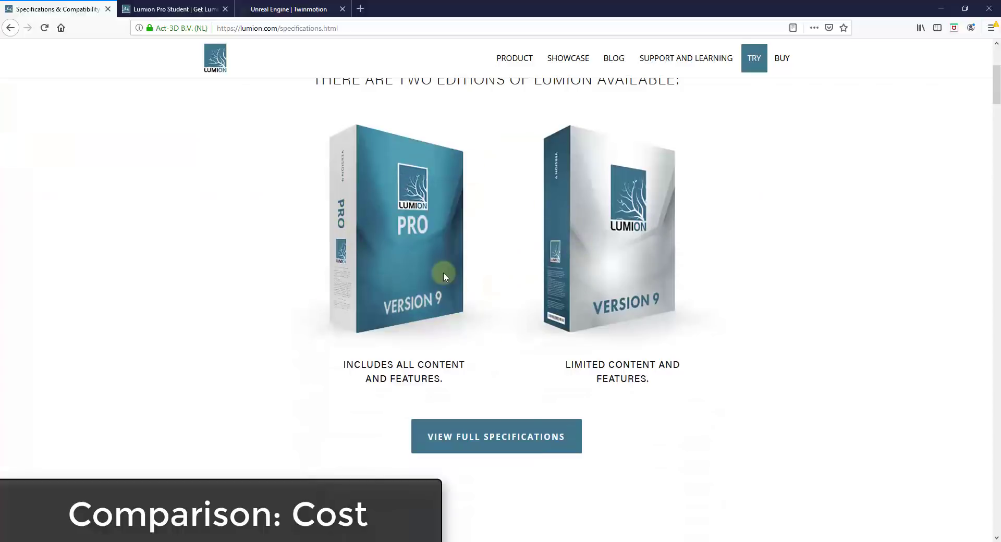
pyautogui.scroll(-7, 448, 270)
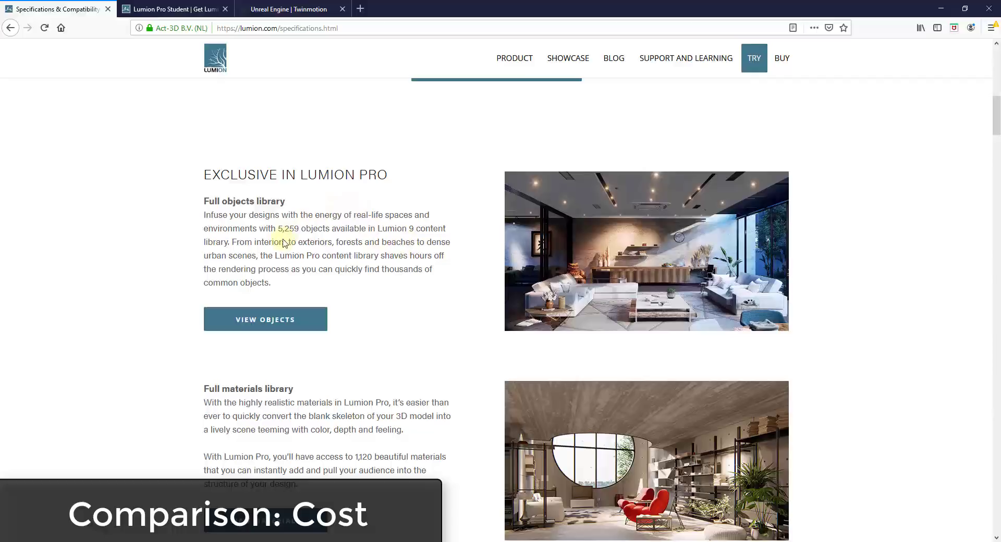
pyautogui.scroll(-1, 296, 231)
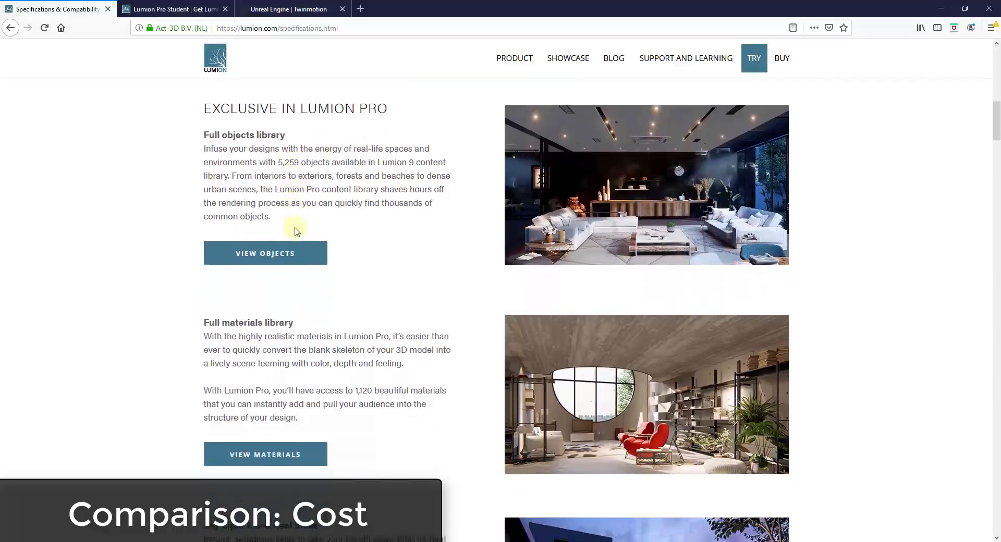
pyautogui.scroll(-3, 295, 231)
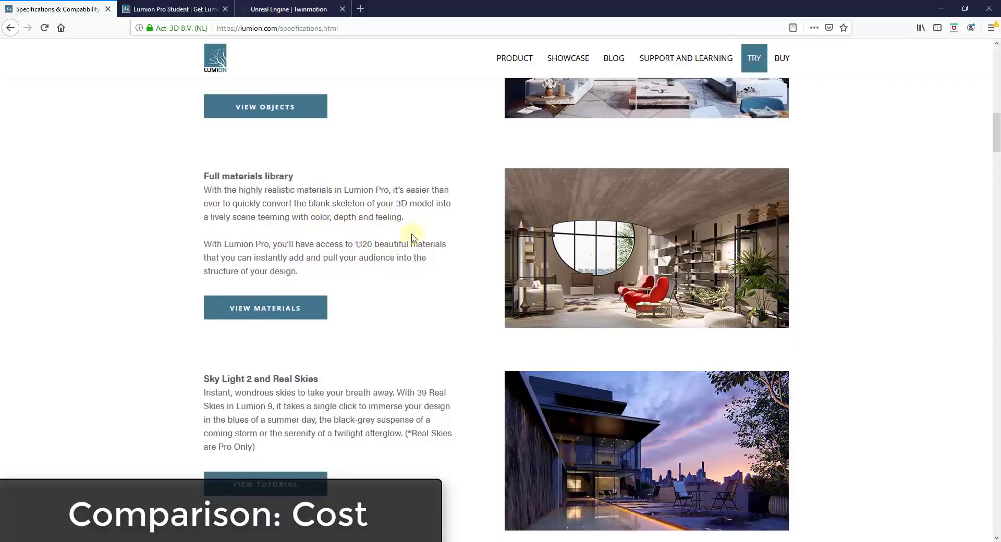
pyautogui.scroll(-3, 403, 239)
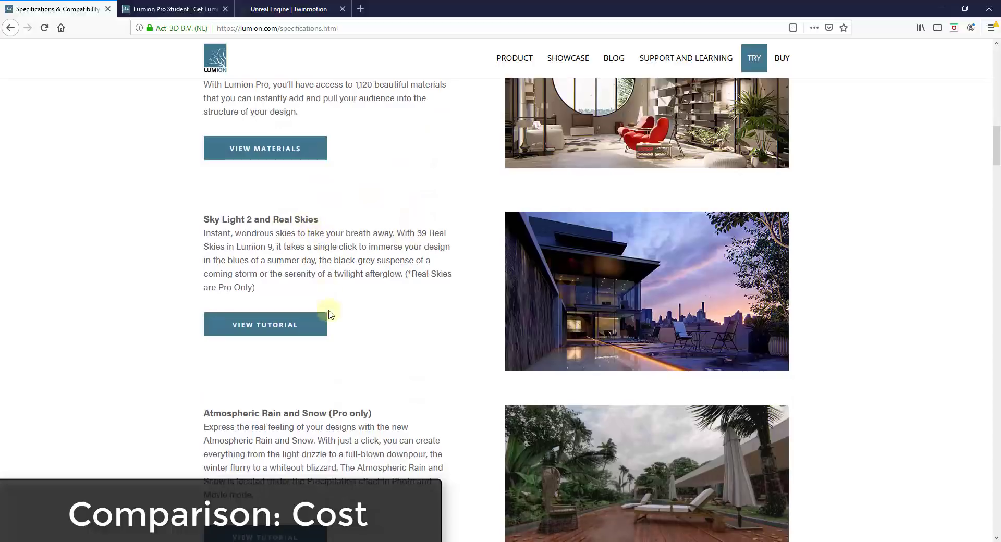
pyautogui.scroll(-2, 323, 362)
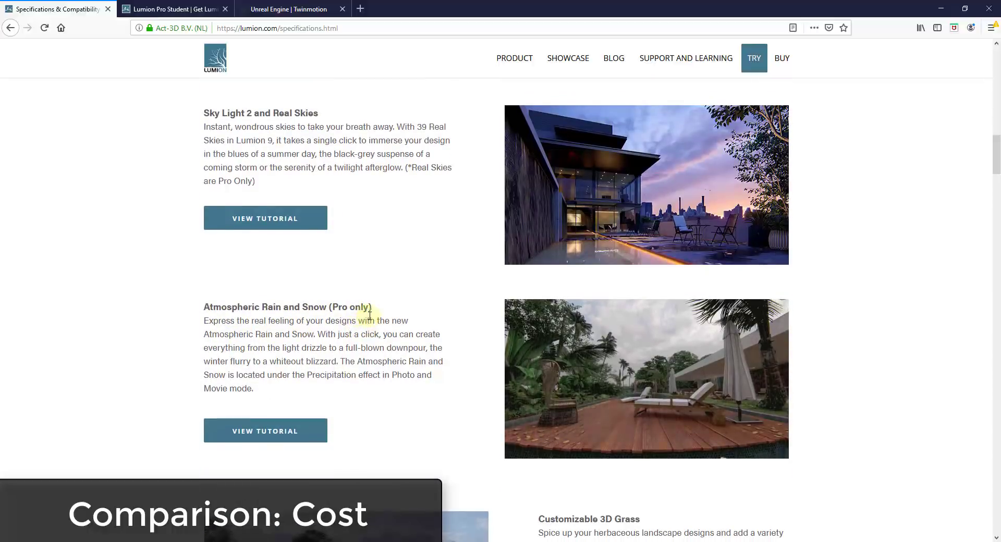
pyautogui.scroll(1, 380, 266)
pyautogui.scroll(5, 381, 266)
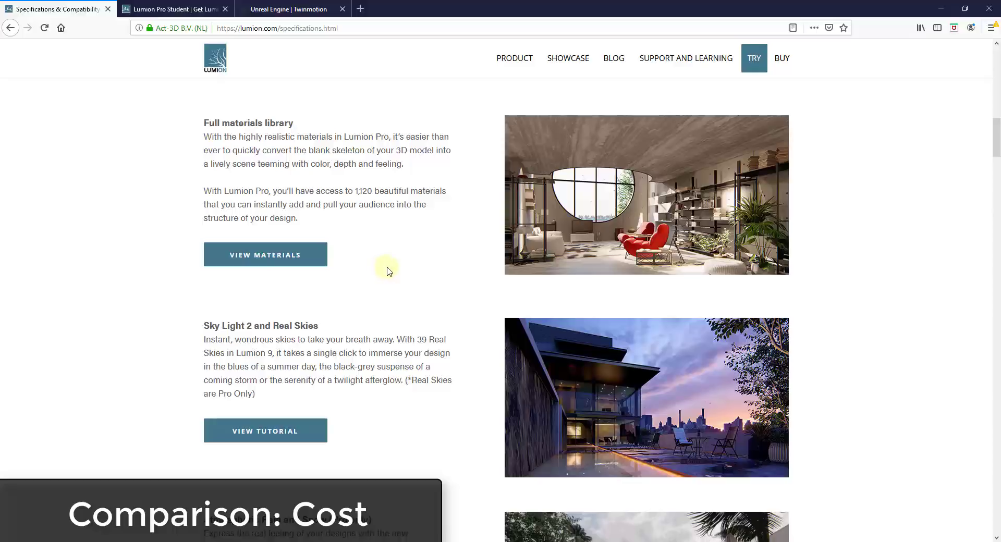
pyautogui.scroll(2, 388, 270)
pyautogui.scroll(5, 392, 269)
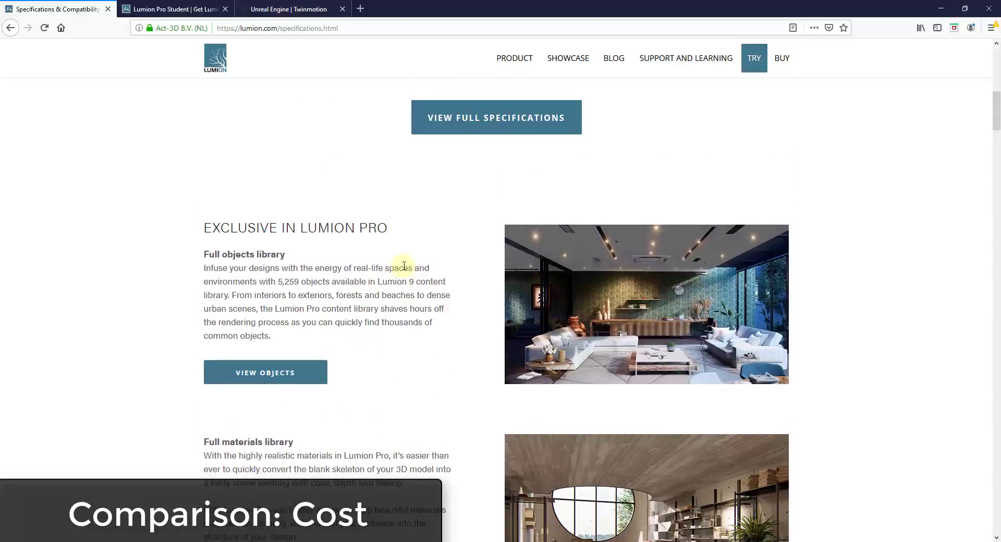
# Review the Twinmotion page on the Unreal Engine site, including the free download offer and its pricing terms
pyautogui.click(271, 9)
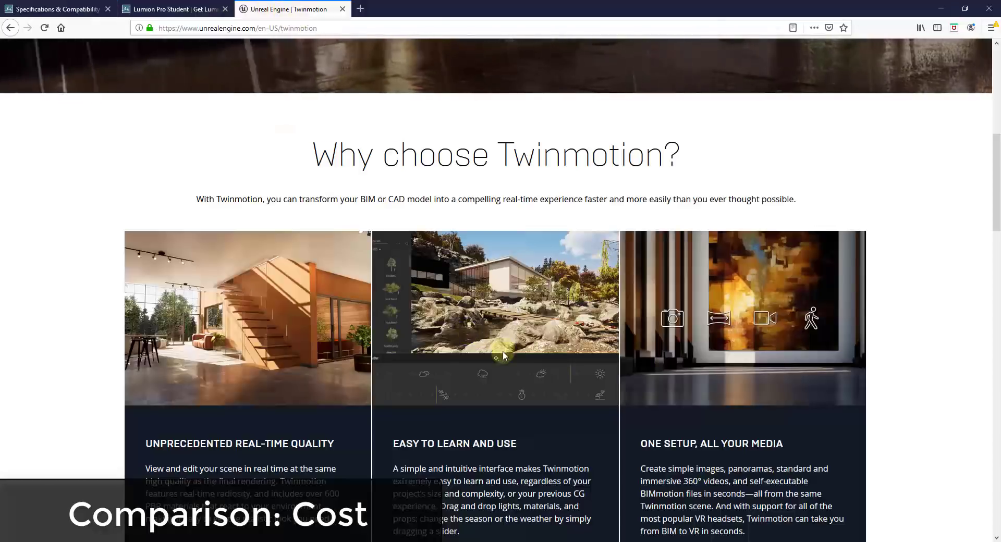
pyautogui.scroll(7, 503, 351)
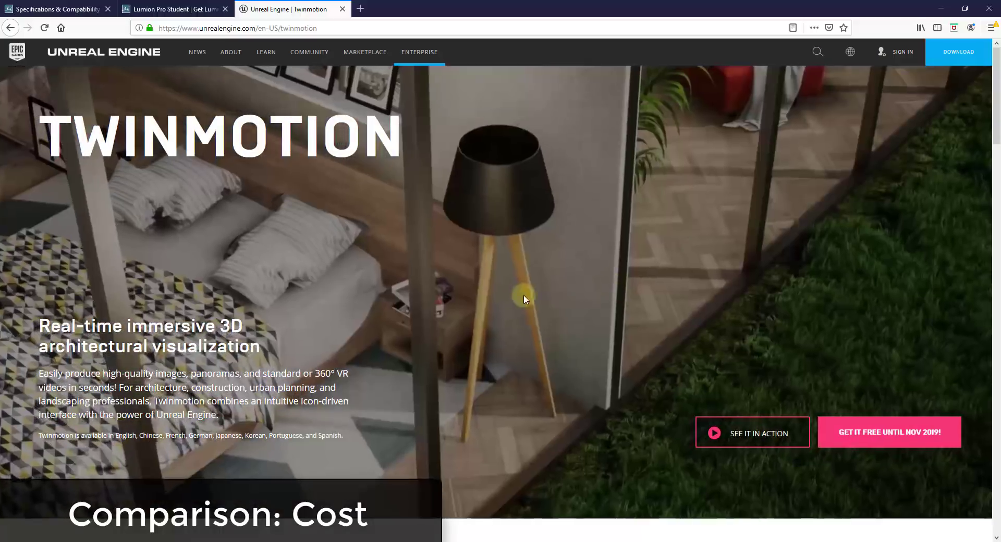
pyautogui.scroll(-20, 523, 295)
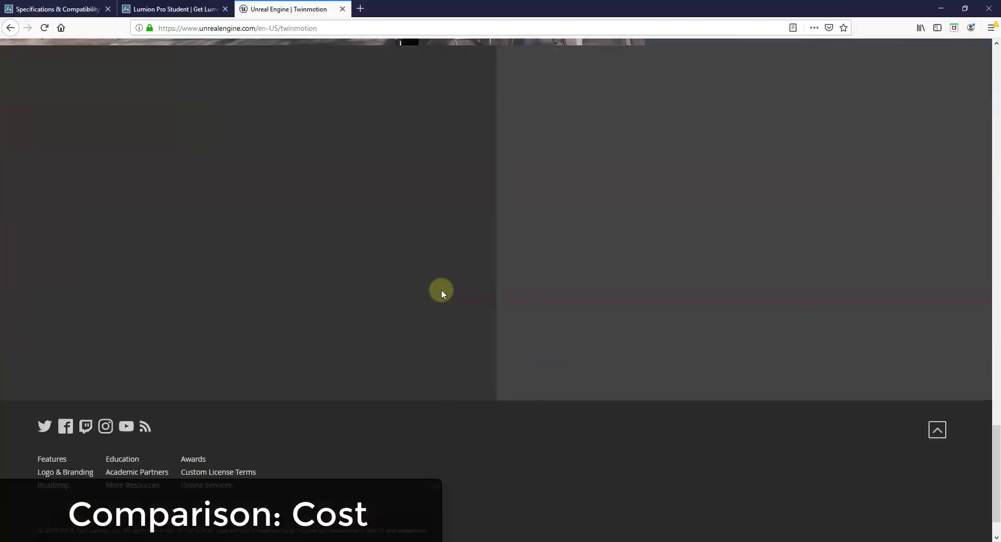
pyautogui.scroll(1, 456, 285)
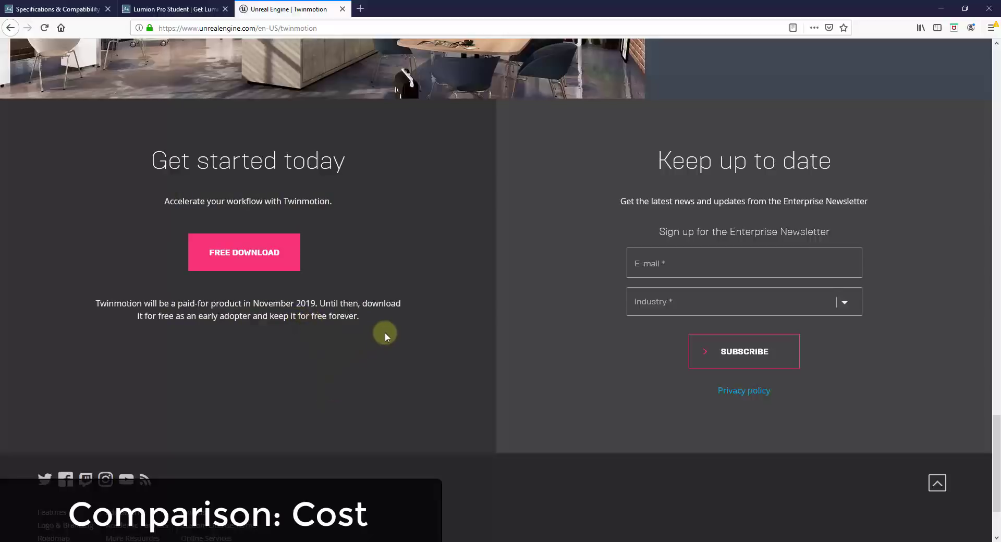
pyautogui.scroll(6, 385, 333)
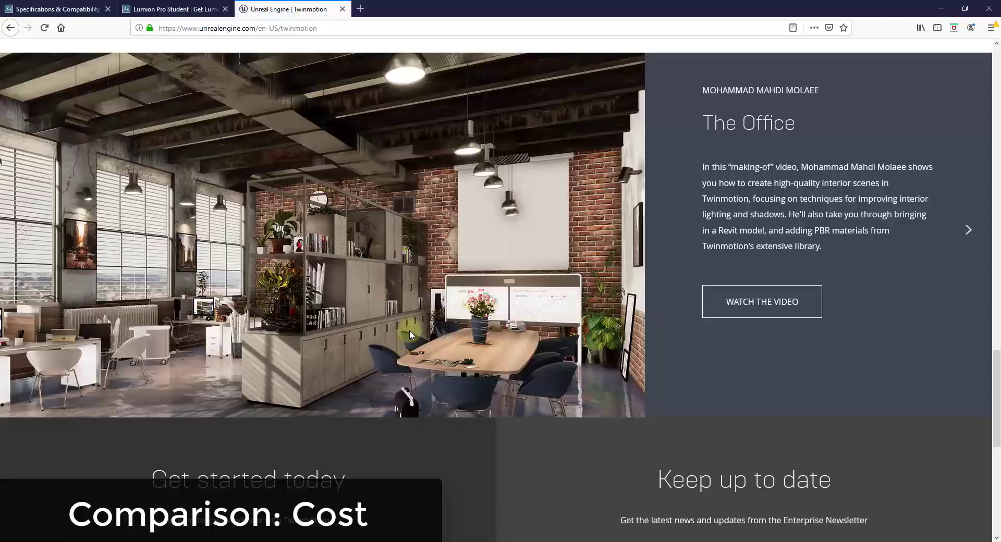
pyautogui.scroll(-5, 417, 323)
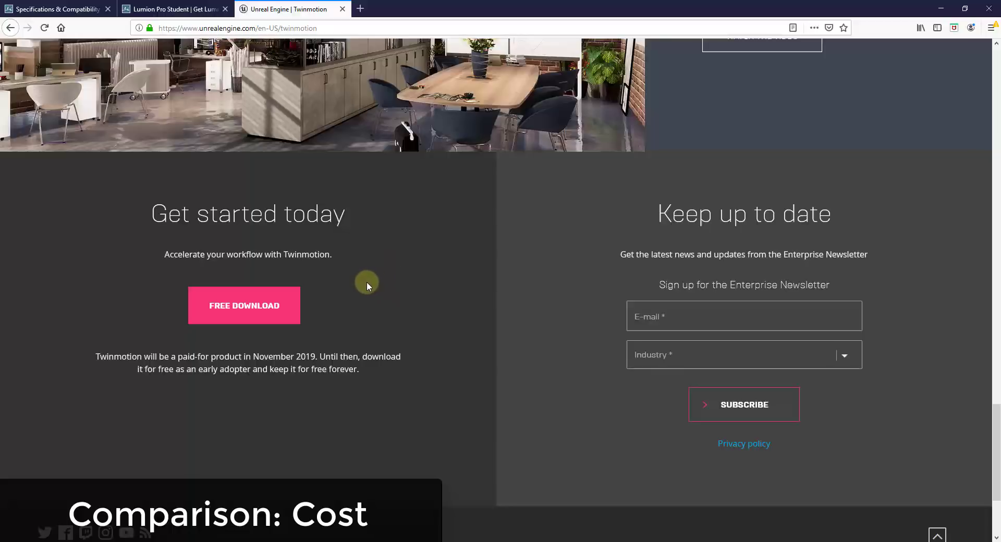
pyautogui.scroll(15, 431, 285)
pyautogui.scroll(15, 435, 282)
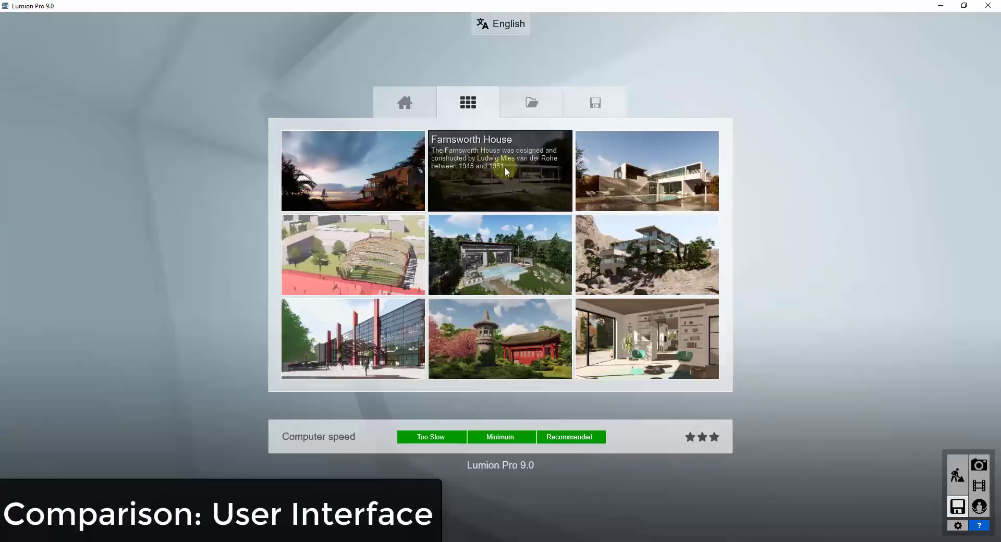
# Open the Farnsworth House example scene in Lumion Pro and view the house and its entrance steps from close up
pyautogui.click(504, 181)
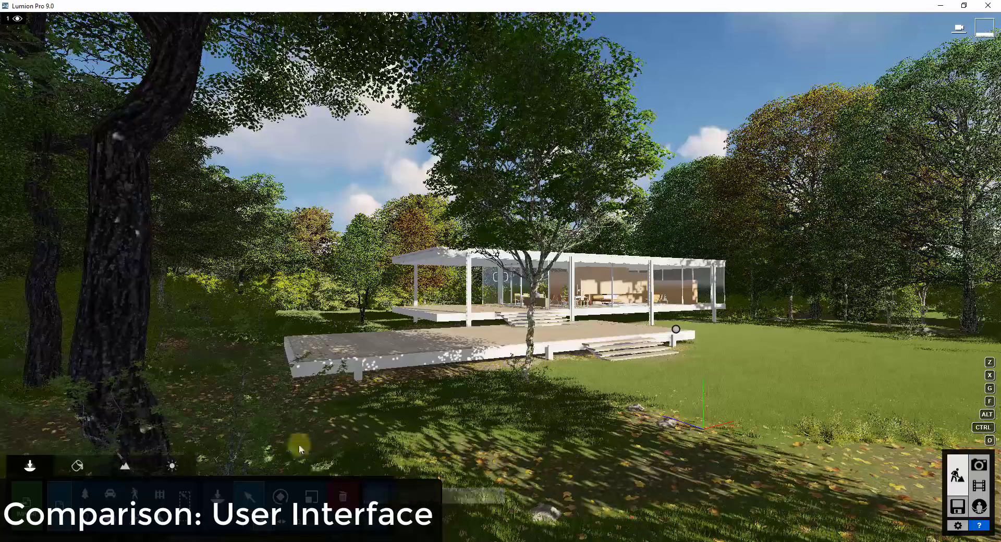
pyautogui.hotkey('ctrl', 'z')
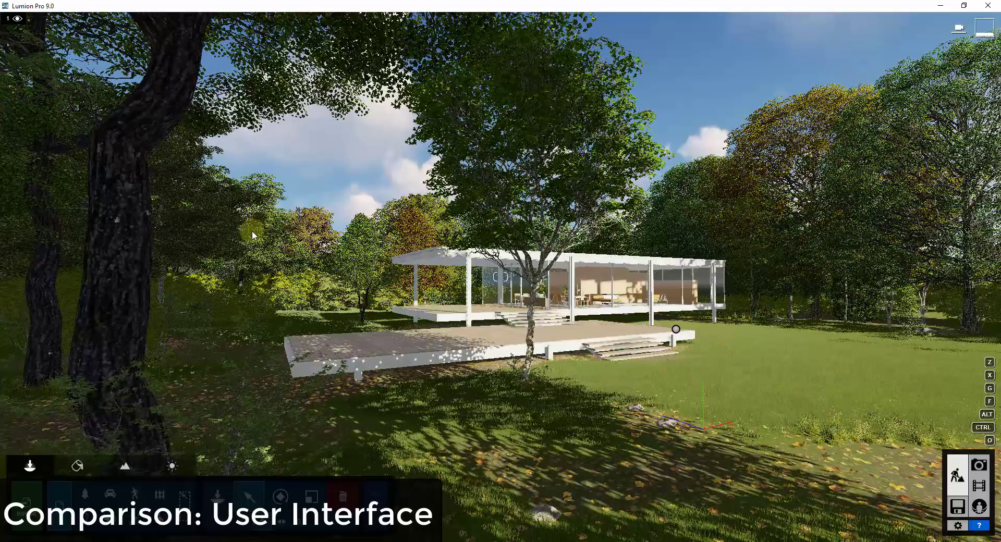
pyautogui.moveTo(555, 317); pyautogui.dragTo(560, 318, button='right')
pyautogui.press('w')
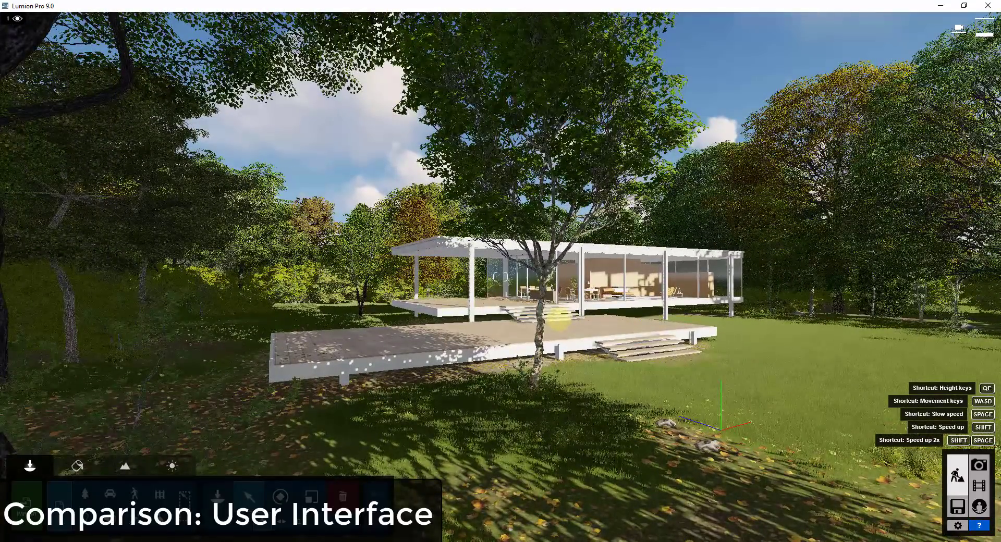
pyautogui.press('w')
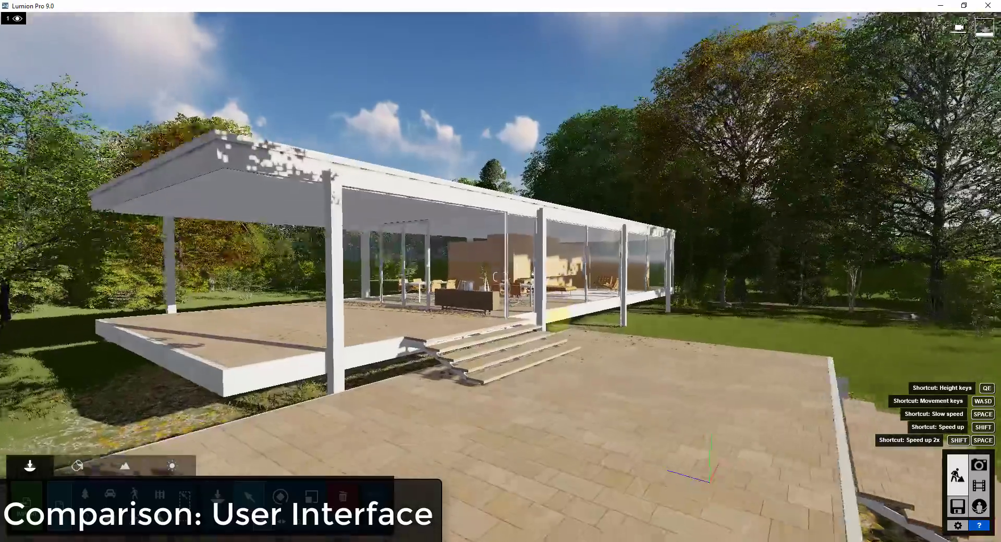
pyautogui.moveTo(560, 317); pyautogui.dragTo(544, 308, button='right')
pyautogui.press('d')
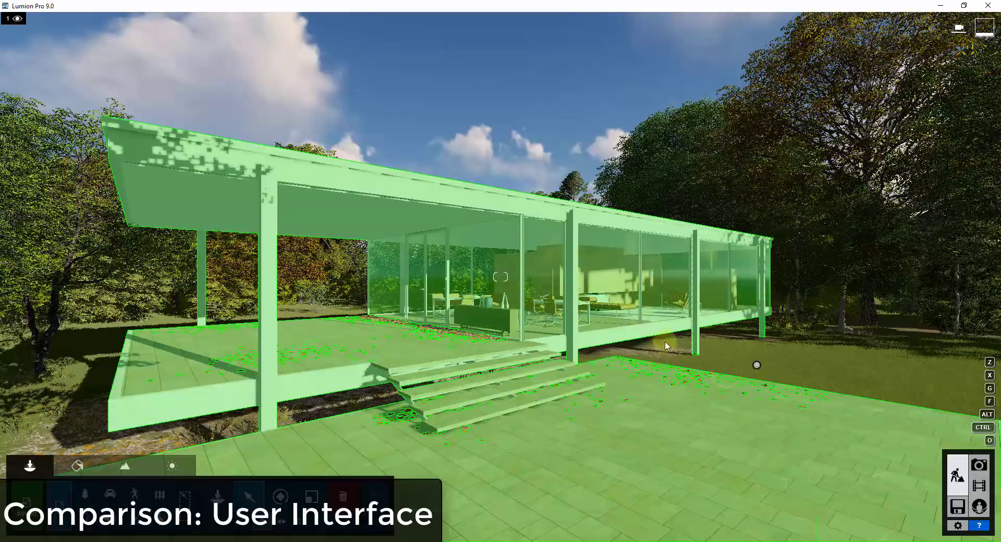
pyautogui.moveTo(756, 366)
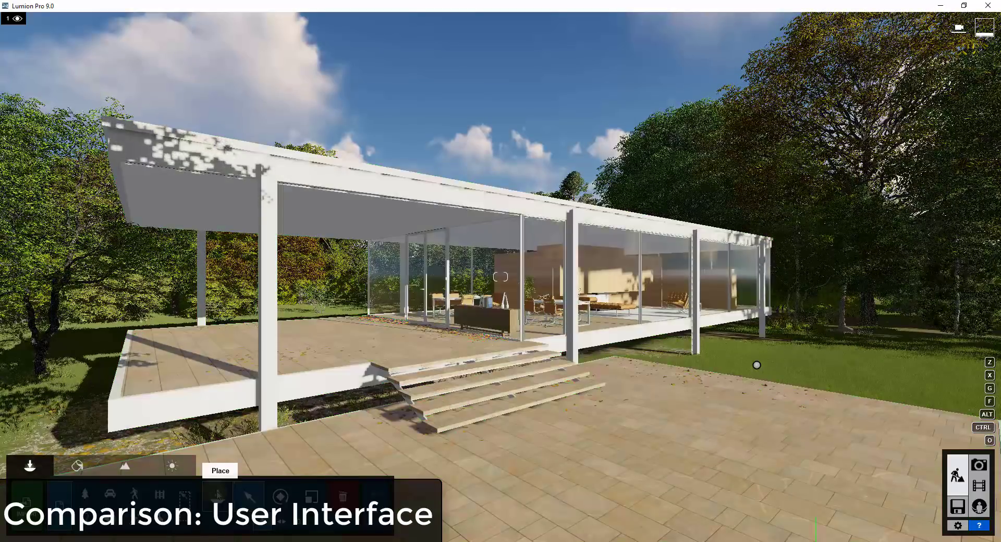
# Place an Agarwood RT tree from the Nature Library on the lawn at the edge of the paved terrace
pyautogui.click(218, 497)
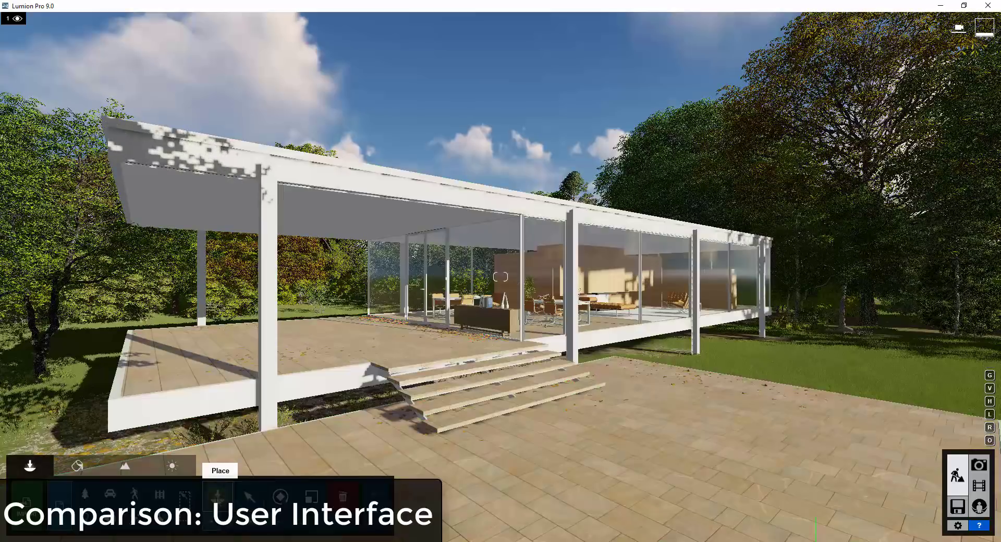
pyautogui.click(218, 495)
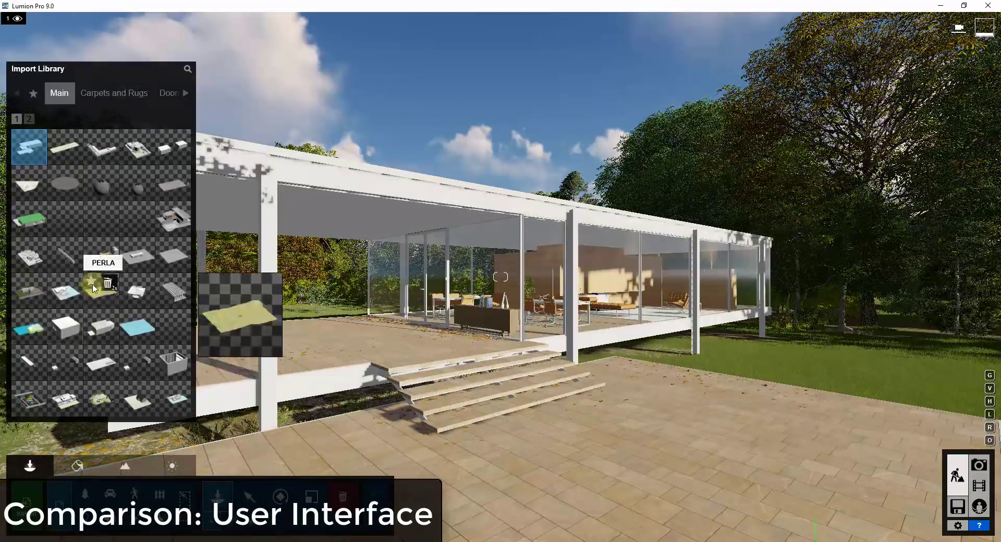
pyautogui.click(86, 494)
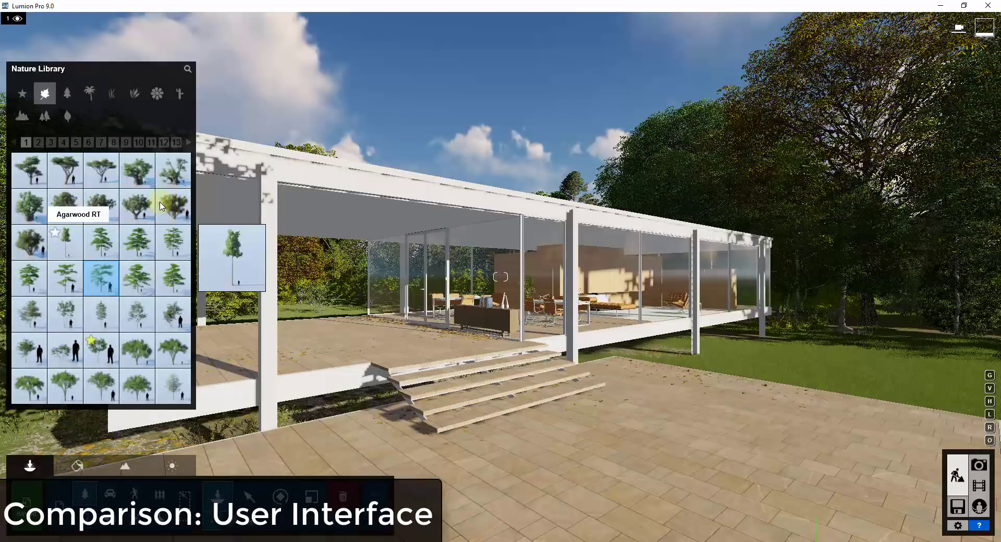
pyautogui.click(61, 234)
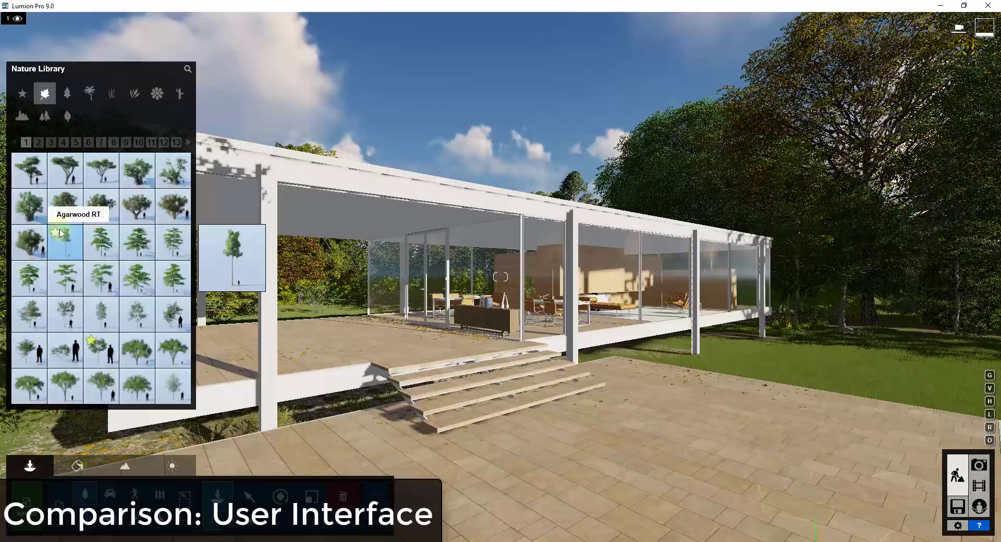
pyautogui.click(807, 372)
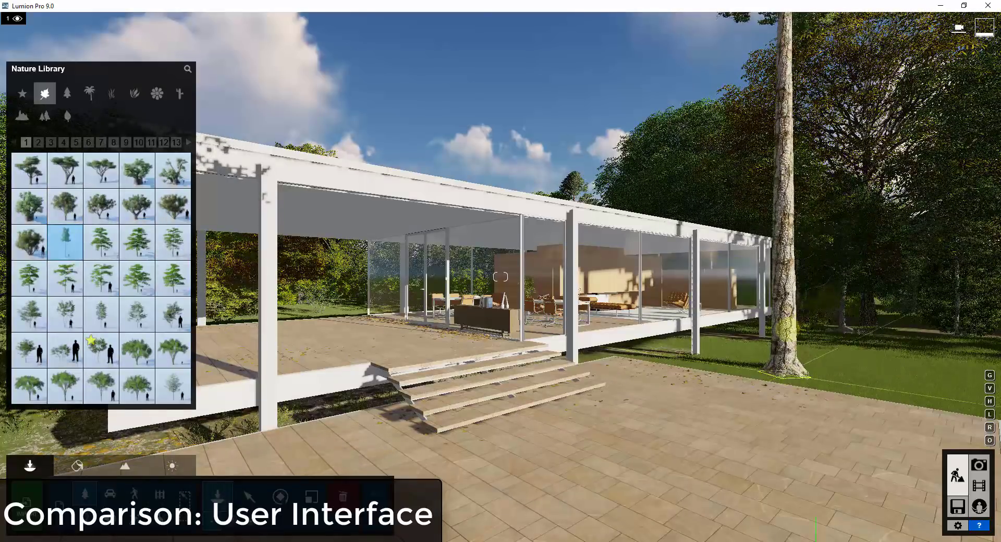
# Select the placed Agarwood RT tree and rotate it on the lawn beside the house
pyautogui.moveTo(788, 329); pyautogui.dragTo(796, 359, button='right')
pyautogui.press('w')
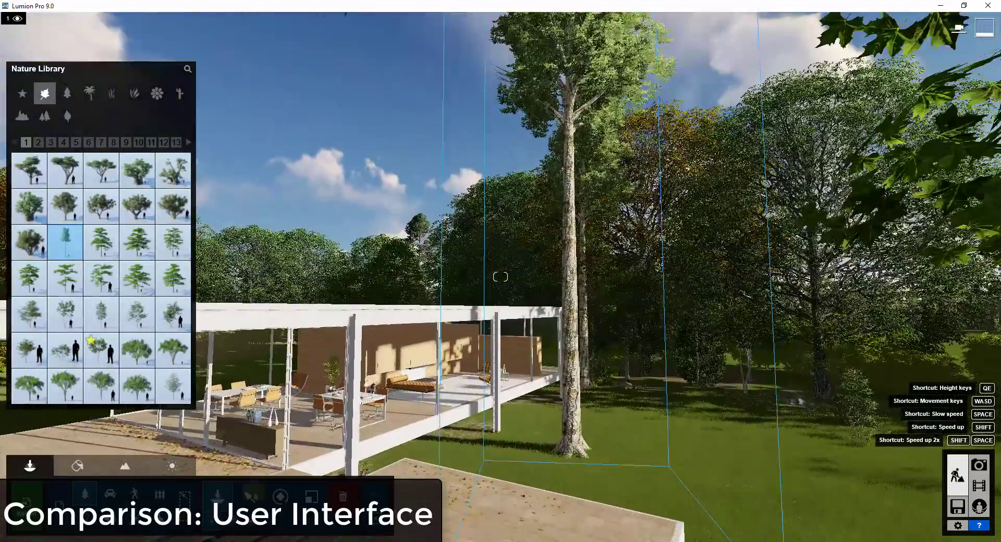
pyautogui.click(249, 494)
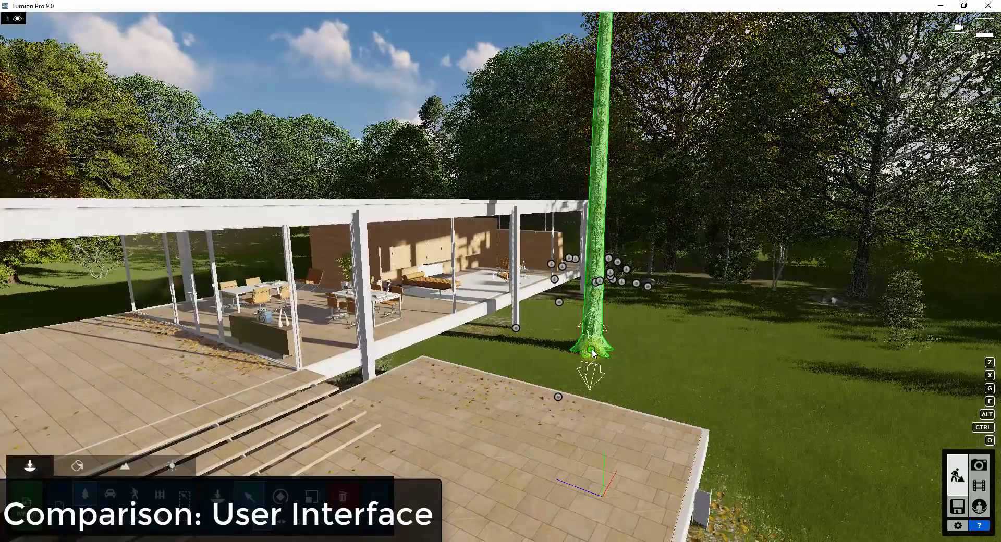
pyautogui.click(592, 351)
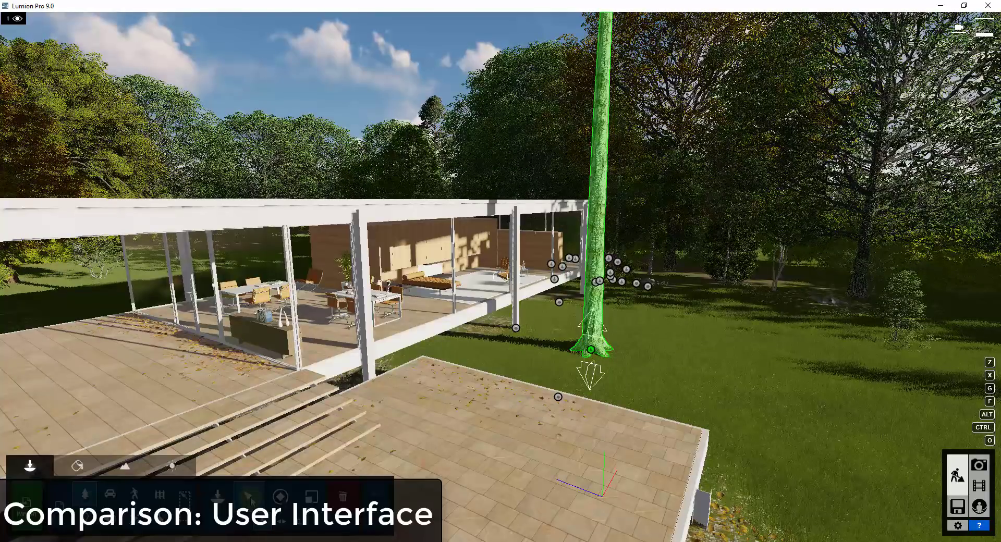
pyautogui.click(253, 501)
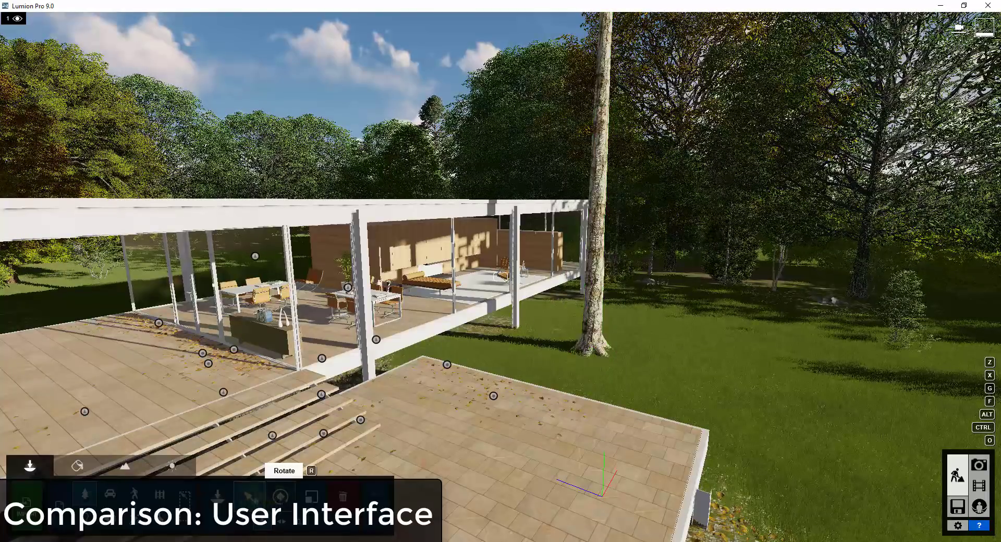
pyautogui.click(280, 498)
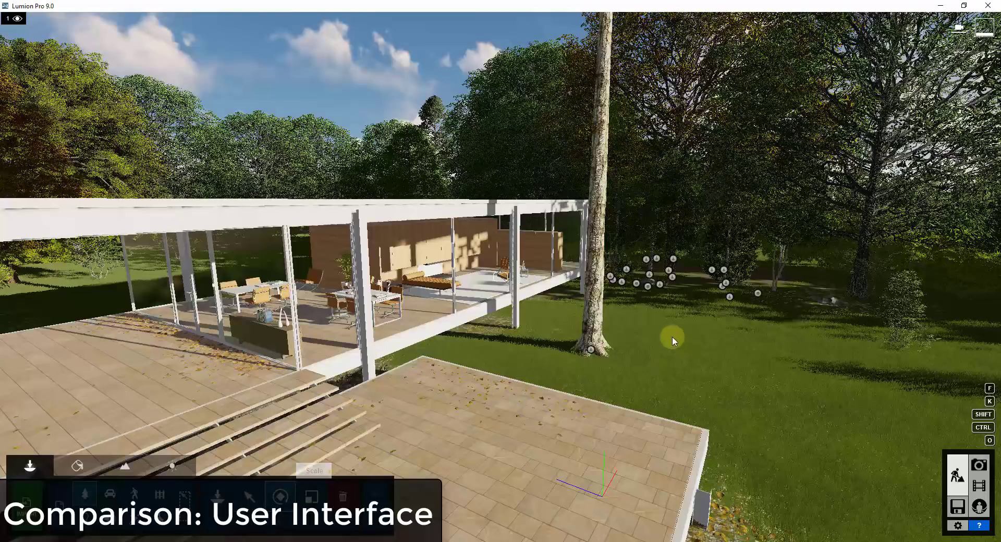
pyautogui.moveTo(592, 352); pyautogui.dragTo(464, 430)
pyautogui.click(250, 501)
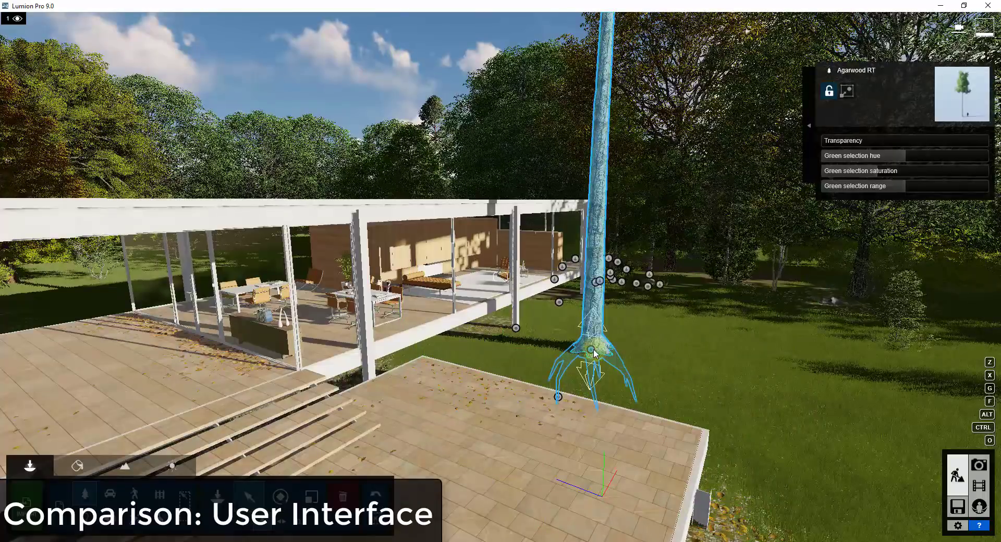
# Move the selected Agarwood RT tree a short distance across the lawn at the edge of the paved terrace
pyautogui.moveTo(591, 349); pyautogui.dragTo(616, 350)
pyautogui.click(243, 521)
pyautogui.moveTo(791, 314); pyautogui.dragTo(789, 310)
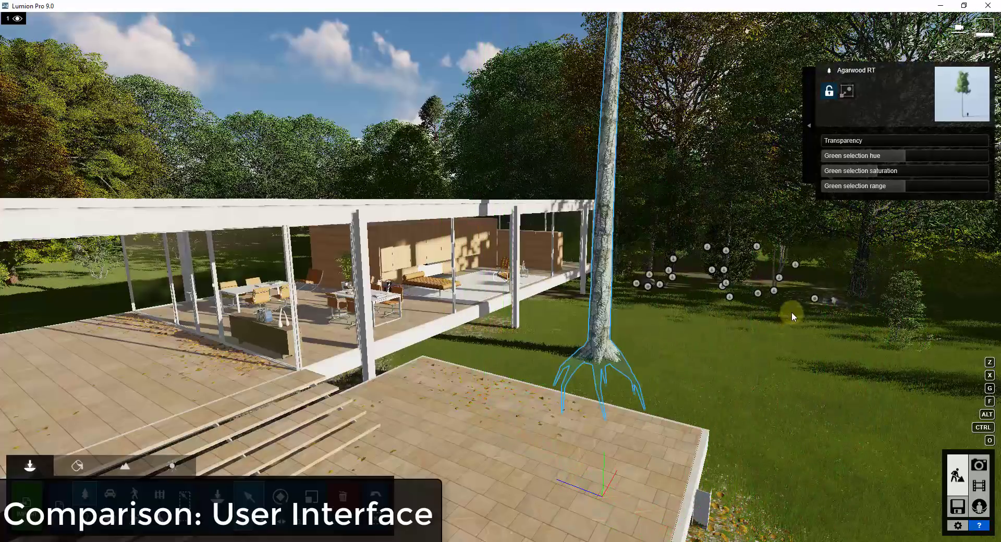
pyautogui.click(607, 360)
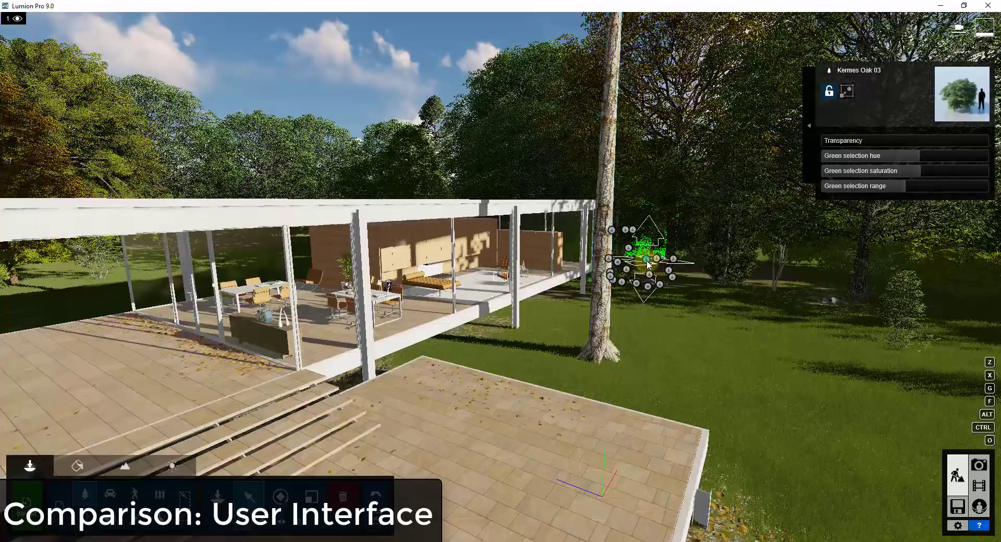
# Select one Kermes Oak 03 beside the house and extend the selection to all matching Kermes Oak 03 plants in the scene
pyautogui.click(648, 264)
pyautogui.click(808, 127)
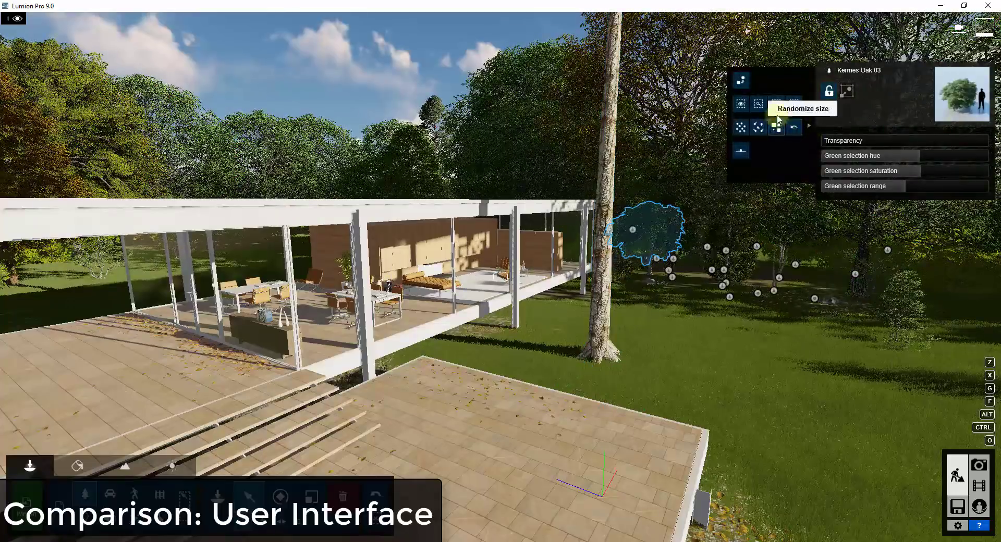
pyautogui.click(776, 104)
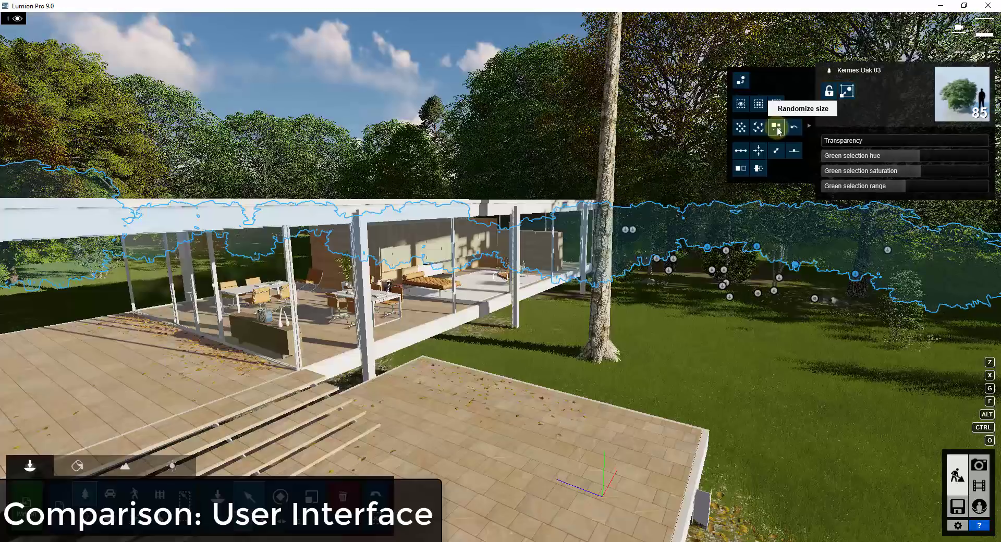
pyautogui.click(741, 128)
pyautogui.click(809, 127)
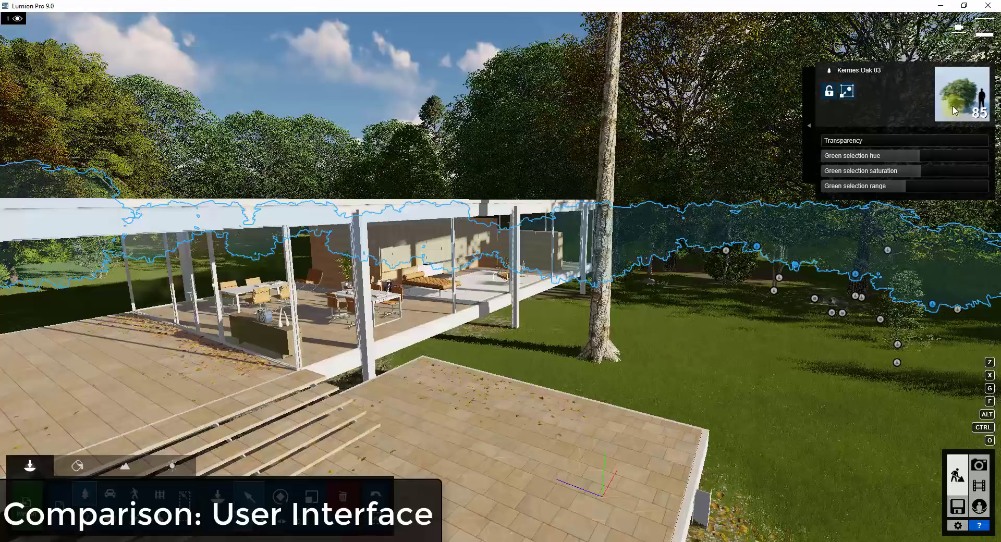
pyautogui.moveTo(44, 20)
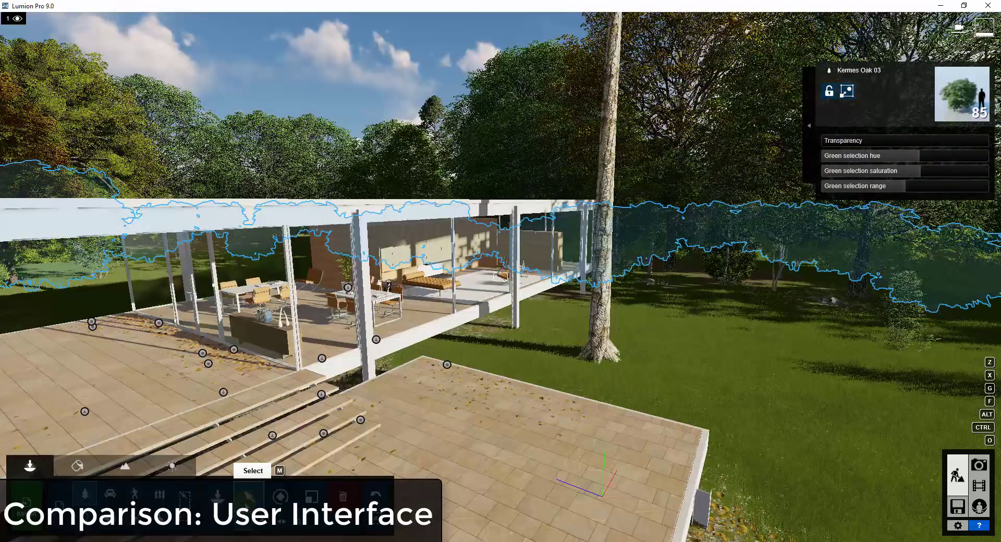
pyautogui.click(322, 358)
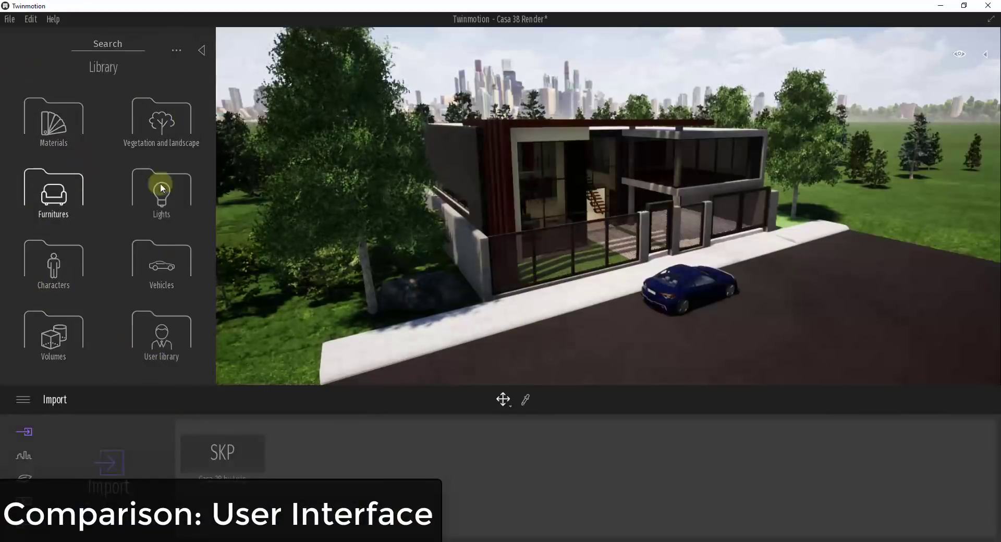
# Switch to the Casa 38 Render scene in Twinmotion, hide and reopen the library, and select the blue coupe on the road
pyautogui.click(202, 49)
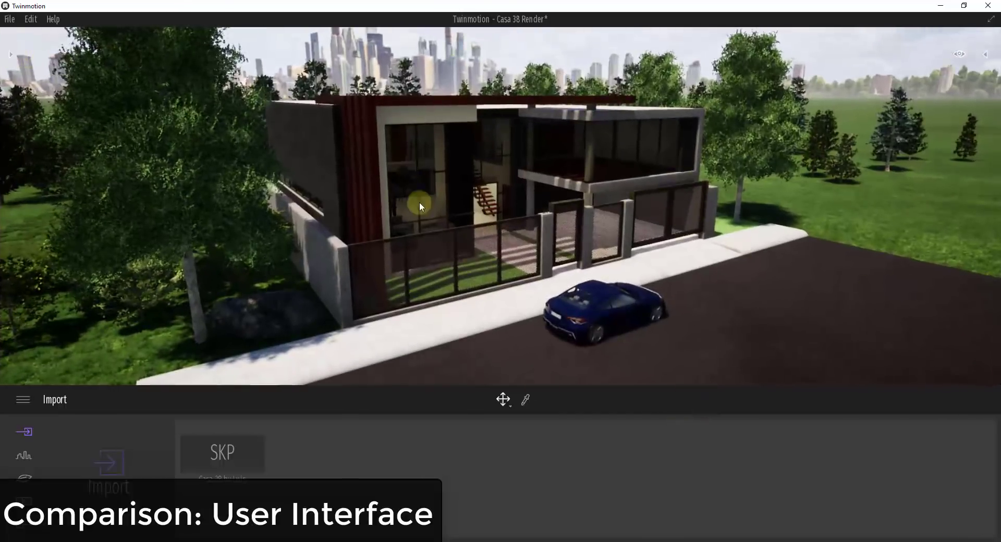
pyautogui.click(10, 53)
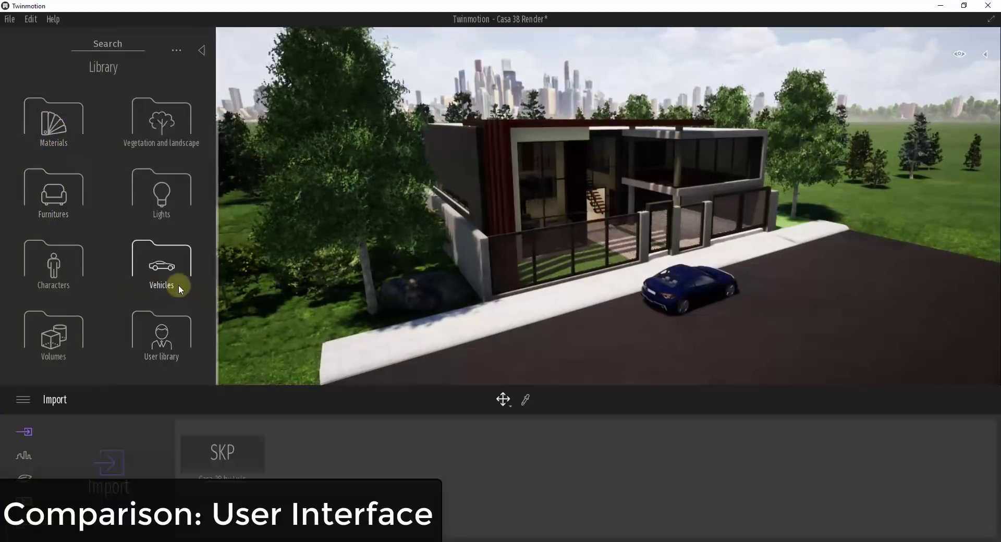
pyautogui.click(677, 276)
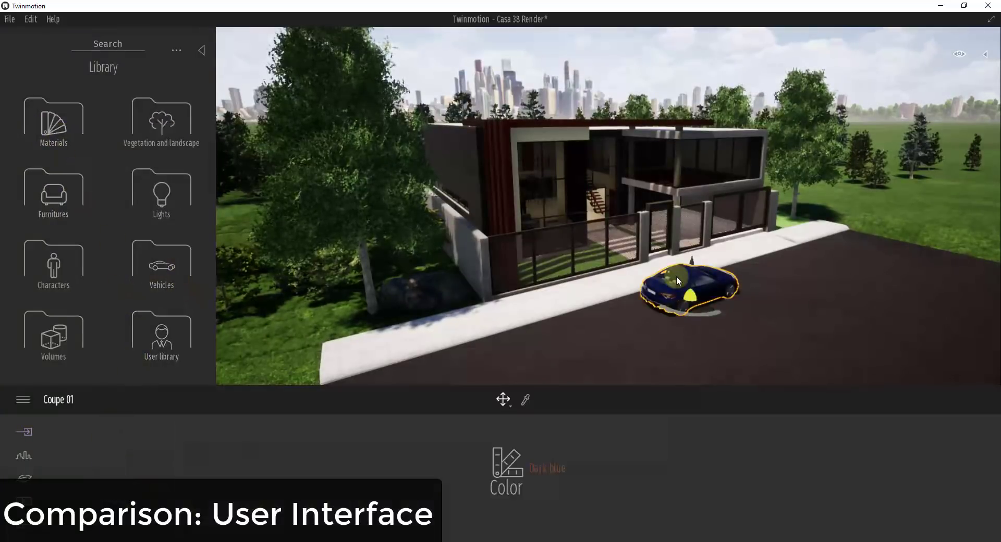
# Select the house and sample the material of its front corner fence post with the material picker
pyautogui.click(582, 300)
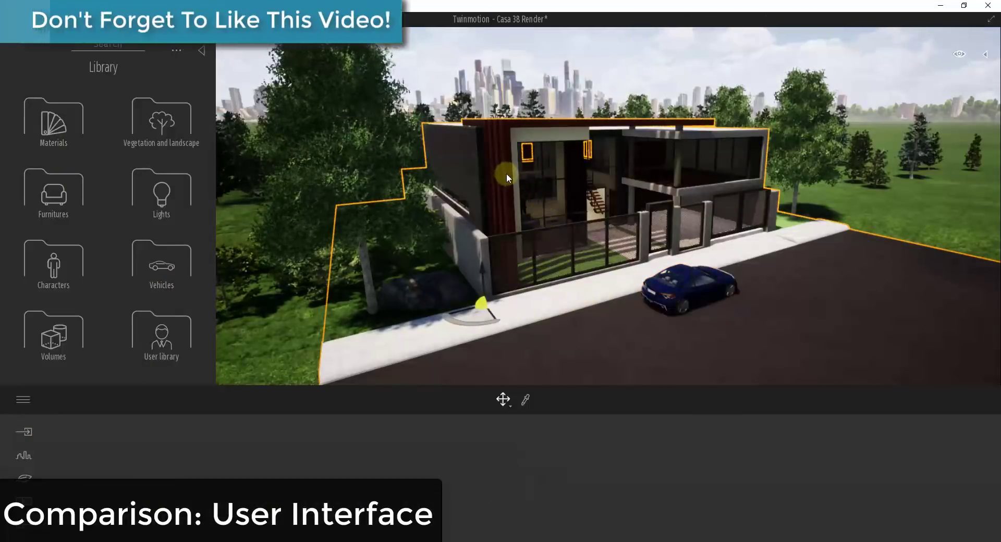
pyautogui.click(525, 400)
pyautogui.click(482, 248)
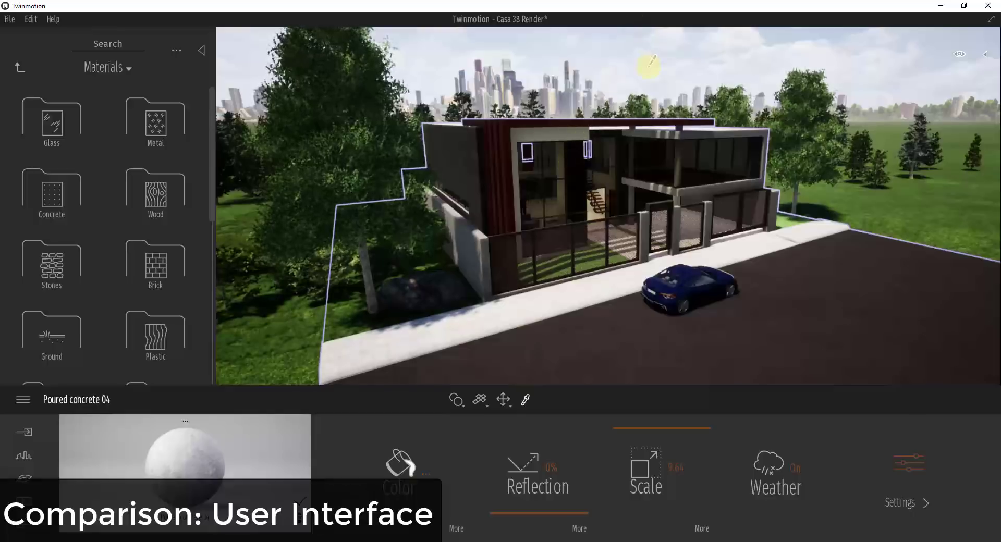
pyautogui.press('Escape')
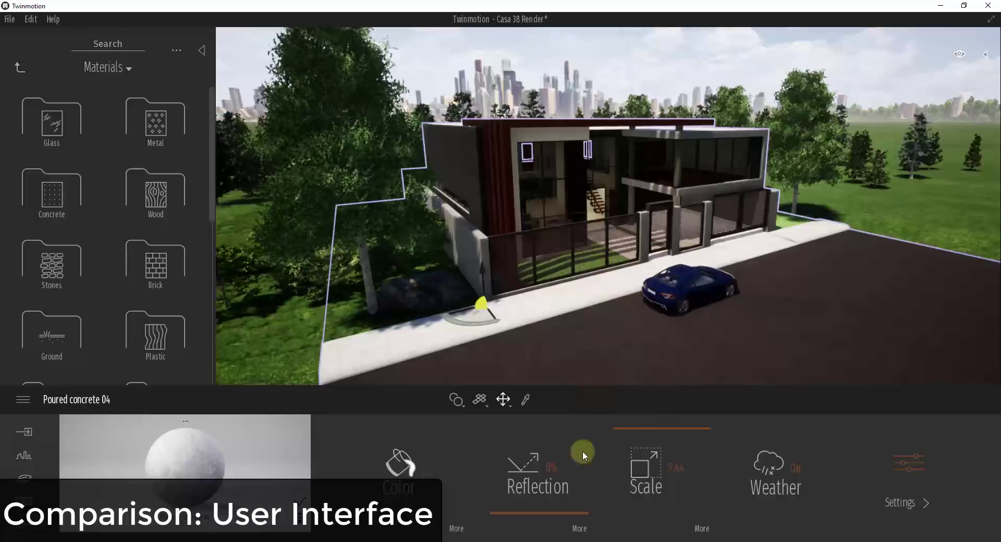
# Open the scenegraph, browse its groups with Group 19 collapsed, and select the coupe in the scene to locate its entry
pyautogui.click(986, 56)
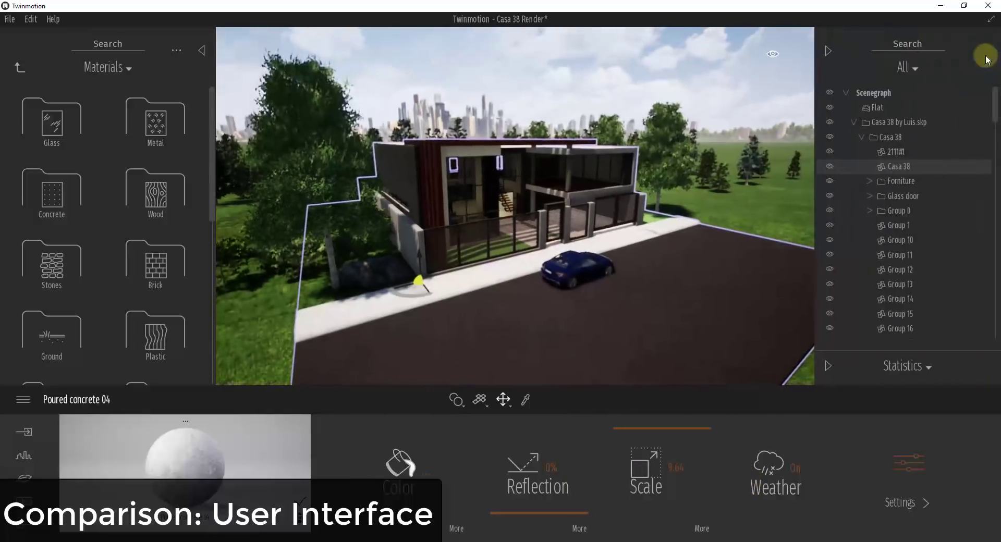
pyautogui.scroll(-4, 897, 223)
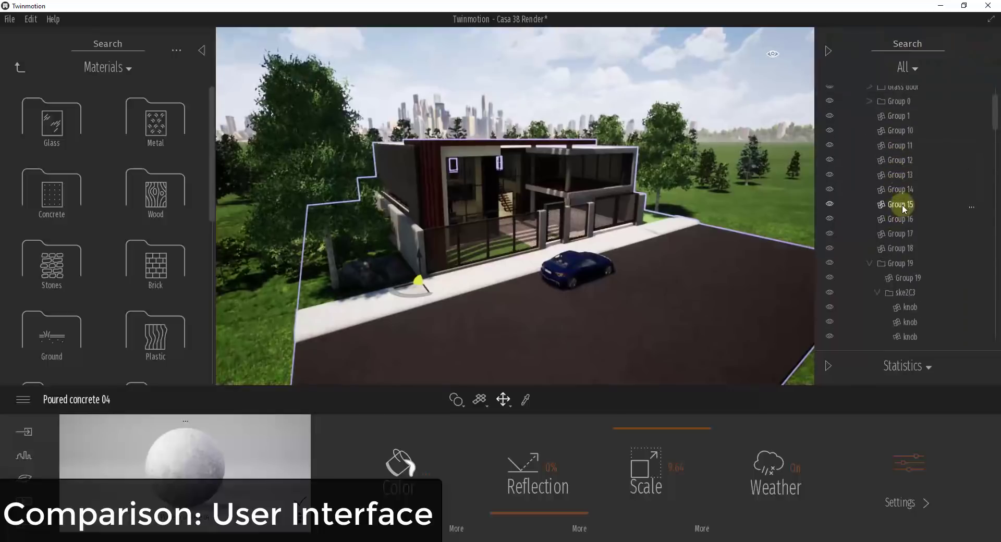
pyautogui.click(896, 217)
pyautogui.scroll(-2, 900, 217)
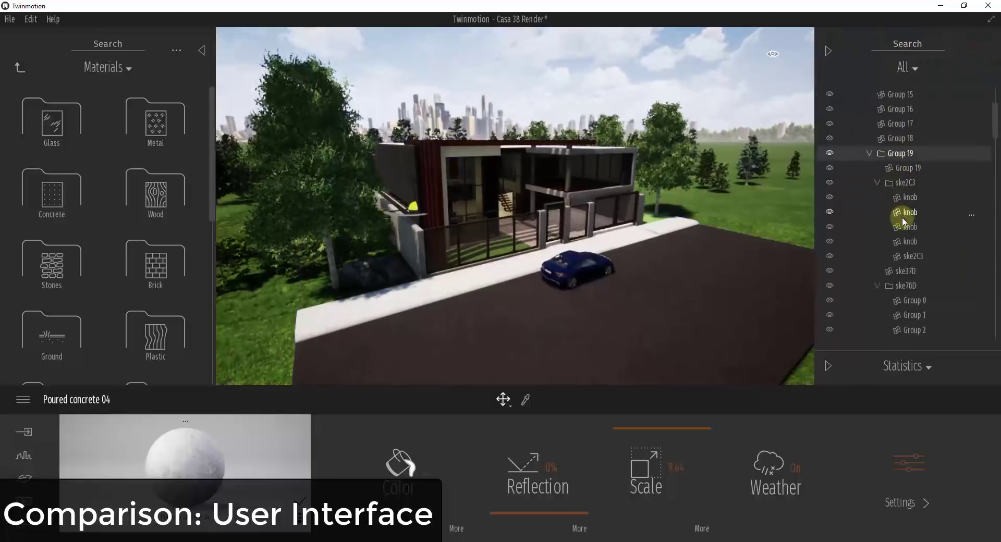
pyautogui.click(868, 152)
pyautogui.click(891, 195)
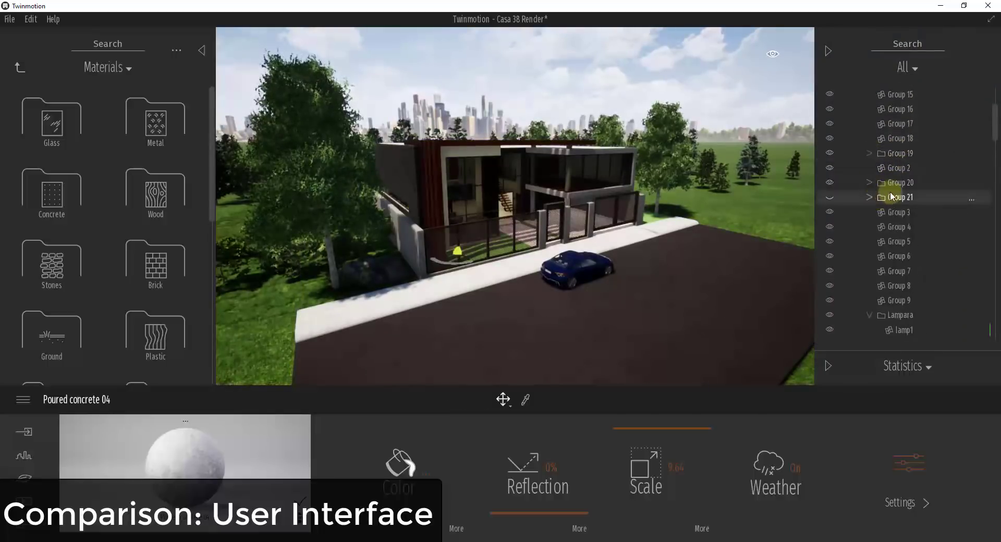
pyautogui.click(582, 263)
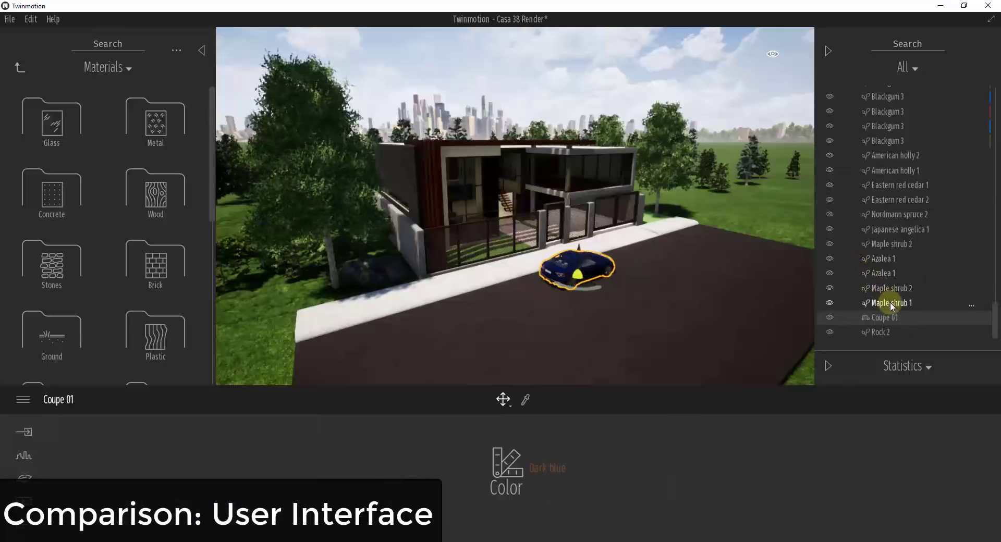
# Select all eight Blackgum 3 trees together in the scenegraph
pyautogui.scroll(5, 897, 260)
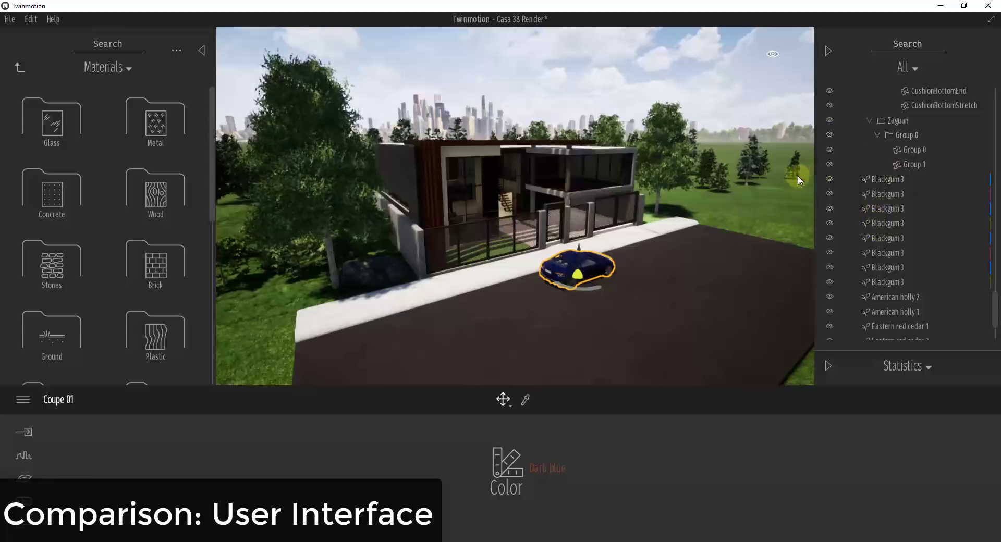
pyautogui.click(893, 180)
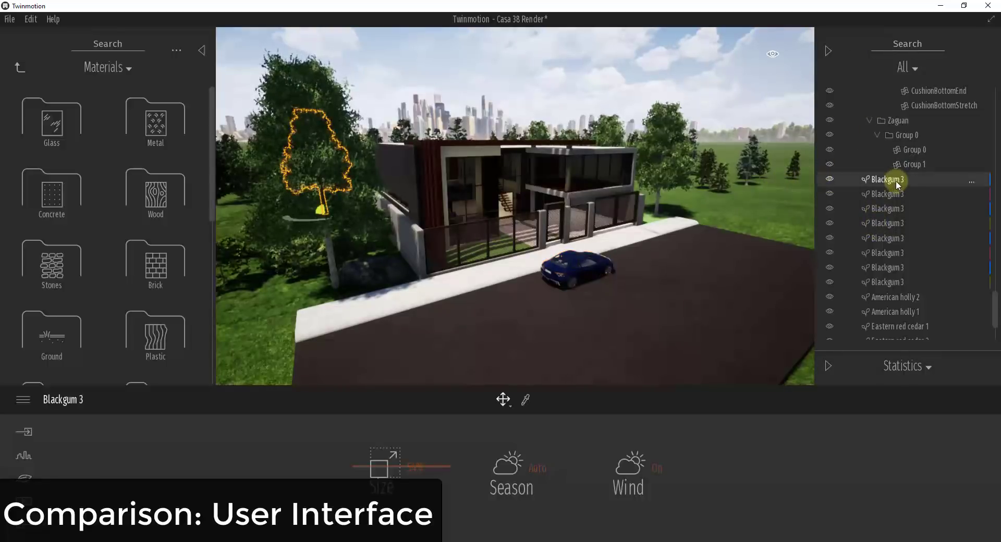
pyautogui.keyDown('shift'); pyautogui.click(875, 282); pyautogui.keyUp('shift')
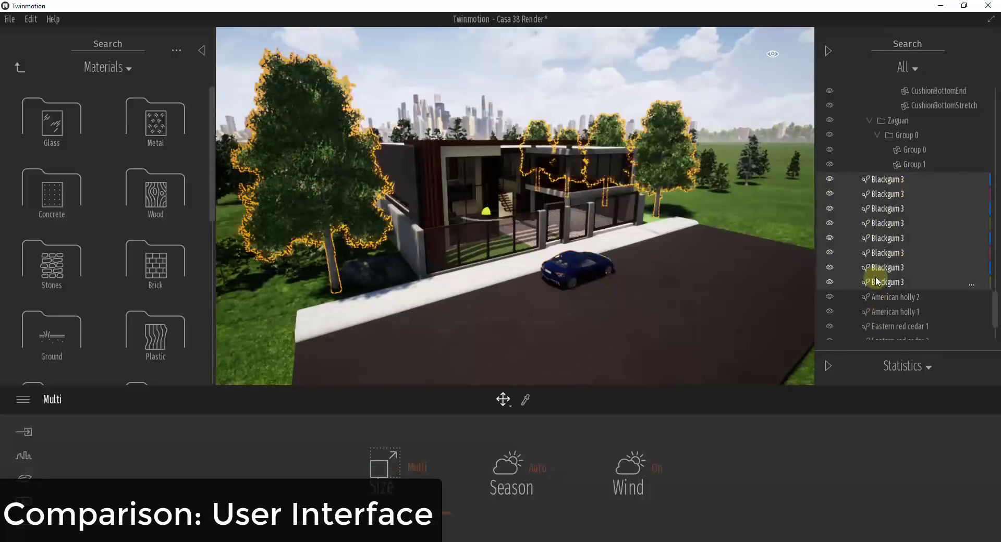
pyautogui.click(878, 180)
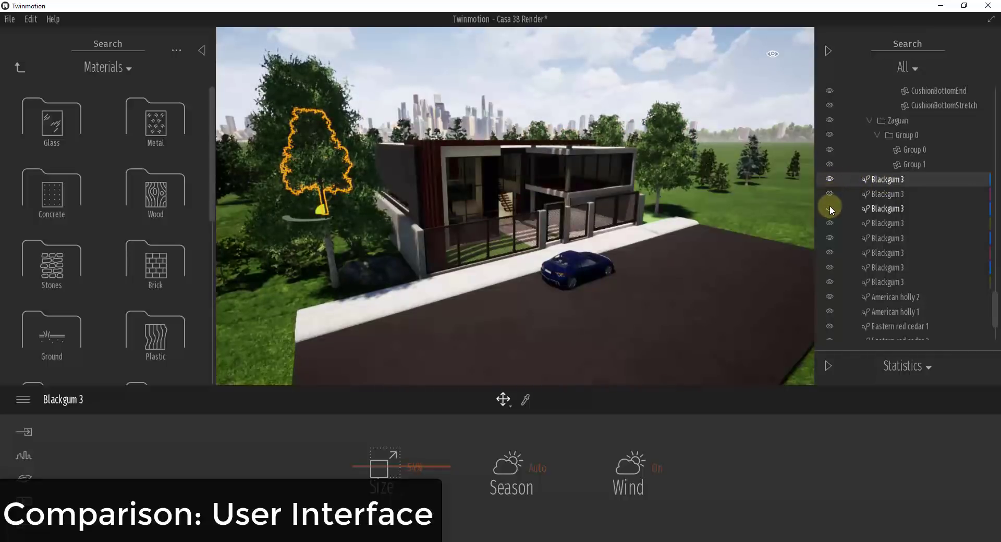
pyautogui.keyDown('shift'); pyautogui.click(886, 282); pyautogui.keyUp('shift')
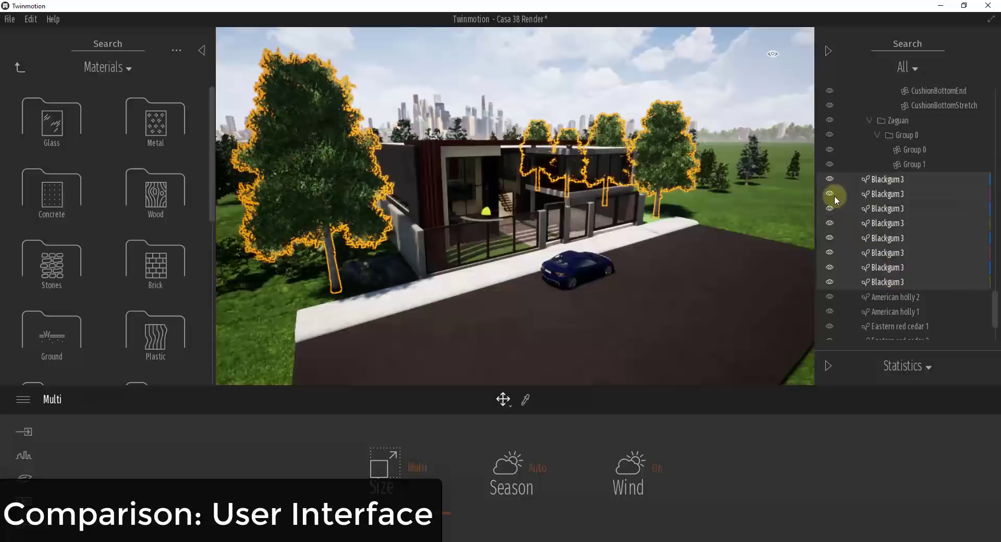
# Hide the selected Blackgum 3 trees and show them again, and collapse the Zaguan folder in the scenegraph
pyautogui.click(830, 179)
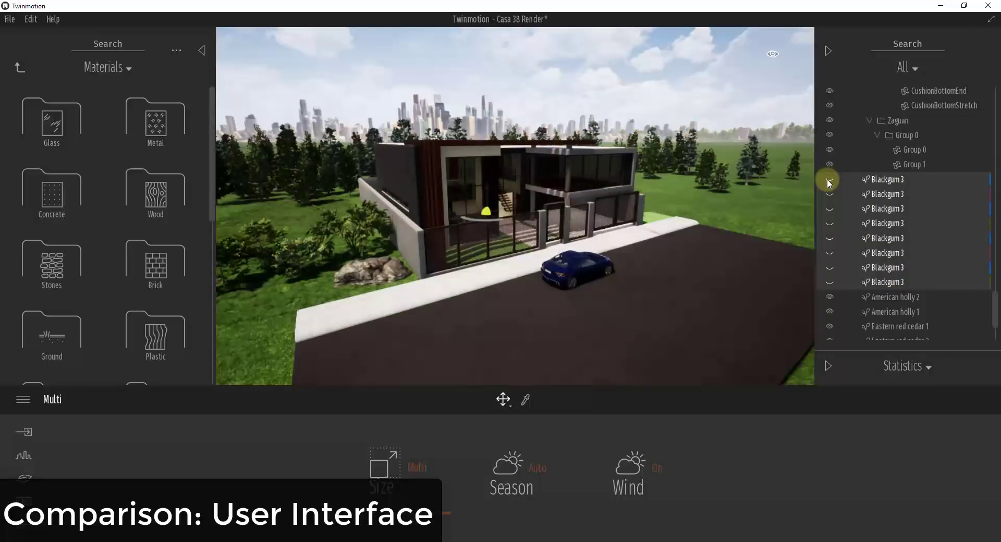
pyautogui.click(830, 180)
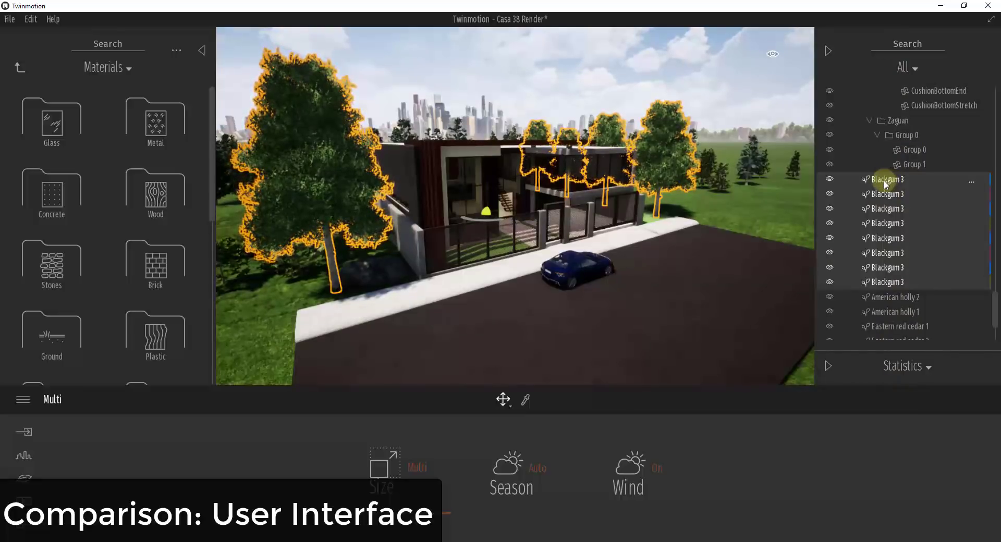
pyautogui.click(868, 121)
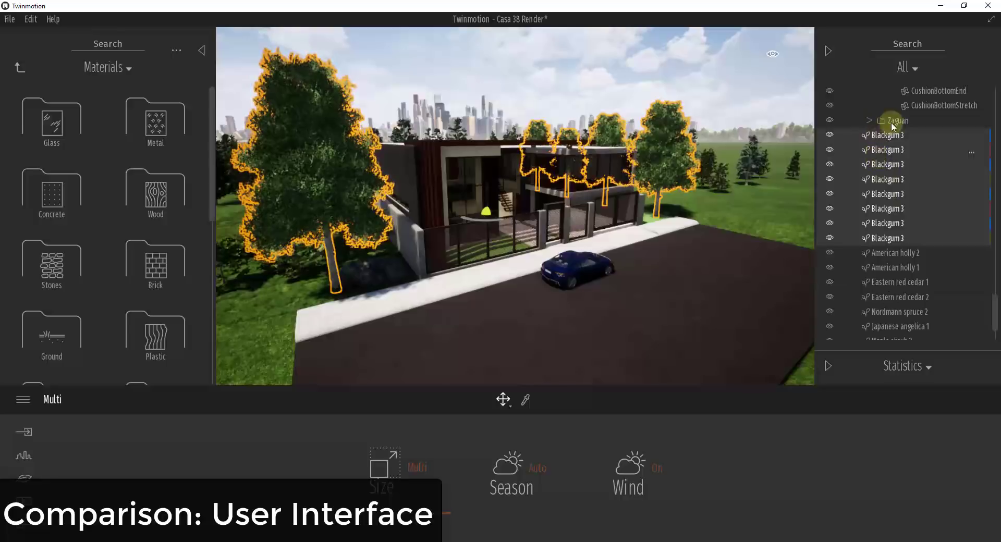
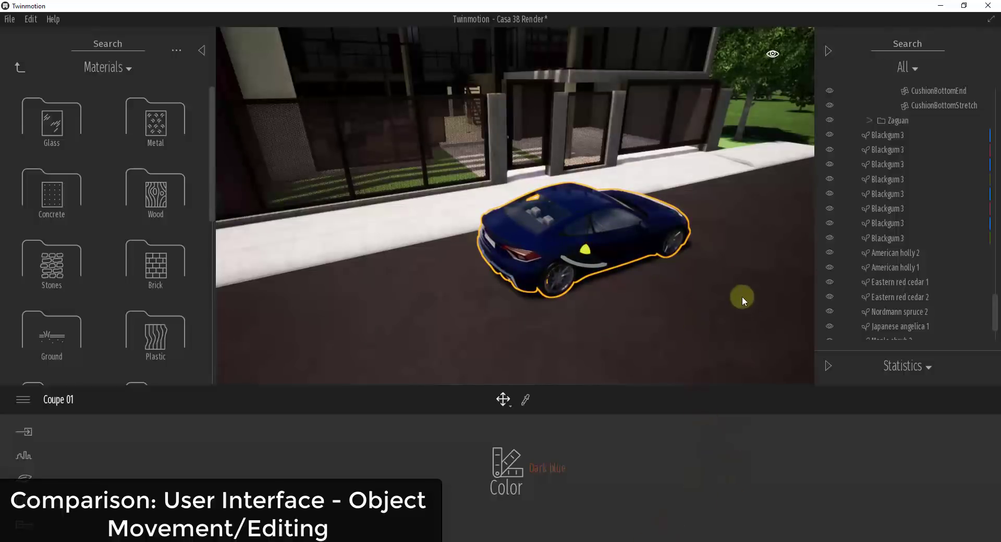
# Compare the editing options of the house and the Coupe 01 car by selecting each in the scene
pyautogui.moveTo(577, 258)
pyautogui.mouseDown()
pyautogui.moveTo(674, 228)
pyautogui.moveTo(541, 276)
pyautogui.moveTo(577, 256)
pyautogui.mouseUp()
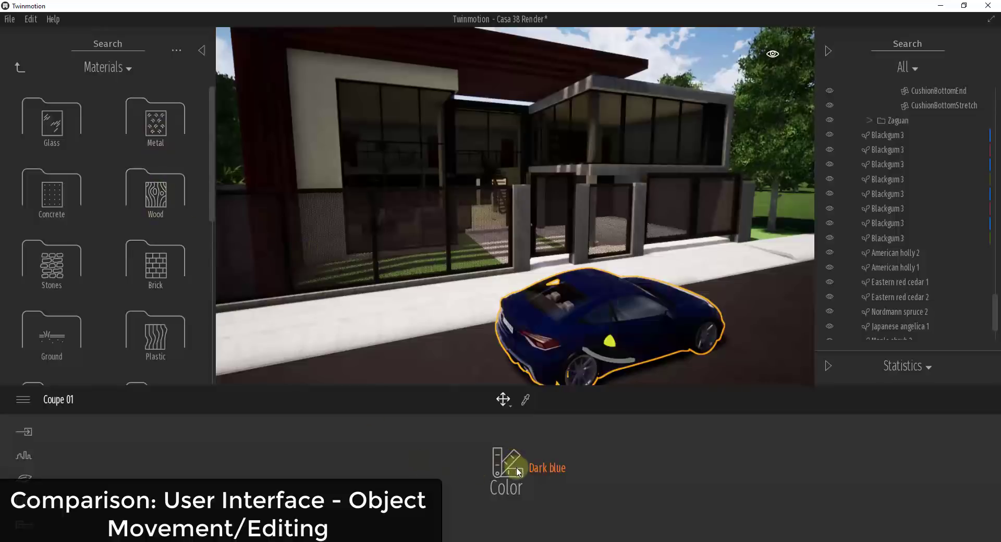
pyautogui.moveTo(599, 277); pyautogui.dragTo(599, 276, button='right')
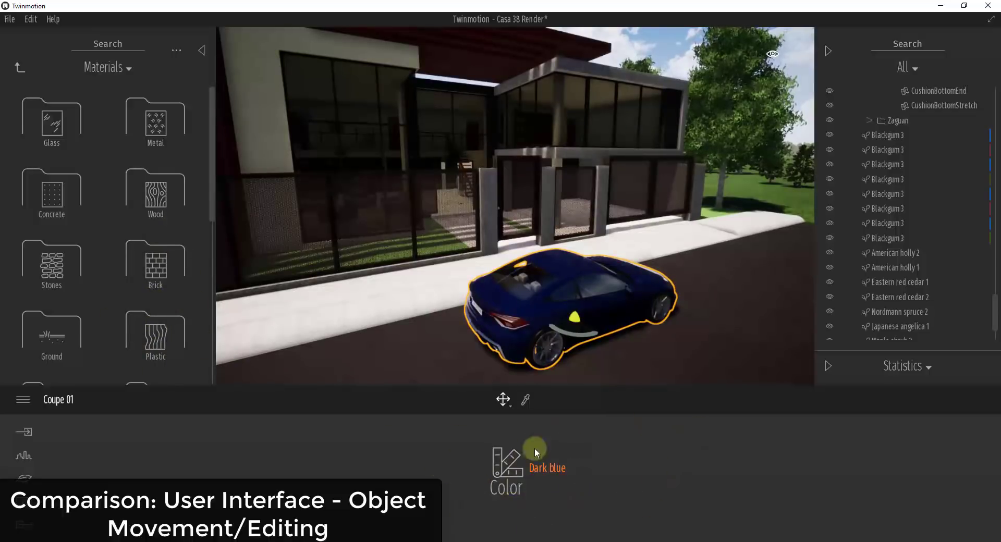
pyautogui.click(494, 223)
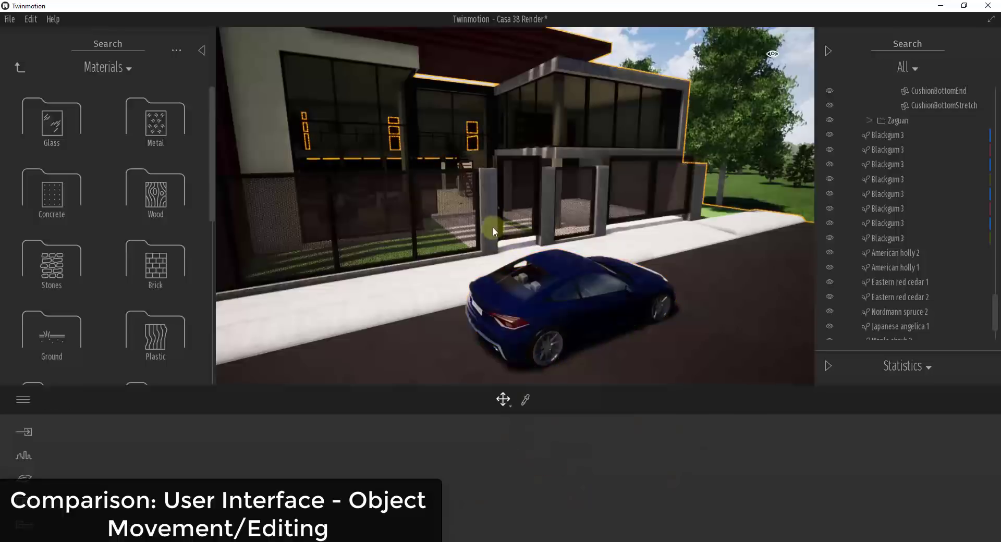
pyautogui.click(547, 321)
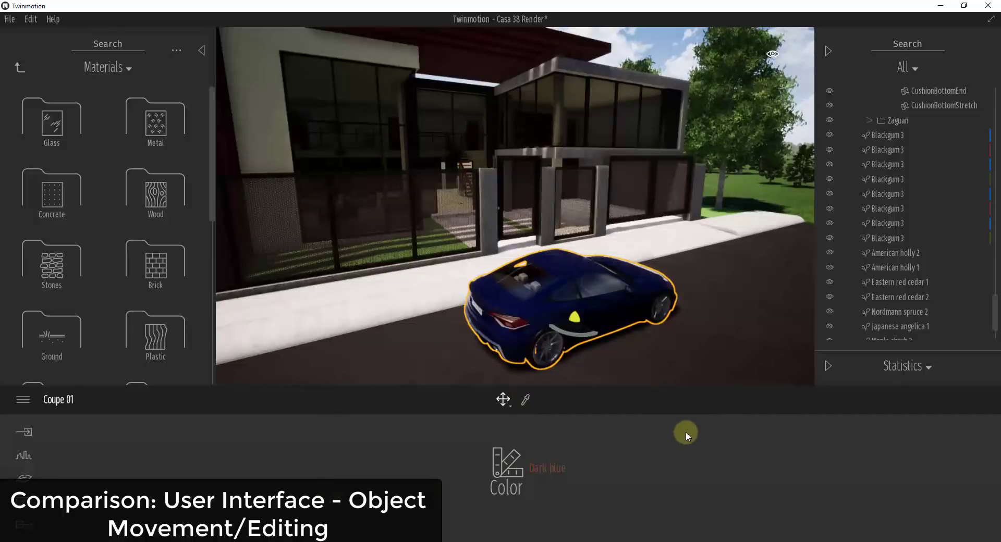
pyautogui.moveTo(615, 284); pyautogui.dragTo(632, 290, button='right')
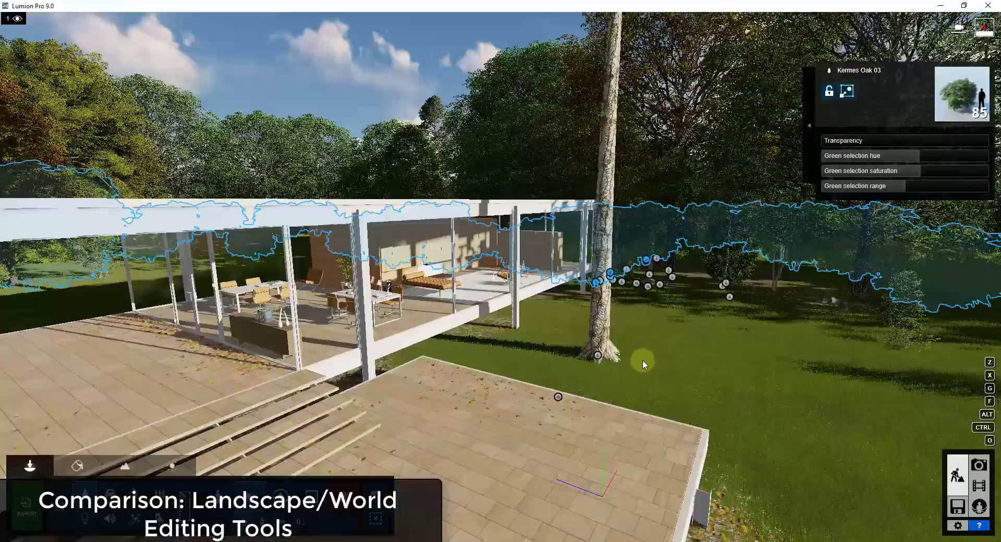
# Switch back to Lumion and start a new scene from the lake and mountains template
pyautogui.moveTo(643, 361); pyautogui.dragTo(485, 467, button='right')
pyautogui.press('s')
pyautogui.press('w')
pyautogui.press('s')
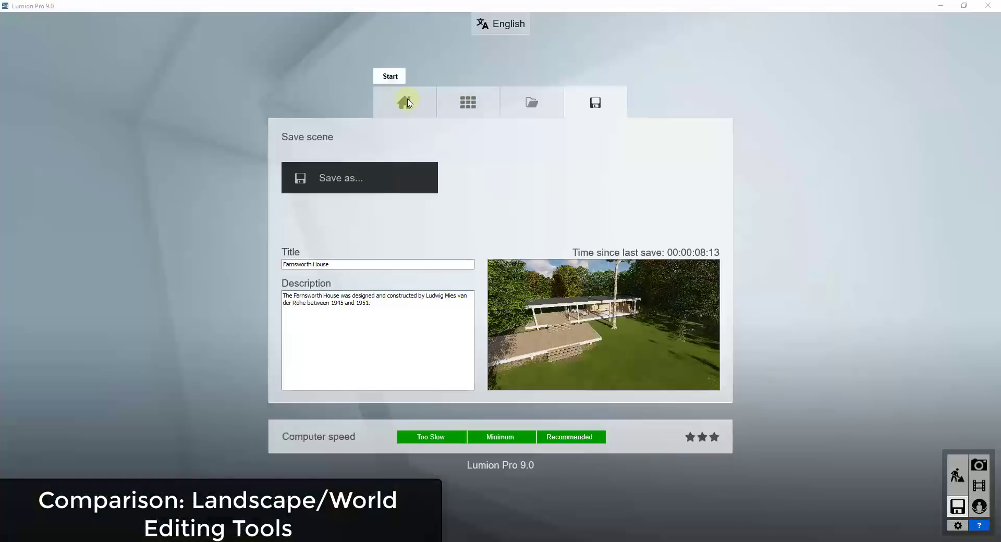
pyautogui.click(467, 111)
pyautogui.click(409, 99)
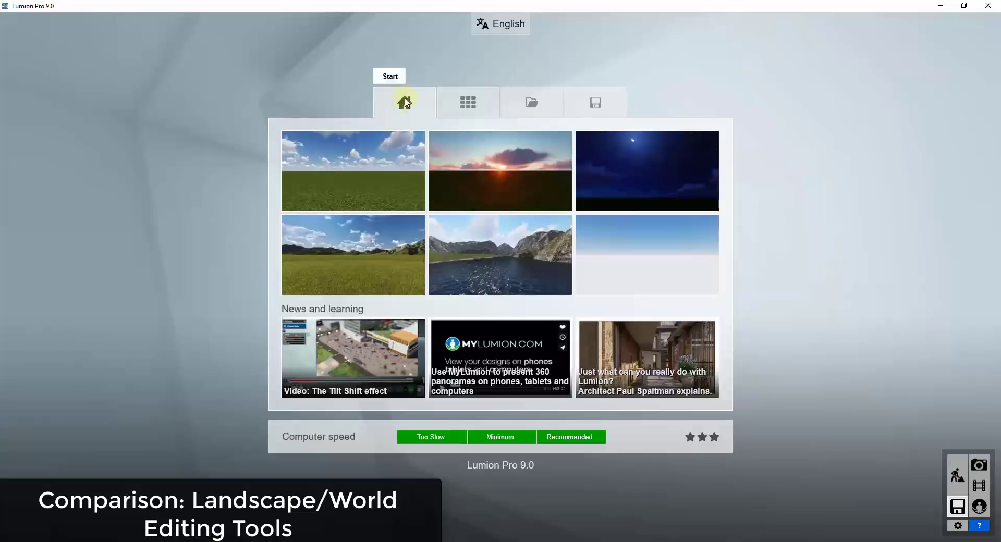
pyautogui.click(499, 259)
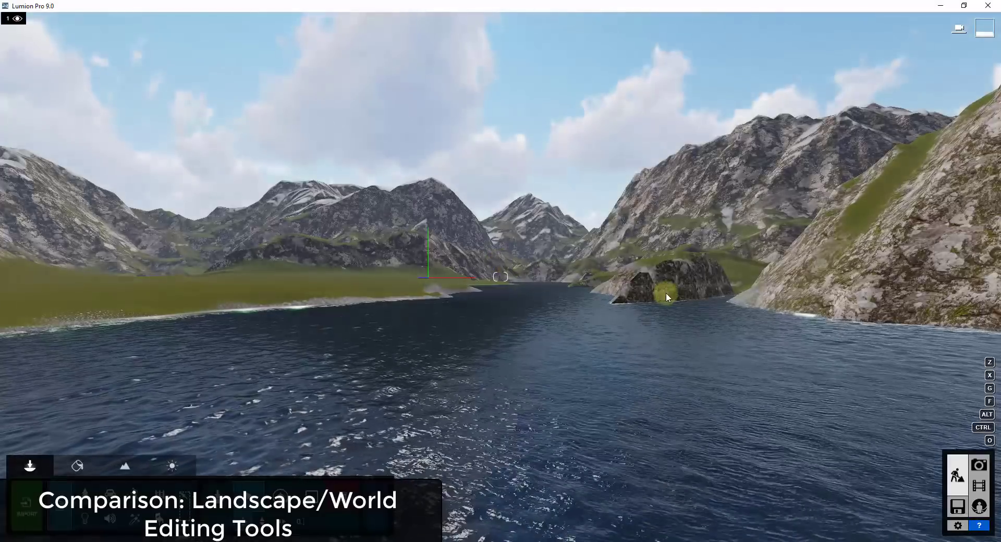
# Raise several mounds across the grassy plain beside the lake with the Raise landscape brush
pyautogui.moveTo(665, 292); pyautogui.dragTo(727, 320, button='right')
pyautogui.press('w')
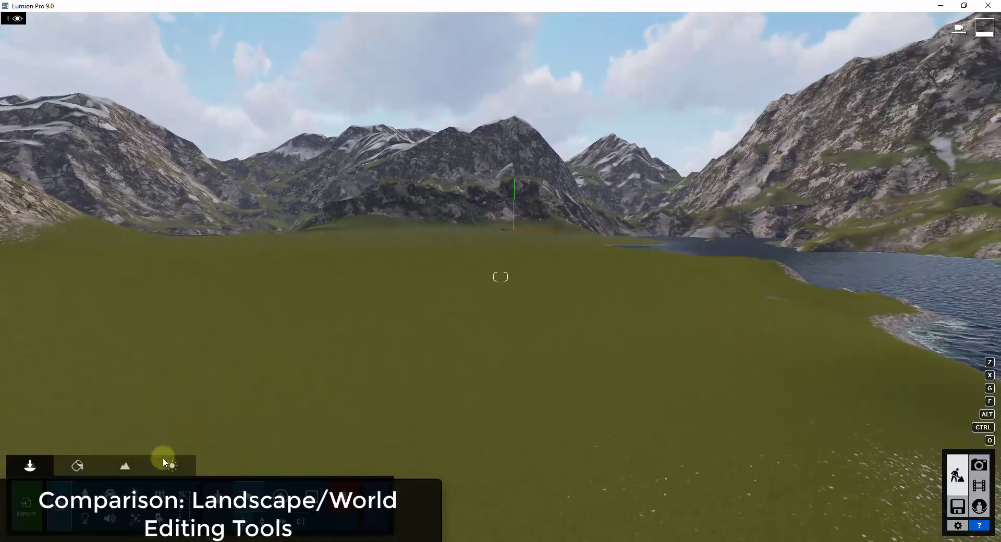
pyautogui.click(126, 464)
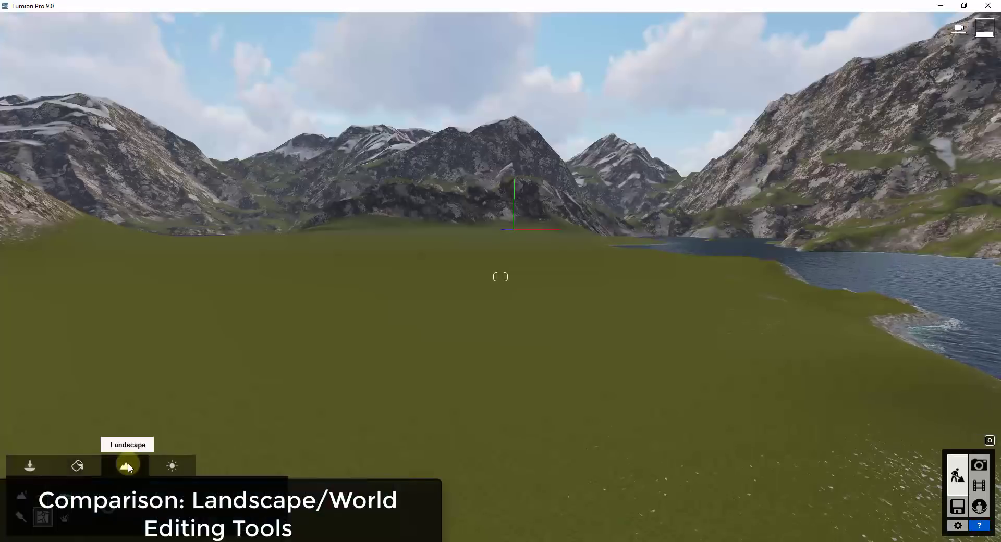
pyautogui.click(30, 464)
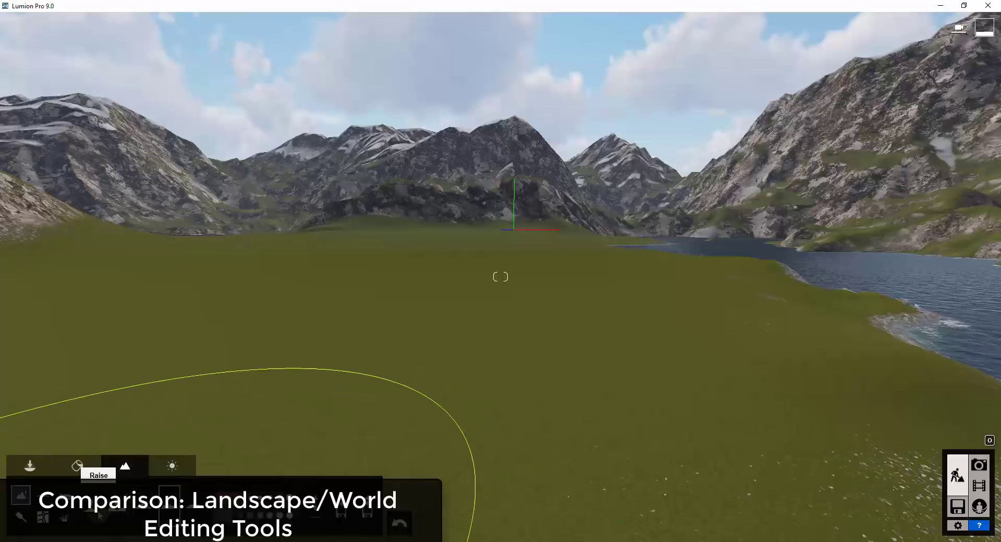
pyautogui.click(91, 504)
pyautogui.moveTo(297, 314)
pyautogui.mouseDown()
pyautogui.moveTo(315, 287)
pyautogui.moveTo(571, 255)
pyautogui.mouseUp()
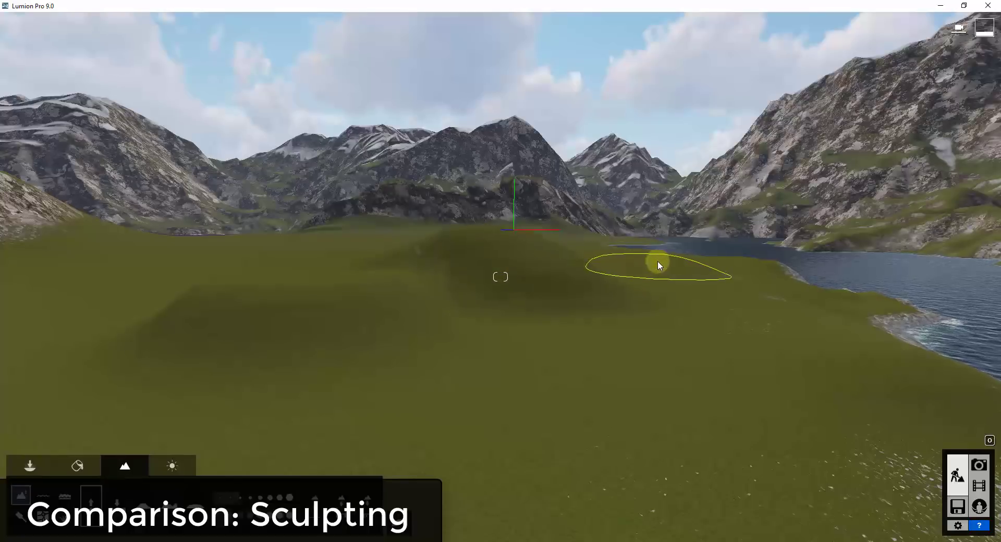
pyautogui.moveTo(707, 276)
pyautogui.mouseDown()
pyautogui.moveTo(510, 264)
pyautogui.moveTo(271, 286)
pyautogui.moveTo(184, 283)
pyautogui.moveTo(271, 270)
pyautogui.mouseUp()
# Continue sculpting the mounds across the plain towards the lakeshore, giving them steeper, rocky slopes
pyautogui.press('a')
pyautogui.moveTo(271, 269); pyautogui.dragTo(272, 271, button='right')
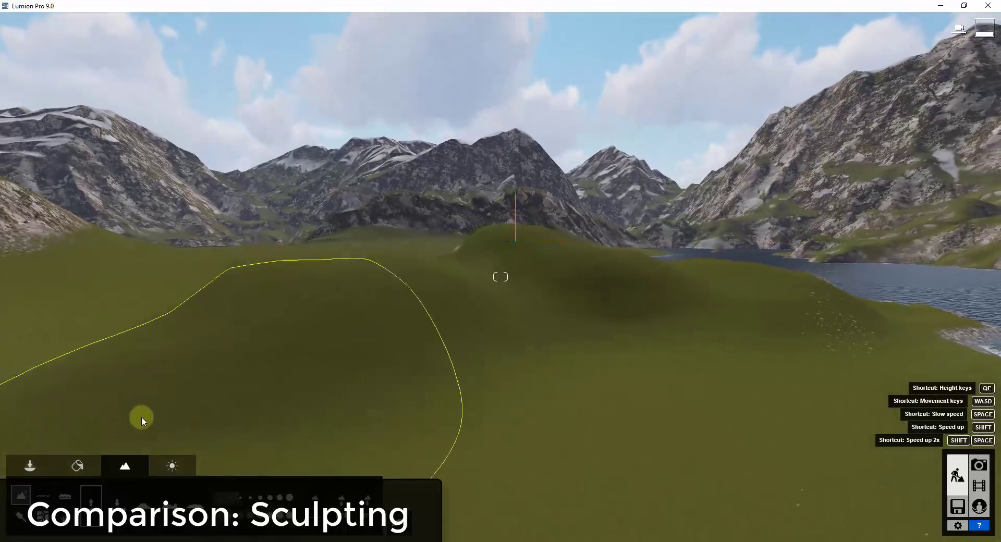
pyautogui.moveTo(323, 257)
pyautogui.mouseDown()
pyautogui.moveTo(537, 245)
pyautogui.moveTo(540, 226)
pyautogui.moveTo(702, 245)
pyautogui.moveTo(819, 274)
pyautogui.mouseUp()
pyautogui.press('d')
pyautogui.press('s')
pyautogui.moveTo(791, 300); pyautogui.dragTo(775, 280, button='right')
pyautogui.press('d')
pyautogui.press('w')
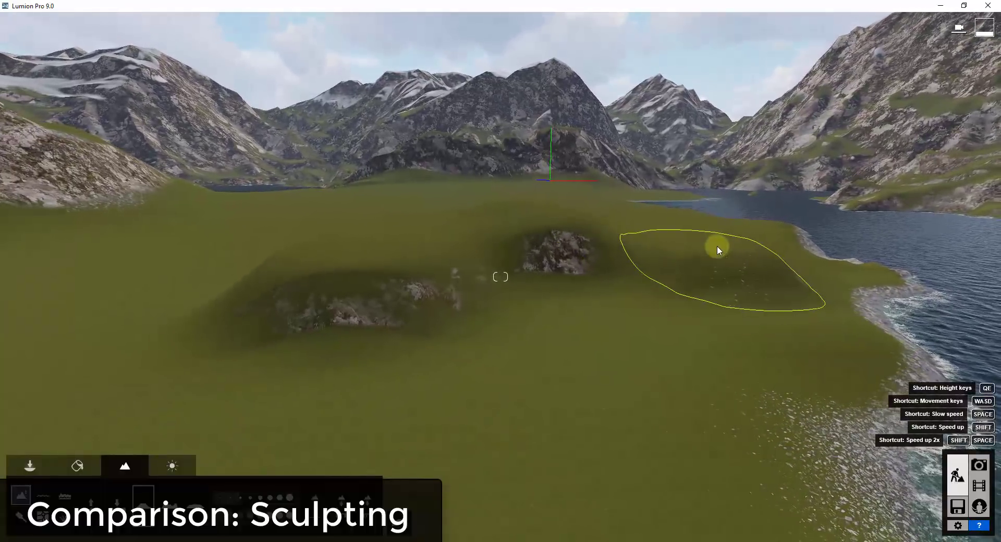
pyautogui.moveTo(711, 251)
pyautogui.mouseDown(button='right')
pyautogui.moveTo(715, 241)
pyautogui.moveTo(706, 242)
pyautogui.mouseUp(button='right')
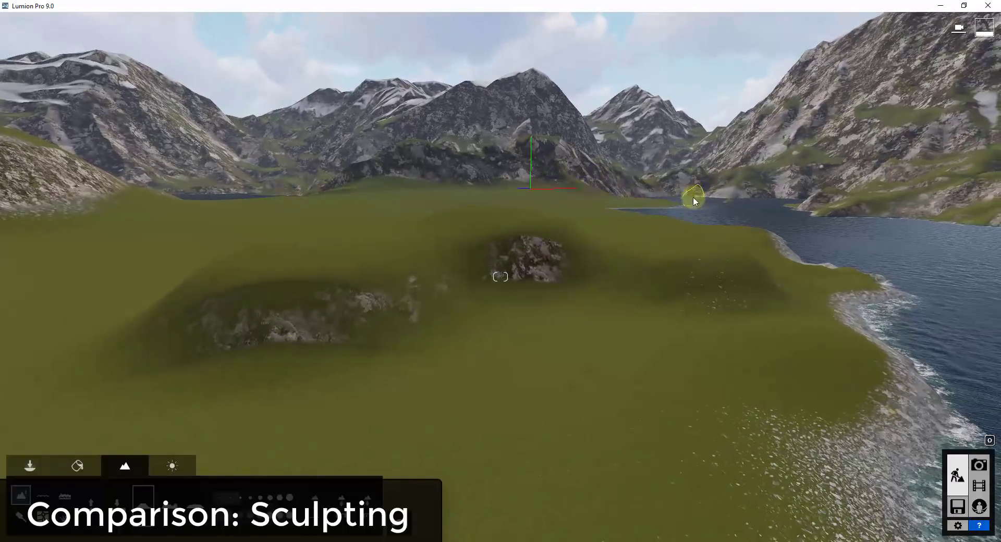
pyautogui.moveTo(653, 237); pyautogui.dragTo(653, 237, button='right')
pyautogui.press('a')
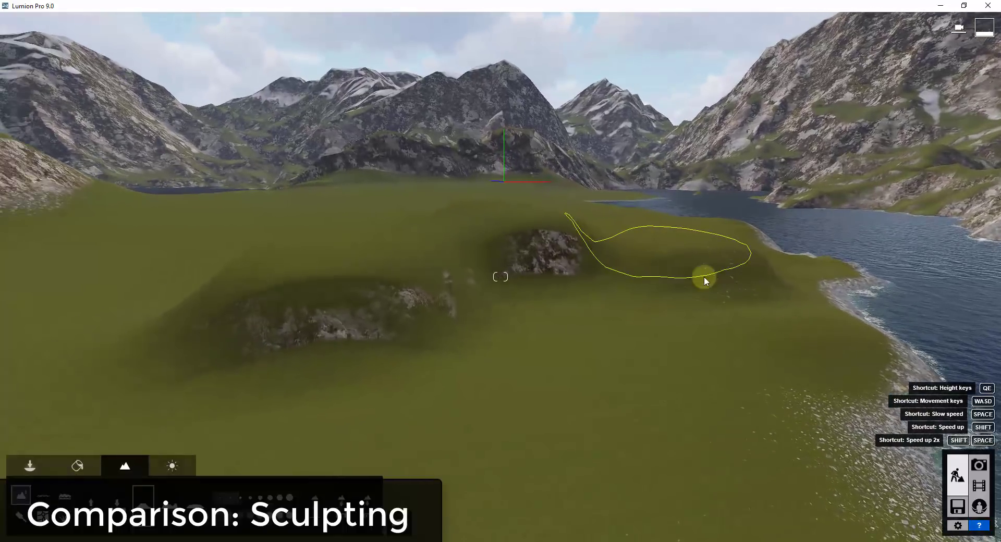
pyautogui.moveTo(708, 273); pyautogui.dragTo(728, 255, button='right')
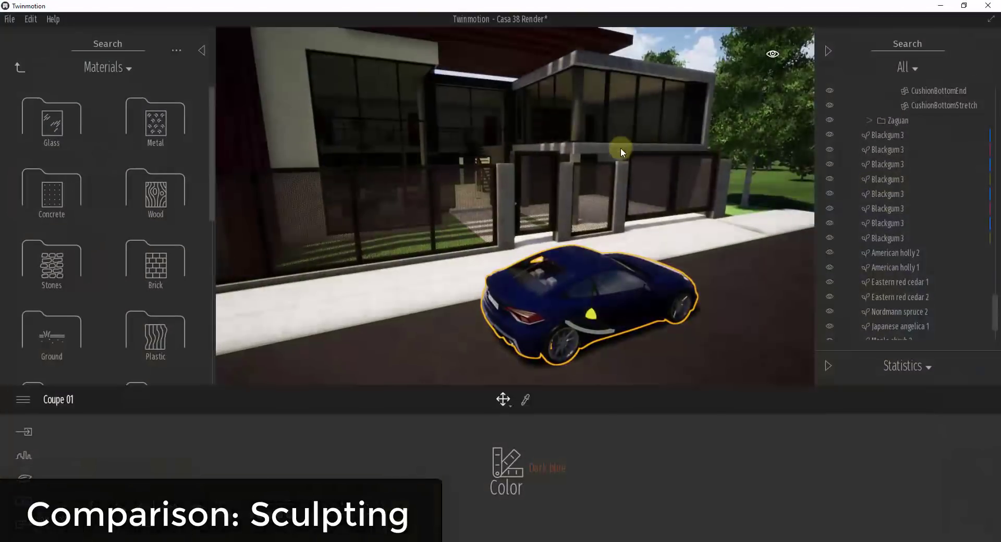
# Switch to Twinmotion and select the grass landscape beside the house
pyautogui.moveTo(728, 206); pyautogui.dragTo(724, 206, button='right')
pyautogui.click(515, 245)
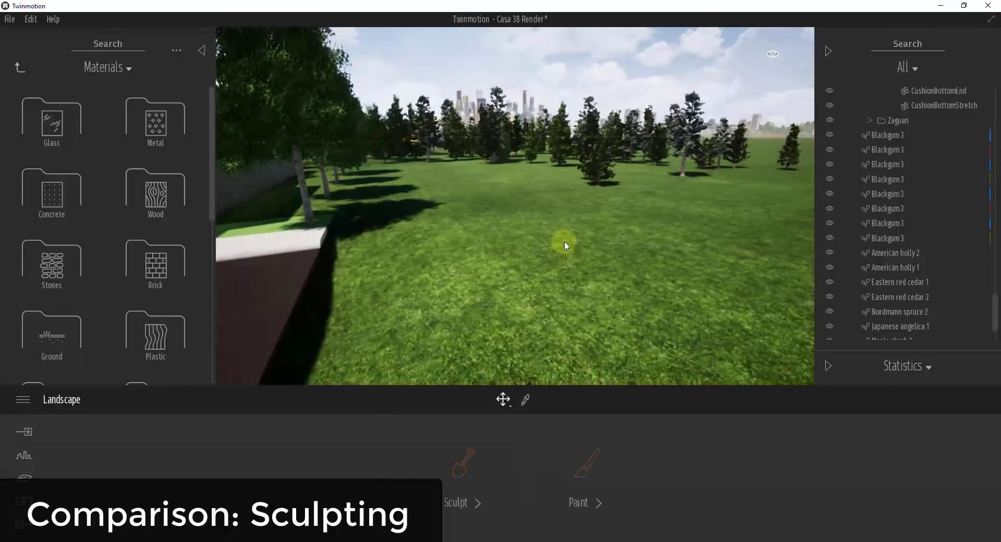
pyautogui.moveTo(567, 246); pyautogui.dragTo(568, 245, button='right')
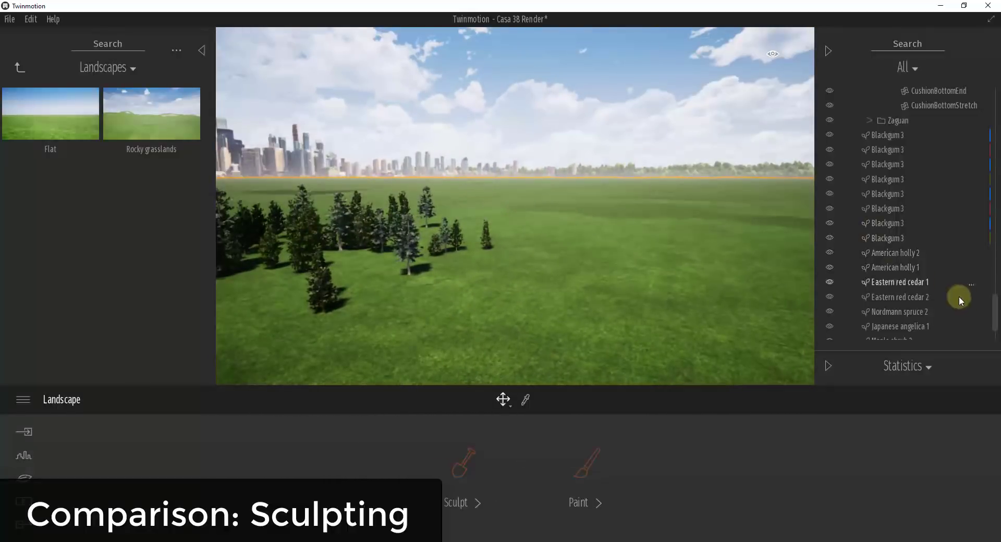
# Hide the Flat landscape in the scenegraph and show it again
pyautogui.moveTo(992, 317); pyautogui.dragTo(985, 105)
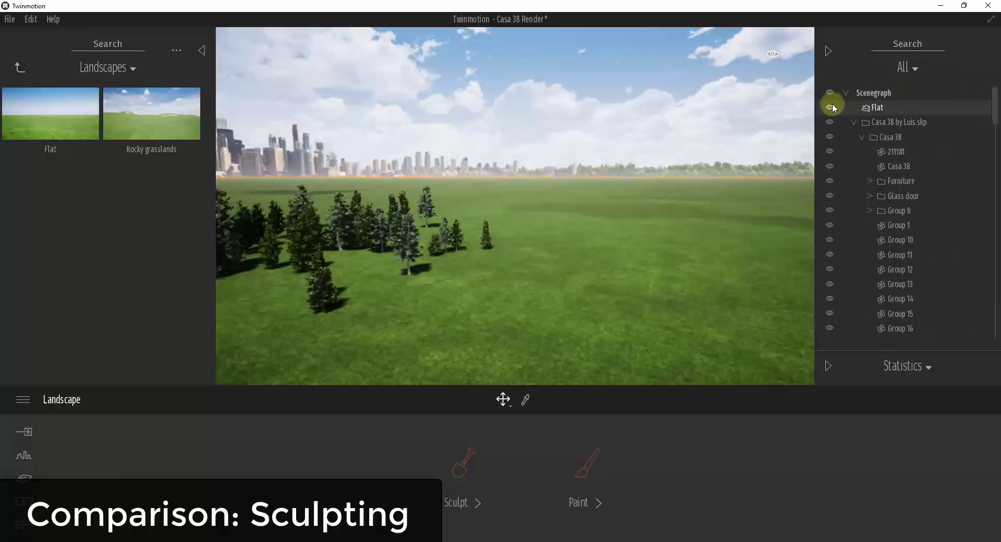
pyautogui.click(829, 107)
pyautogui.click(830, 107)
# Raise a mound on the open grass with the circle sculpt brush, setting its intensity to 29%
pyautogui.moveTo(686, 189); pyautogui.dragTo(684, 191, button='right')
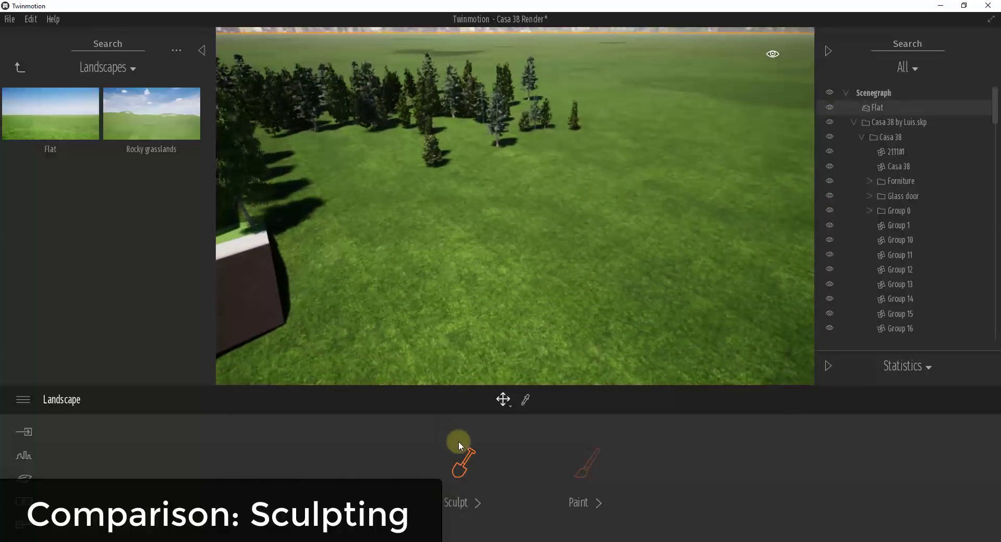
pyautogui.click(459, 475)
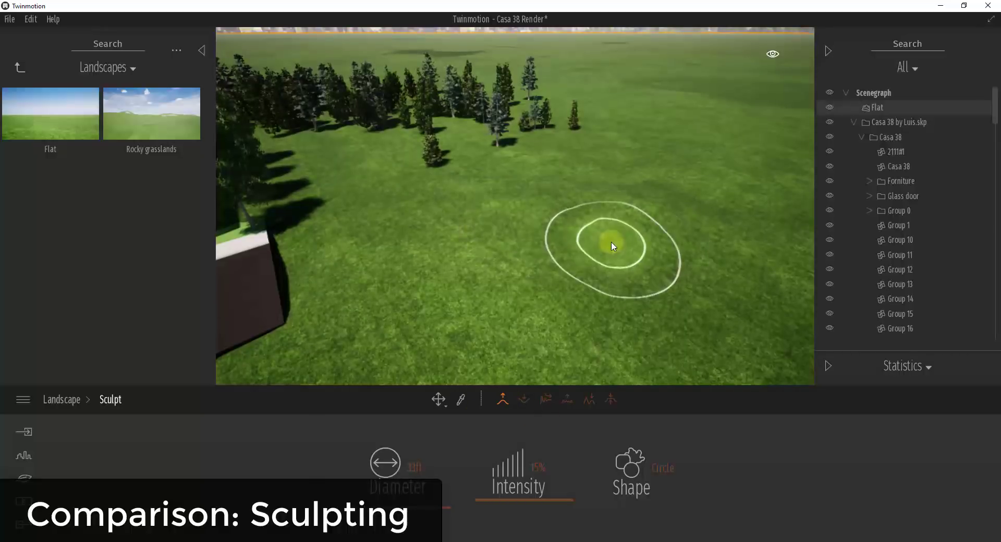
pyautogui.click(604, 252)
pyautogui.moveTo(535, 495); pyautogui.dragTo(535, 487)
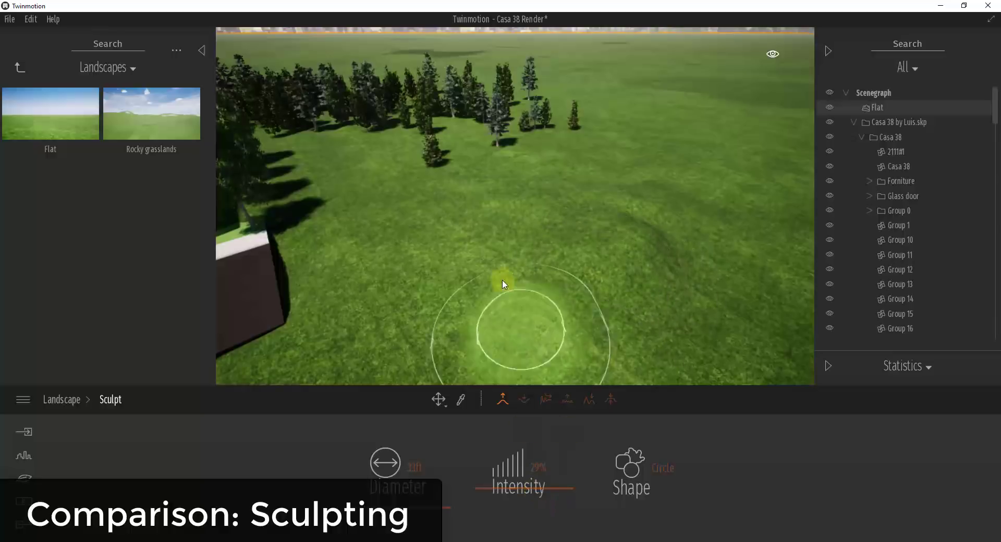
pyautogui.moveTo(573, 216)
pyautogui.mouseDown()
pyautogui.moveTo(442, 204)
pyautogui.moveTo(648, 215)
pyautogui.mouseUp()
pyautogui.click(649, 216)
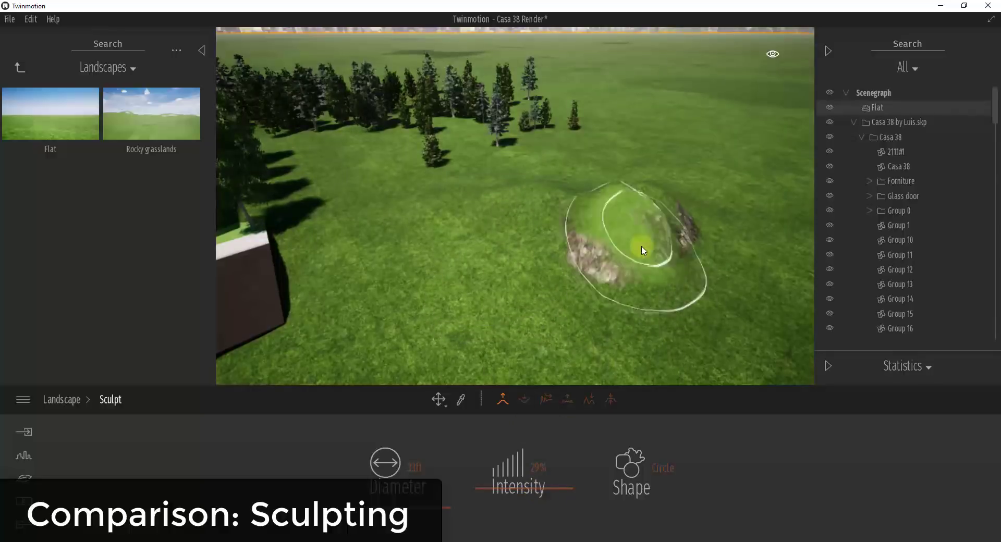
# Change the sculpt brush shape to Smooth circle and raise the mound further along its slopes
pyautogui.click(631, 463)
pyautogui.click(605, 408)
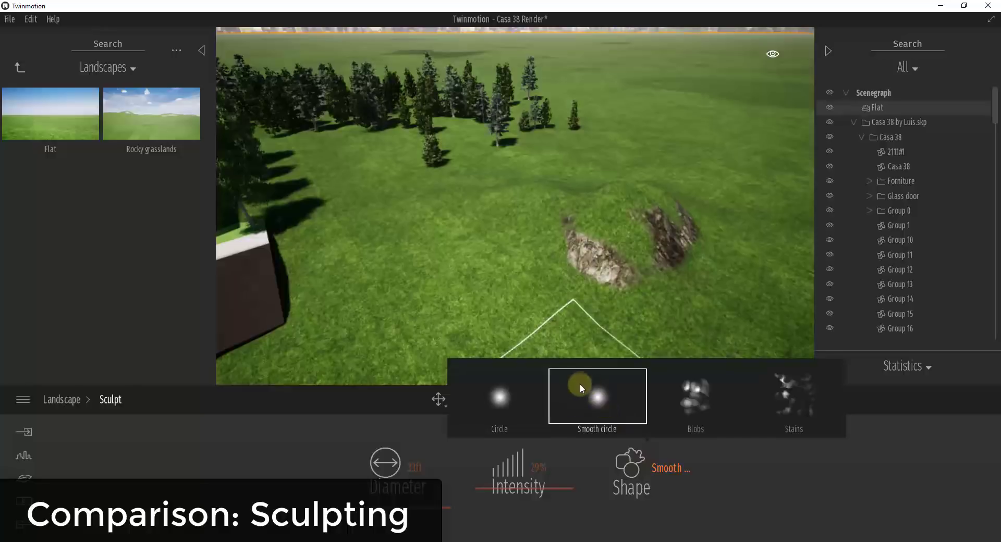
pyautogui.moveTo(585, 269); pyautogui.dragTo(688, 216)
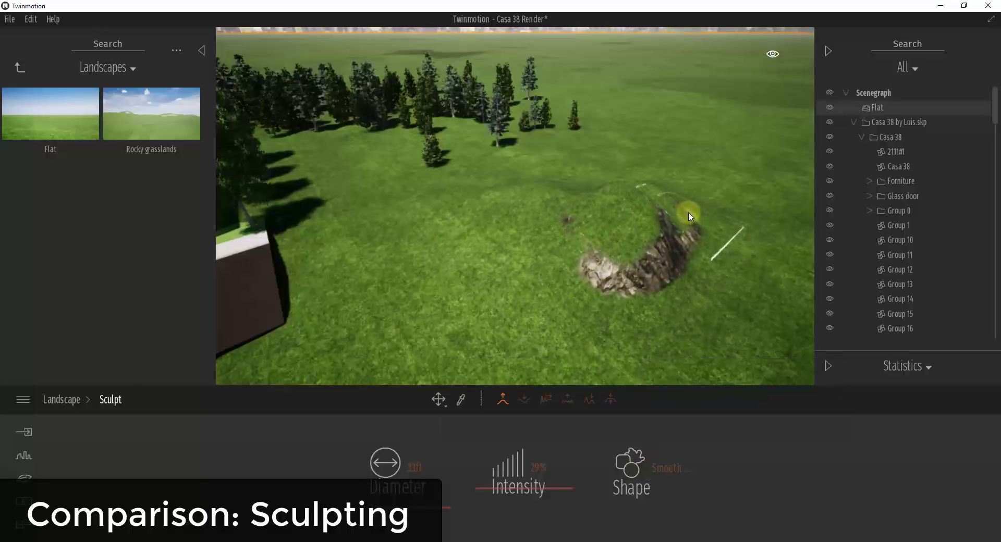
# Set the sculpt brush to the Stains shape with a 46 ft diameter and roughen the mound's surface with another sculpt mode
pyautogui.click(666, 470)
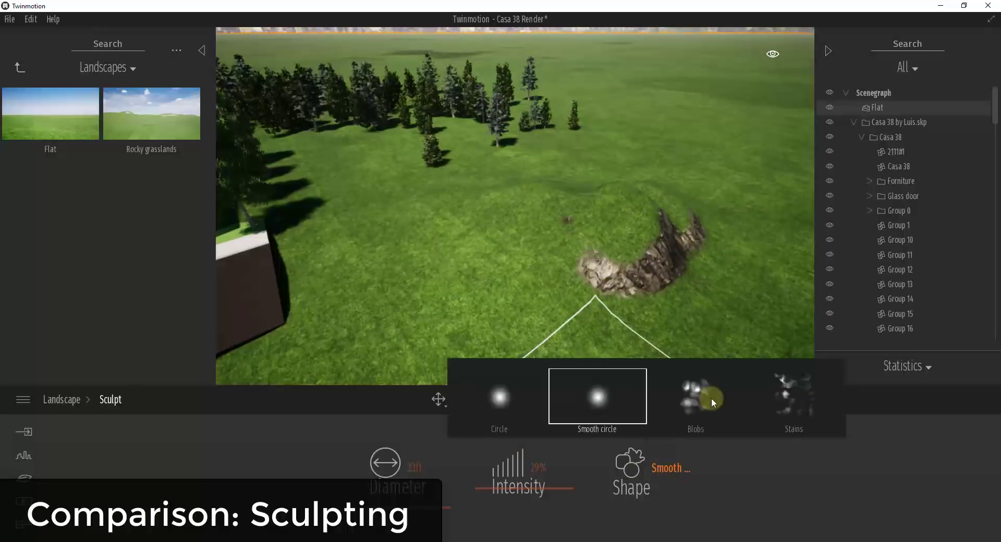
pyautogui.click(785, 398)
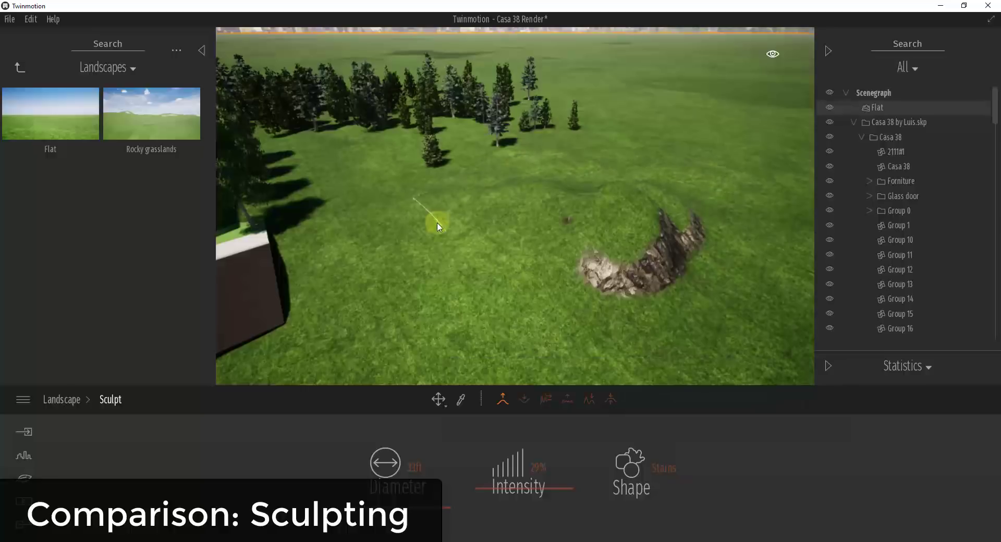
pyautogui.moveTo(425, 506); pyautogui.dragTo(428, 505)
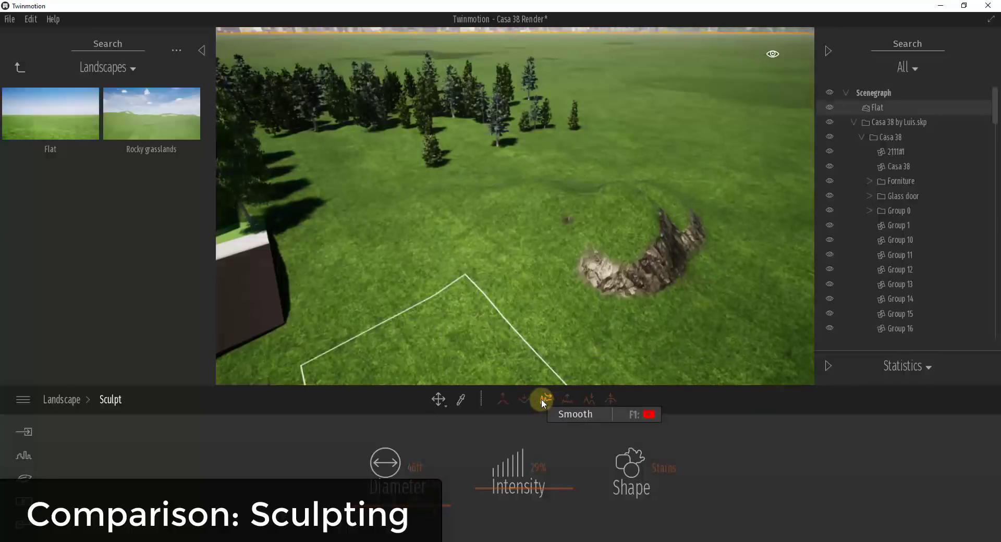
pyautogui.click(544, 401)
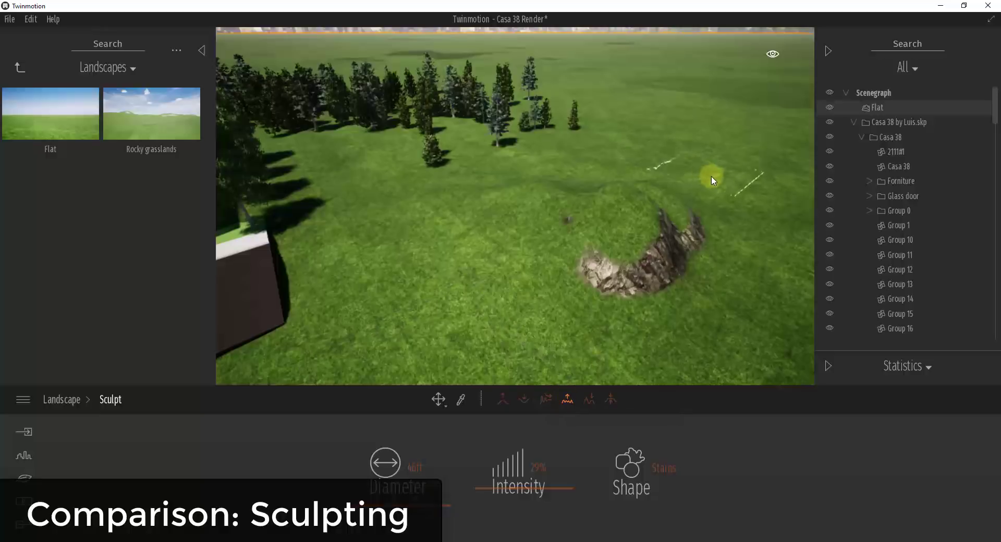
pyautogui.moveTo(680, 207)
pyautogui.mouseDown()
pyautogui.moveTo(599, 221)
pyautogui.moveTo(480, 209)
pyautogui.moveTo(530, 252)
pyautogui.moveTo(521, 234)
pyautogui.moveTo(571, 253)
pyautogui.mouseUp()
pyautogui.scroll(-2, 598, 235)
pyautogui.press('Escape')
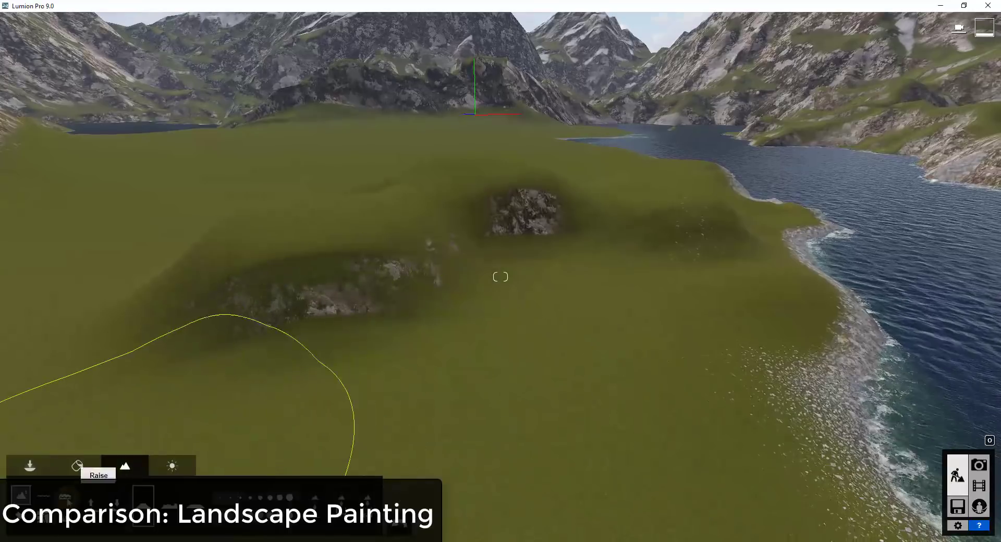
# Switch to Lumion, paint a pebble texture over the mounds and surrounding grass, and adjust the brush
pyautogui.click(21, 516)
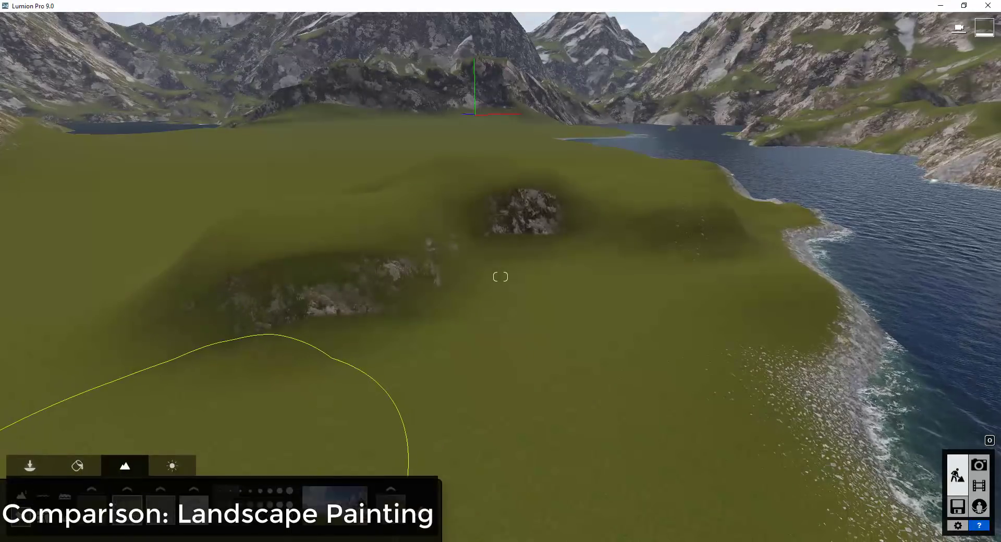
pyautogui.moveTo(580, 340)
pyautogui.mouseDown()
pyautogui.moveTo(602, 304)
pyautogui.moveTo(572, 273)
pyautogui.moveTo(514, 277)
pyautogui.moveTo(449, 340)
pyautogui.moveTo(259, 357)
pyautogui.moveTo(245, 248)
pyautogui.moveTo(380, 203)
pyautogui.moveTo(549, 179)
pyautogui.mouseUp()
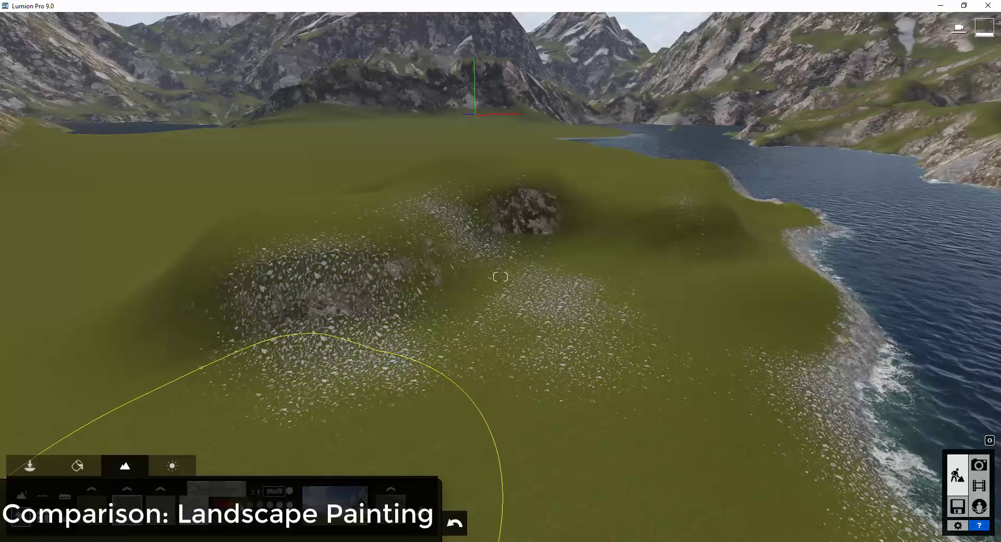
pyautogui.moveTo(247, 493); pyautogui.dragTo(254, 493)
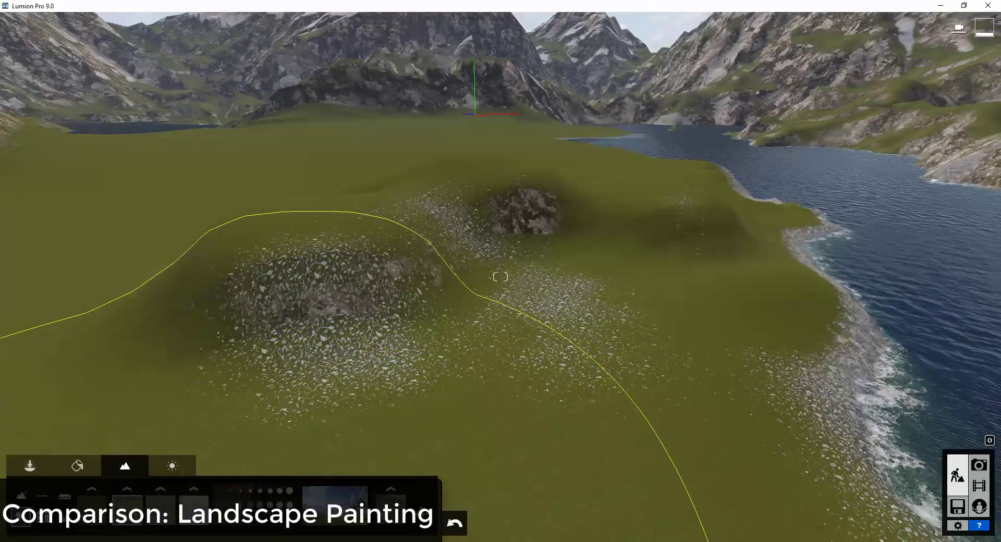
# Replace the painted landscape texture with a light grey gravel and paint it across the mounds towards the shore
pyautogui.click(127, 491)
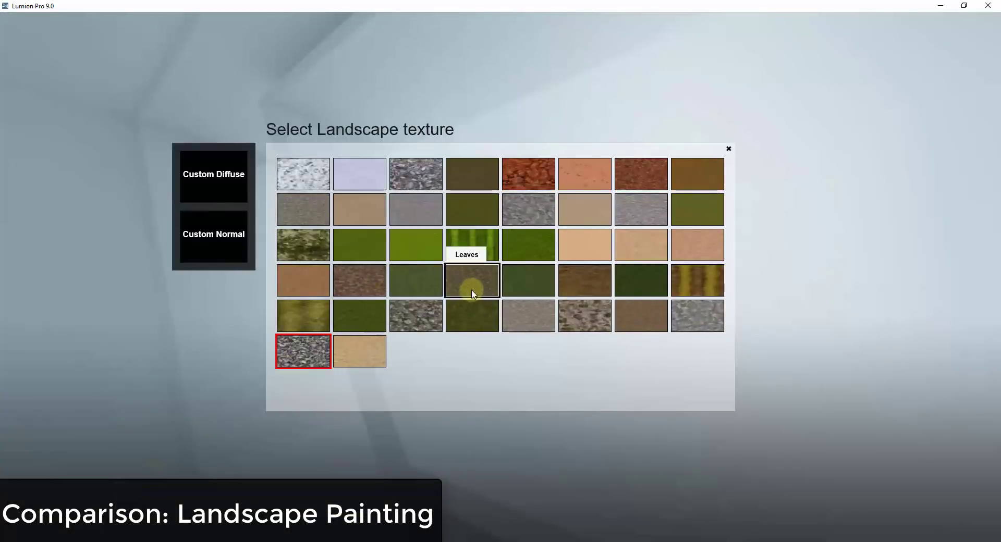
pyautogui.click(532, 312)
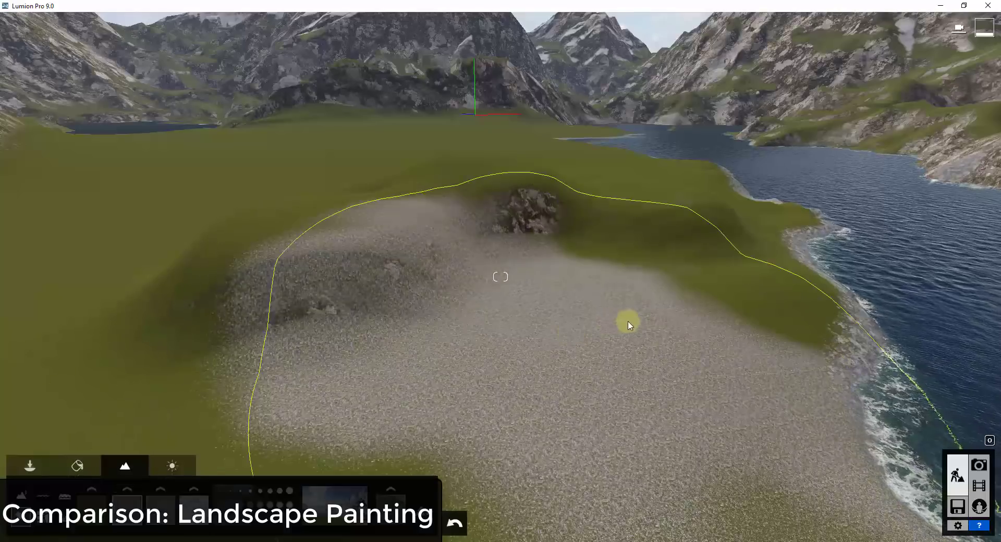
pyautogui.moveTo(628, 324)
pyautogui.mouseDown()
pyautogui.moveTo(686, 208)
pyautogui.moveTo(444, 162)
pyautogui.moveTo(367, 201)
pyautogui.moveTo(460, 177)
pyautogui.moveTo(616, 279)
pyautogui.moveTo(657, 255)
pyautogui.mouseUp()
# Paint the grass texture back over part of the gravel between the mounds, using a smaller brush
pyautogui.click(92, 508)
pyautogui.moveTo(280, 500); pyautogui.dragTo(241, 496)
pyautogui.moveTo(620, 362)
pyautogui.mouseDown()
pyautogui.moveTo(675, 372)
pyautogui.moveTo(554, 297)
pyautogui.moveTo(453, 251)
pyautogui.moveTo(343, 165)
pyautogui.mouseUp()
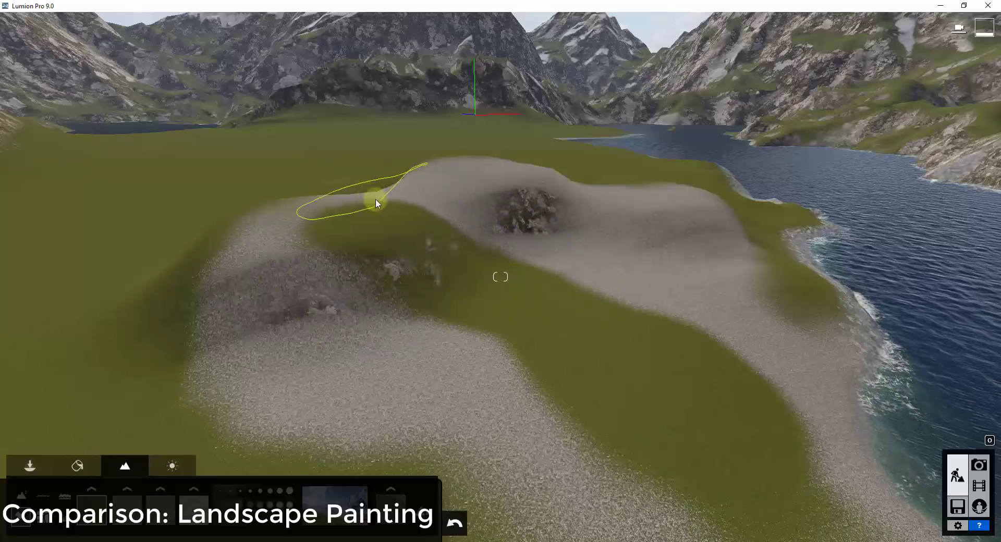
pyautogui.moveTo(371, 197); pyautogui.dragTo(458, 228)
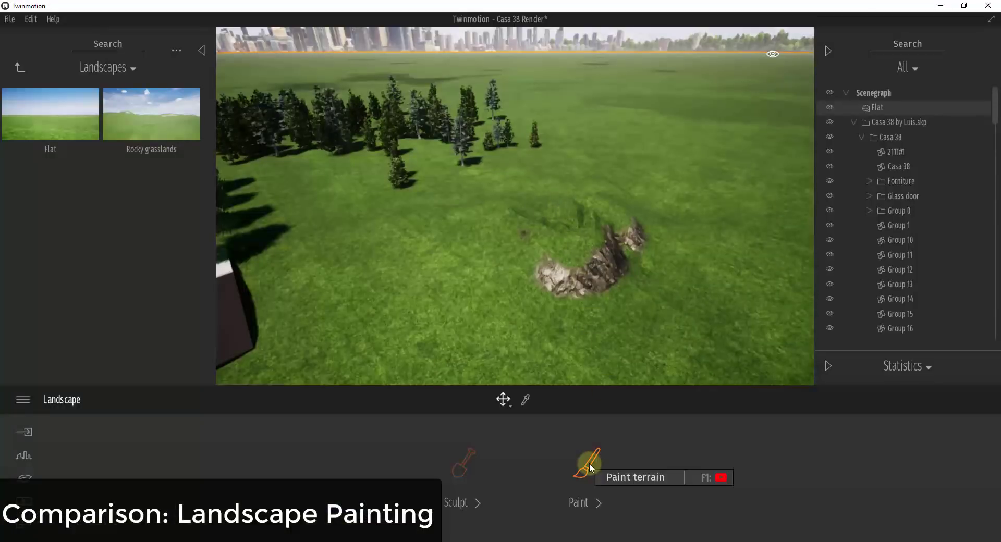
# Switch to Twinmotion and paint Grassy ground around the sculpted mound, adjusting the brush to 39 ft diameter and 38% scale
pyautogui.click(591, 479)
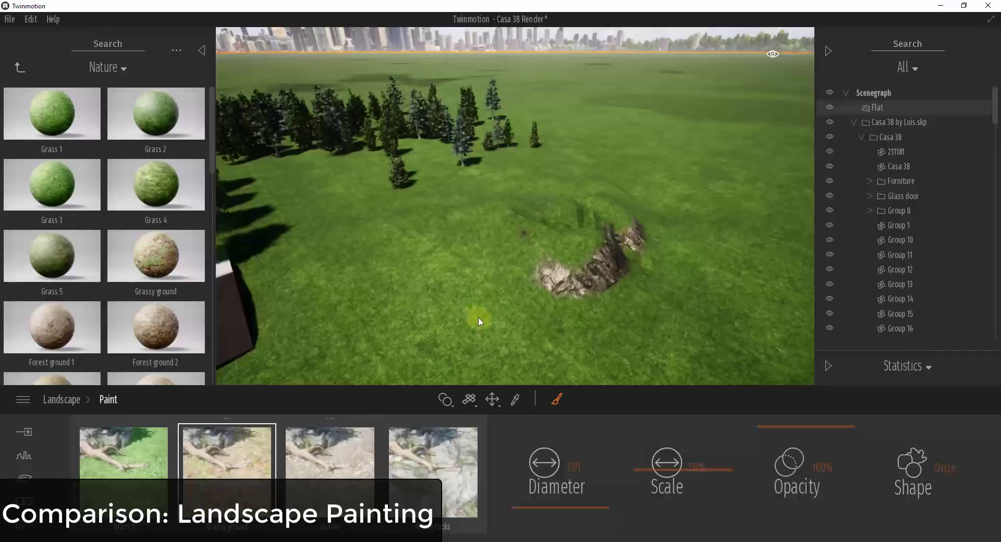
pyautogui.moveTo(670, 223)
pyautogui.mouseDown()
pyautogui.moveTo(677, 286)
pyautogui.moveTo(529, 319)
pyautogui.moveTo(409, 248)
pyautogui.moveTo(603, 196)
pyautogui.moveTo(629, 202)
pyautogui.moveTo(682, 250)
pyautogui.moveTo(502, 190)
pyautogui.moveTo(391, 251)
pyautogui.moveTo(424, 262)
pyautogui.mouseUp()
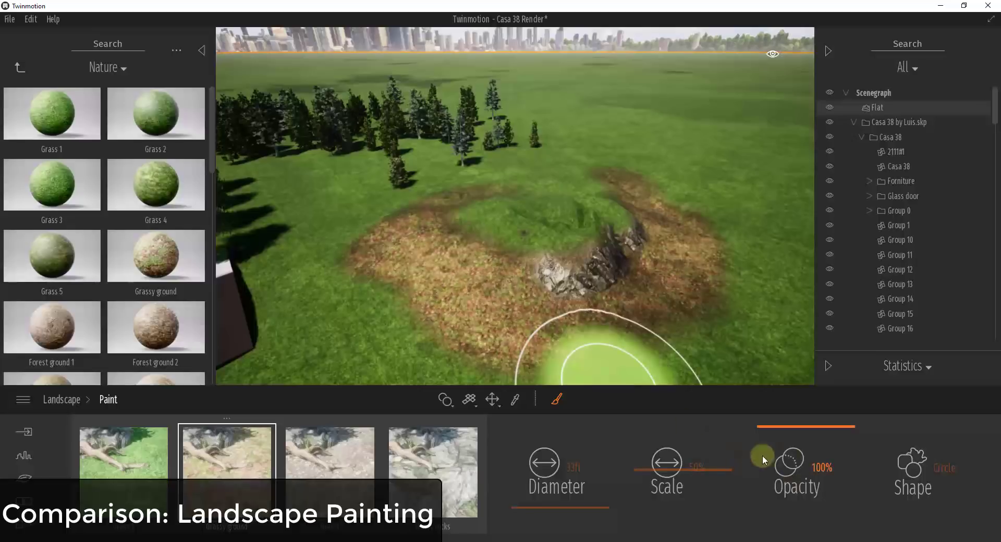
pyautogui.moveTo(575, 506)
pyautogui.mouseDown()
pyautogui.moveTo(571, 496)
pyautogui.moveTo(572, 505)
pyautogui.mouseUp()
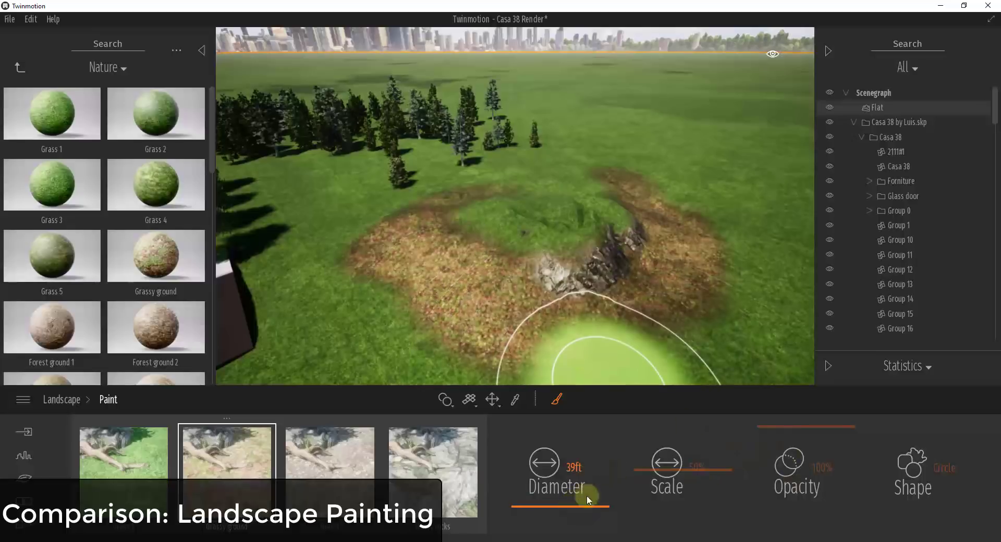
pyautogui.moveTo(641, 471)
pyautogui.mouseDown()
pyautogui.moveTo(648, 487)
pyautogui.moveTo(645, 469)
pyautogui.moveTo(654, 474)
pyautogui.mouseUp()
pyautogui.moveTo(383, 209)
pyautogui.mouseDown()
pyautogui.moveTo(523, 171)
pyautogui.moveTo(676, 203)
pyautogui.mouseUp()
# Lower the paint opacity to 67% and extend the Grassy ground further around the mound and towards the house
pyautogui.click(865, 438)
pyautogui.moveTo(832, 445); pyautogui.dragTo(831, 457)
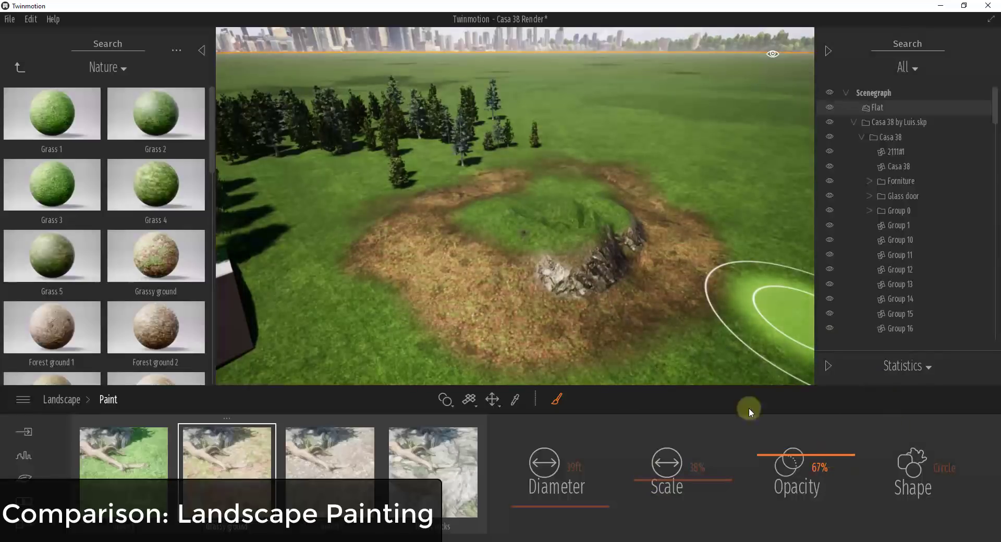
pyautogui.moveTo(505, 223); pyautogui.dragTo(326, 201)
pyautogui.moveTo(312, 277)
pyautogui.mouseDown()
pyautogui.moveTo(358, 327)
pyautogui.moveTo(386, 329)
pyautogui.moveTo(305, 216)
pyautogui.moveTo(592, 152)
pyautogui.moveTo(737, 223)
pyautogui.moveTo(722, 339)
pyautogui.moveTo(664, 346)
pyautogui.moveTo(211, 304)
pyautogui.mouseUp()
# Replace the third paint material with Dirt and paint it around the mound and towards the trees
pyautogui.scroll(-5, 156, 235)
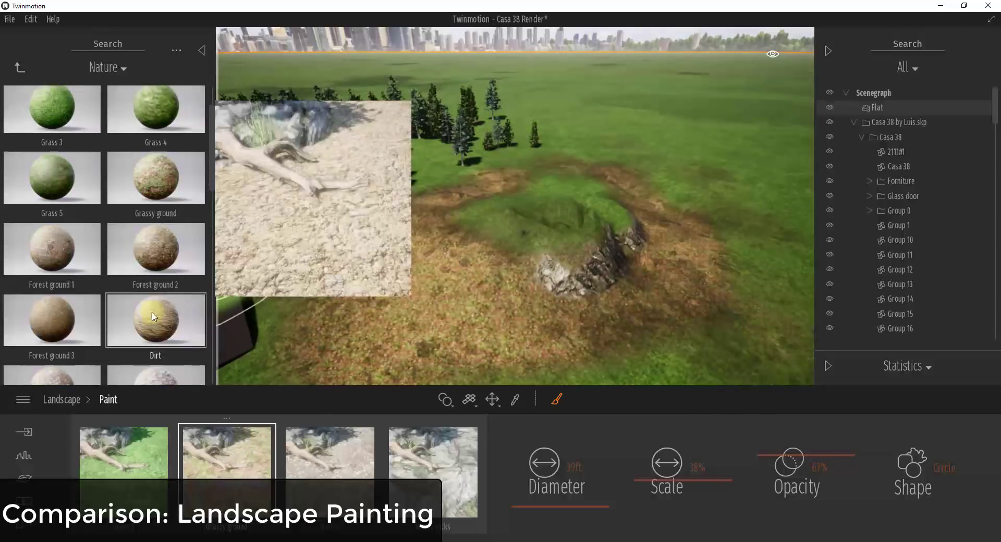
pyautogui.click(159, 227)
pyautogui.moveTo(166, 226)
pyautogui.mouseDown()
pyautogui.moveTo(286, 485)
pyautogui.moveTo(347, 488)
pyautogui.mouseUp()
pyautogui.click(713, 140)
pyautogui.moveTo(733, 183)
pyautogui.mouseDown()
pyautogui.moveTo(761, 284)
pyautogui.moveTo(654, 157)
pyautogui.mouseUp()
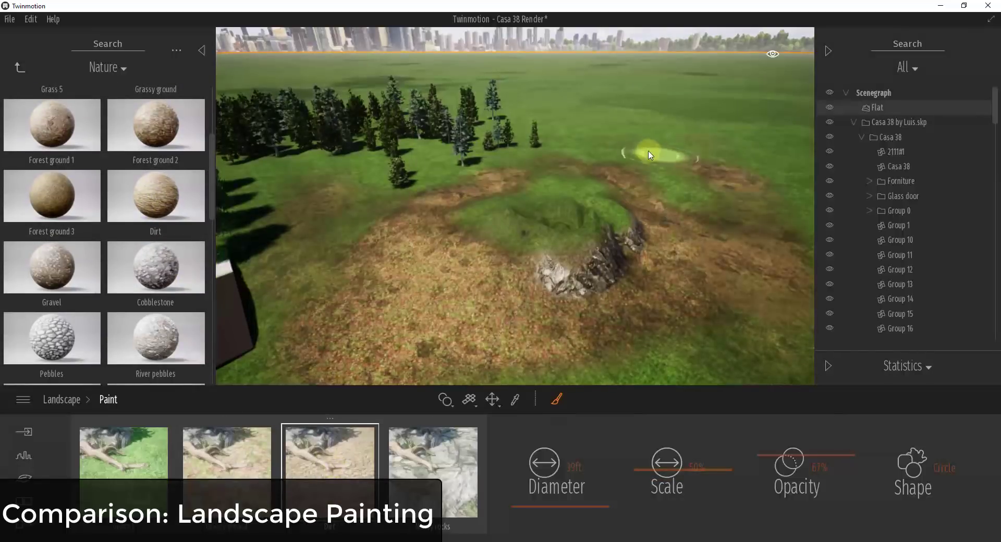
pyautogui.moveTo(691, 209)
pyautogui.mouseDown()
pyautogui.moveTo(663, 167)
pyautogui.moveTo(728, 259)
pyautogui.moveTo(664, 358)
pyautogui.moveTo(511, 390)
pyautogui.moveTo(346, 293)
pyautogui.moveTo(350, 210)
pyautogui.mouseUp()
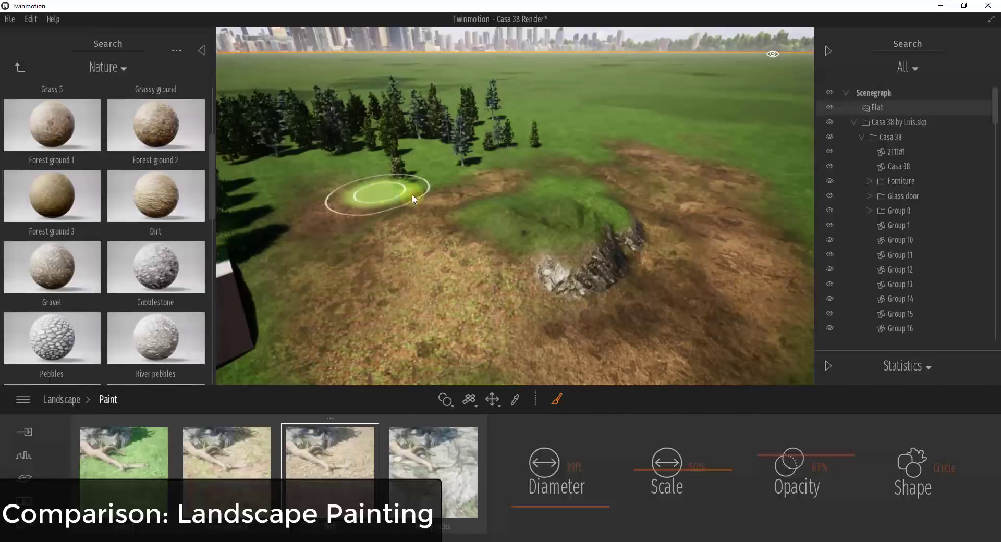
pyautogui.moveTo(609, 284)
pyautogui.mouseDown()
pyautogui.moveTo(648, 290)
pyautogui.moveTo(662, 266)
pyautogui.moveTo(655, 295)
pyautogui.moveTo(671, 357)
pyautogui.mouseUp()
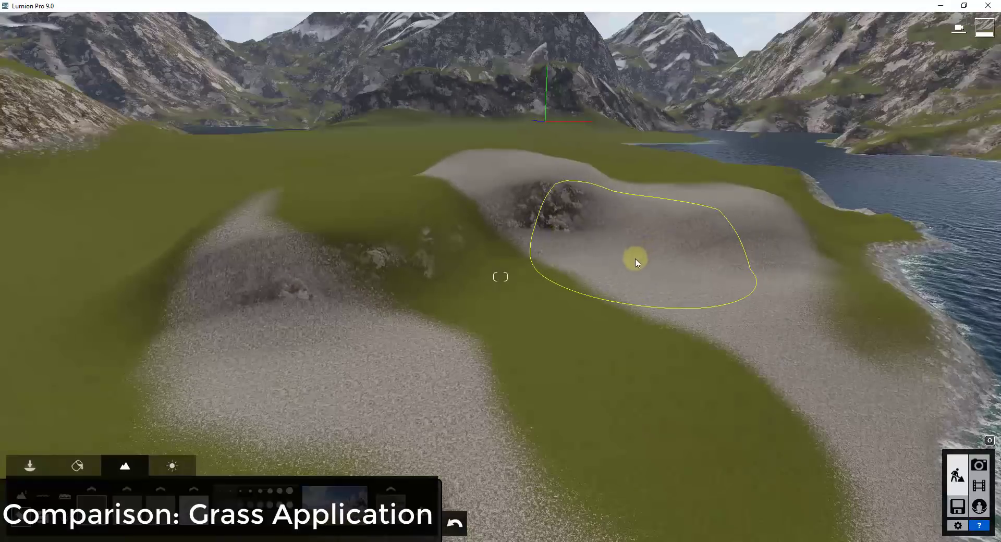
# Switch to Lumion and turn on landscape grass for the terrain in front of the mounds
pyautogui.moveTo(680, 289); pyautogui.dragTo(662, 290, button='right')
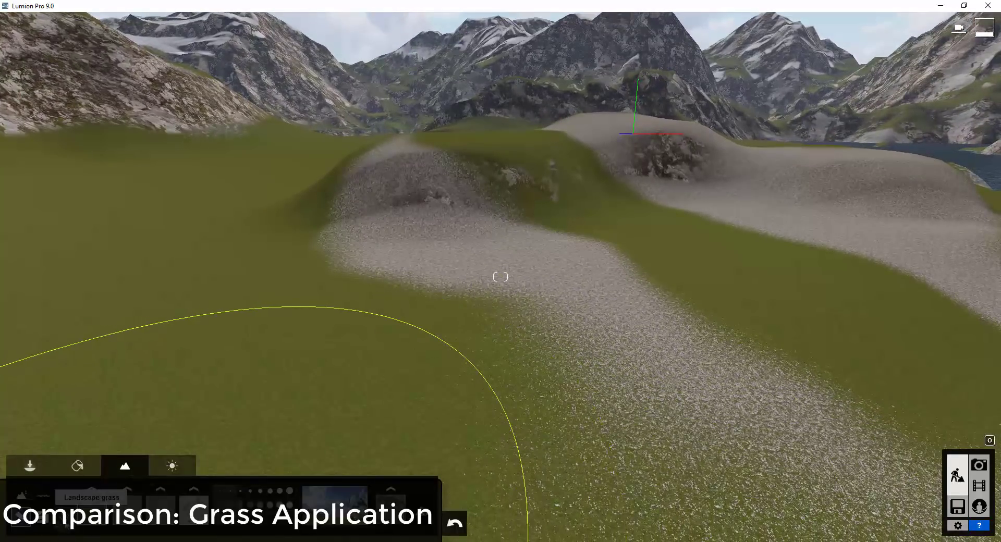
pyautogui.moveTo(496, 380); pyautogui.dragTo(493, 383, button='right')
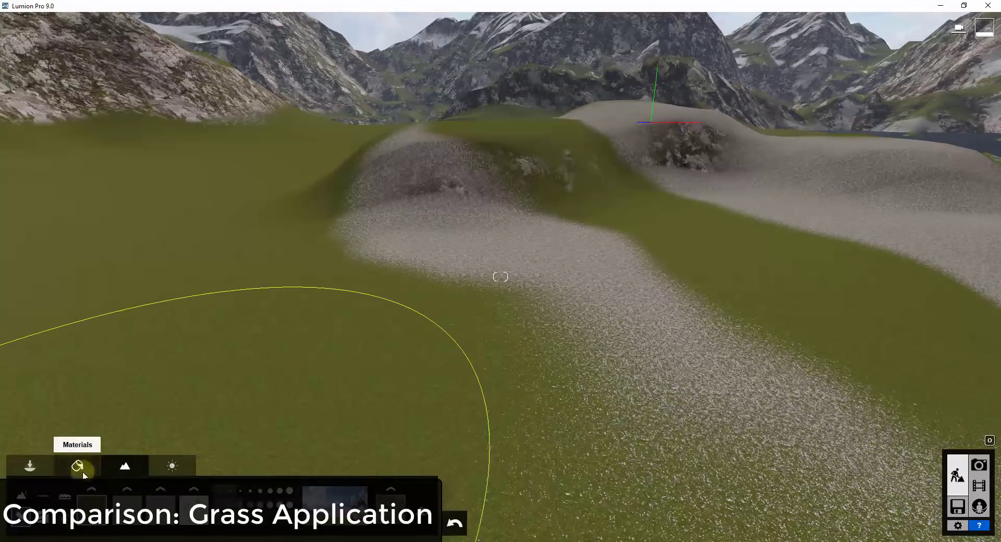
pyautogui.click(91, 493)
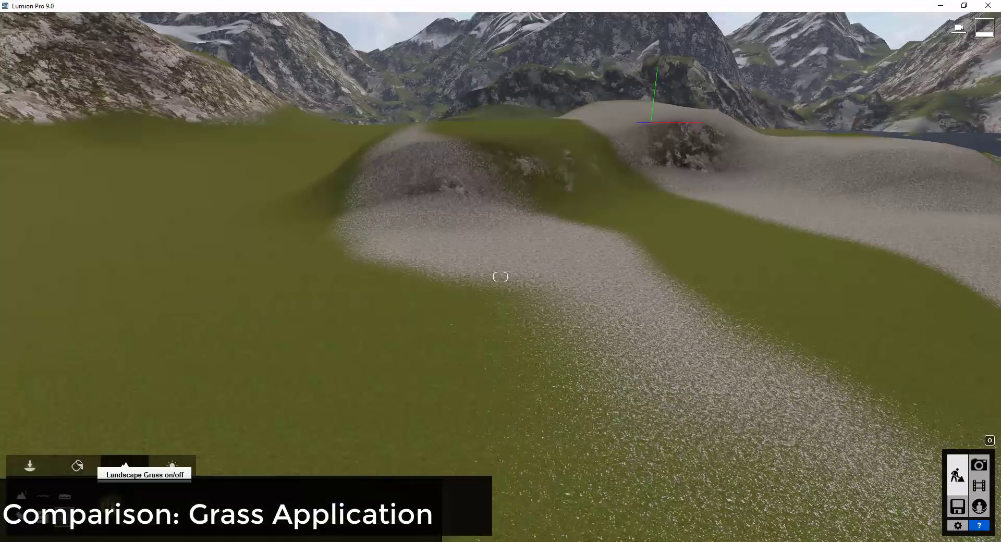
pyautogui.click(109, 504)
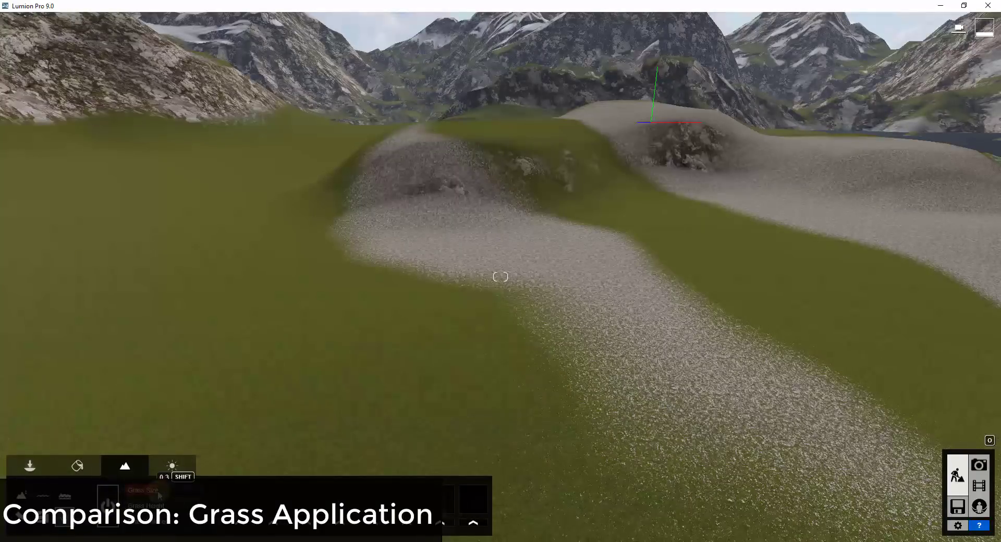
# Examine the landscape grass from near ground level and fine-tune the grass size
pyautogui.moveTo(511, 347); pyautogui.dragTo(496, 342, button='right')
pyautogui.press('w')
pyautogui.press('q')
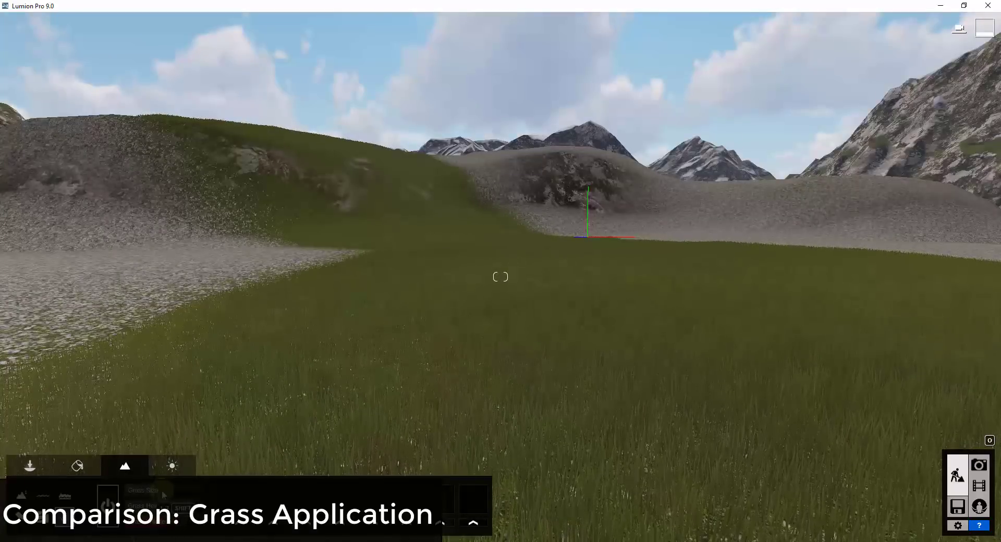
pyautogui.moveTo(162, 492); pyautogui.dragTo(161, 492)
pyautogui.moveTo(520, 359); pyautogui.dragTo(520, 359, button='right')
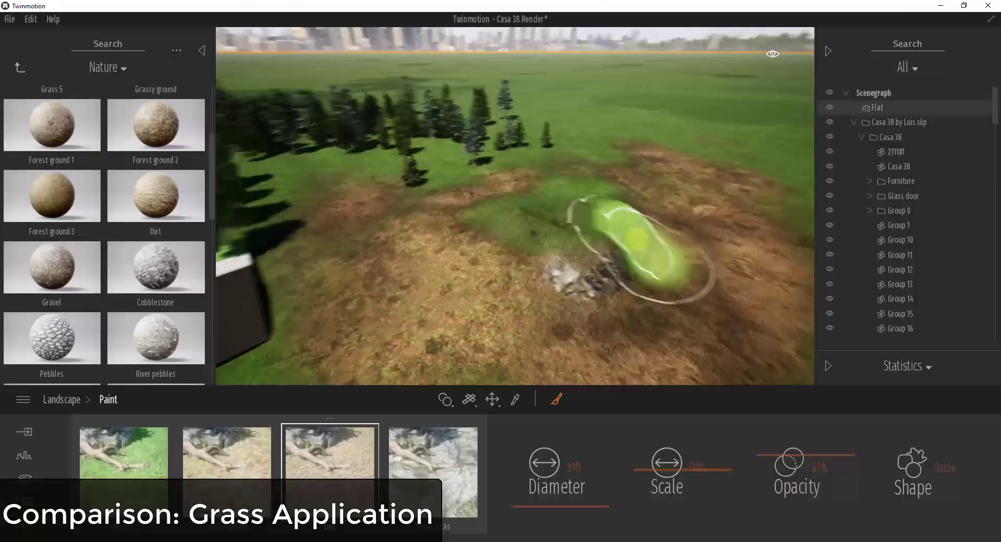
# Switch to Twinmotion and paint Grass 1 vegetation over the mound with a 32.8 ft brush at 100% density
pyautogui.moveTo(625, 268)
pyautogui.mouseDown()
pyautogui.moveTo(637, 263)
pyautogui.moveTo(637, 239)
pyautogui.mouseUp()
pyautogui.press('w')
pyautogui.moveTo(637, 239); pyautogui.dragTo(645, 241, button='right')
pyautogui.click(23, 477)
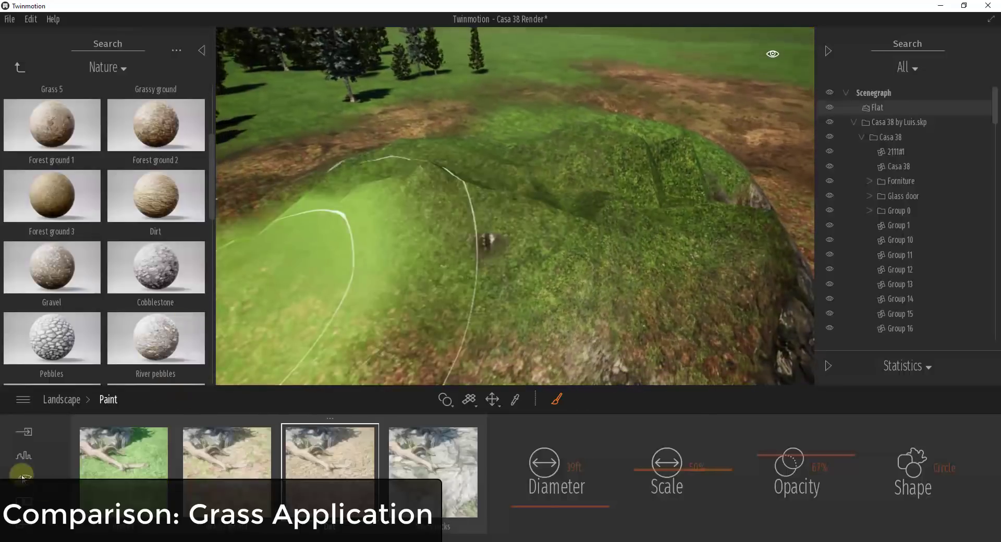
pyautogui.click(647, 464)
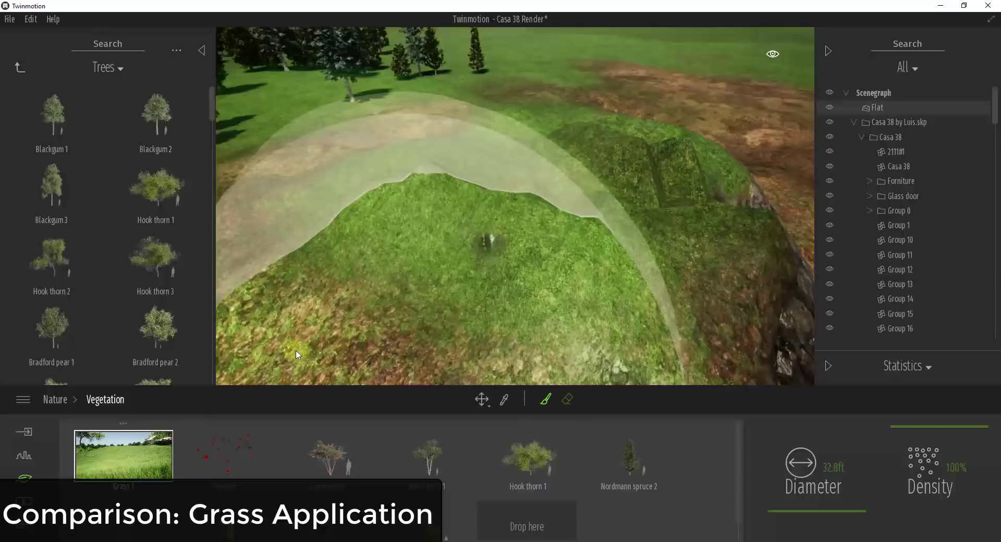
pyautogui.click(501, 205)
pyautogui.click(405, 170)
# Inspect the painted grass on the mound up close and paint Grass 1 onto the lawn beside the house wall
pyautogui.scroll(6, 520, 275)
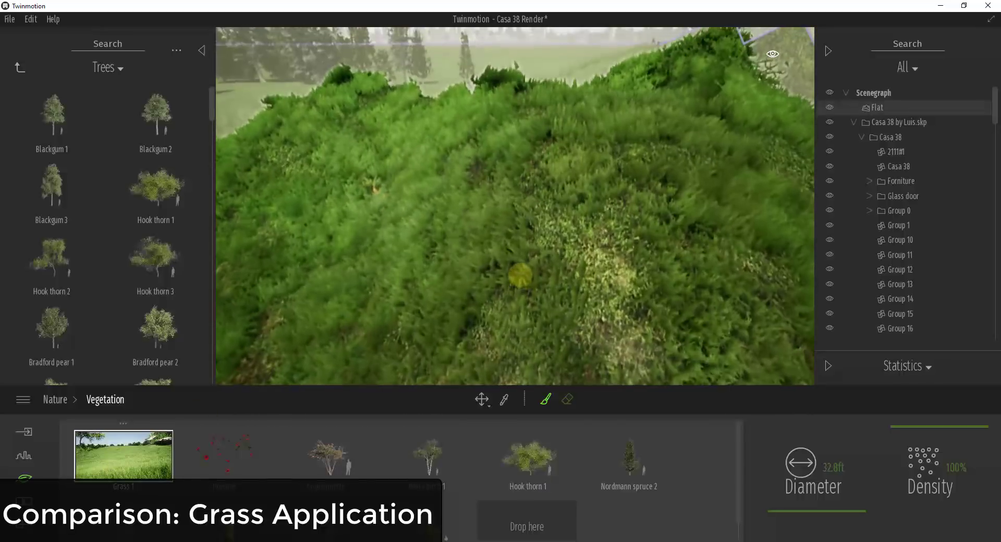
pyautogui.scroll(-5, 520, 275)
pyautogui.moveTo(520, 276); pyautogui.dragTo(520, 276, button='right')
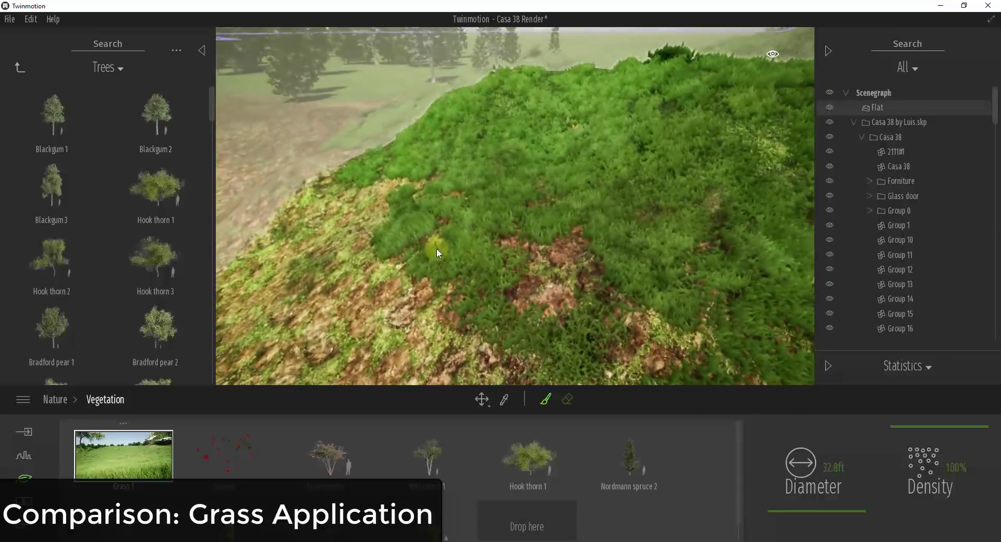
pyautogui.scroll(-3, 393, 208)
pyautogui.scroll(3, 469, 204)
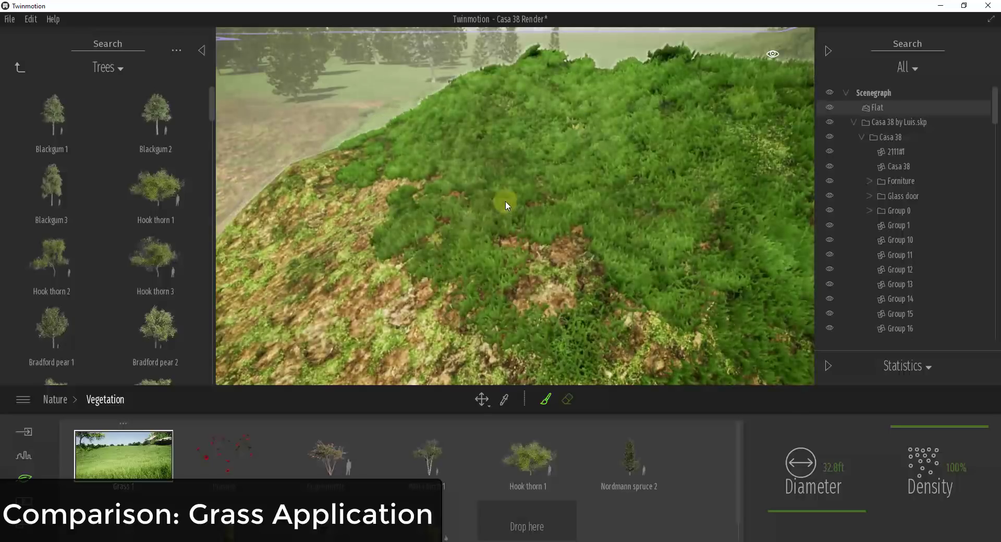
pyautogui.scroll(-6, 501, 204)
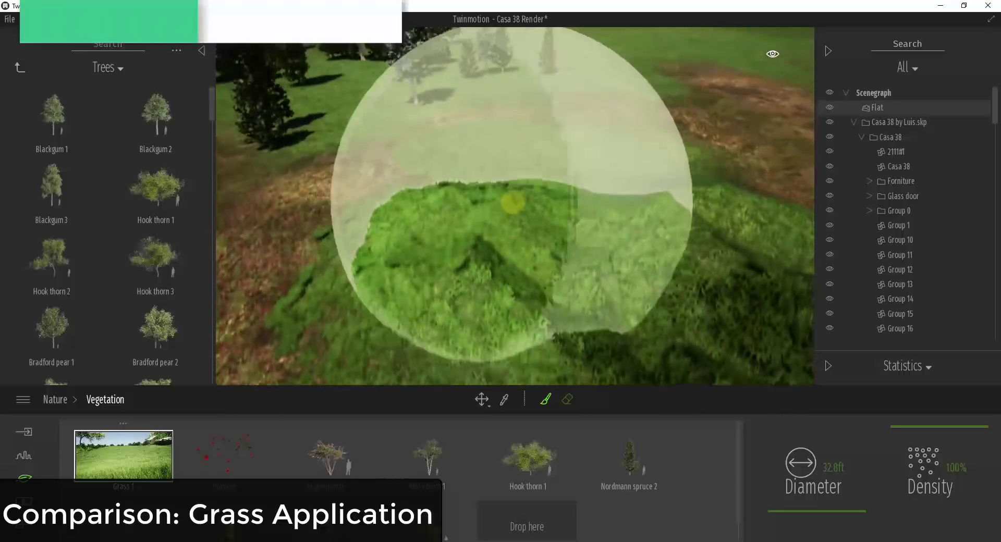
pyautogui.moveTo(515, 203)
pyautogui.mouseDown(button='right')
pyautogui.moveTo(500, 203)
pyautogui.moveTo(514, 202)
pyautogui.mouseUp(button='right')
pyautogui.scroll(6, 513, 202)
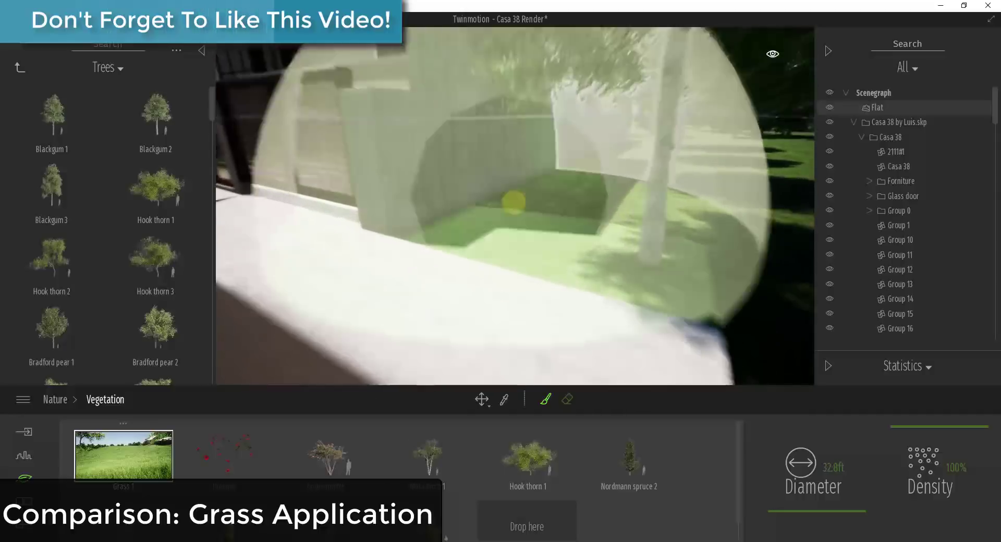
pyautogui.scroll(3, 514, 202)
pyautogui.moveTo(619, 241); pyautogui.dragTo(592, 239, button='right')
pyautogui.scroll(-3, 593, 240)
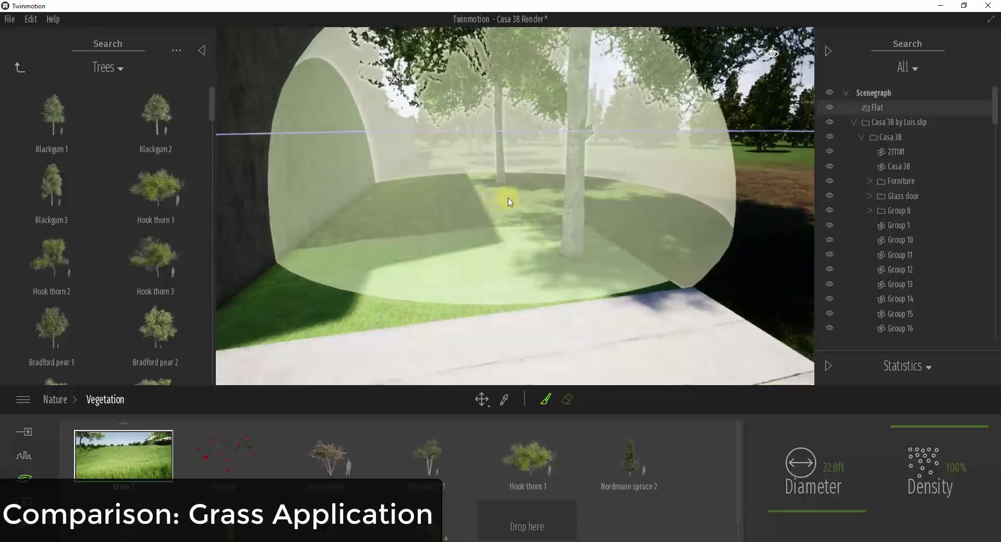
pyautogui.moveTo(518, 196)
pyautogui.mouseDown()
pyautogui.moveTo(399, 310)
pyautogui.moveTo(330, 305)
pyautogui.mouseUp()
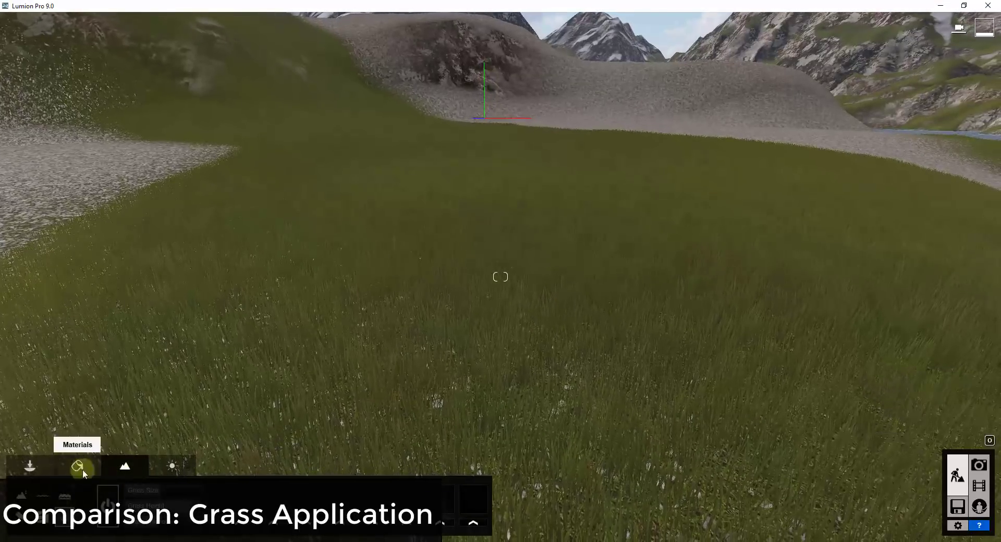
# Switch to Lumion and apply the red-rock desert landscape preset to the scene
pyautogui.click(22, 516)
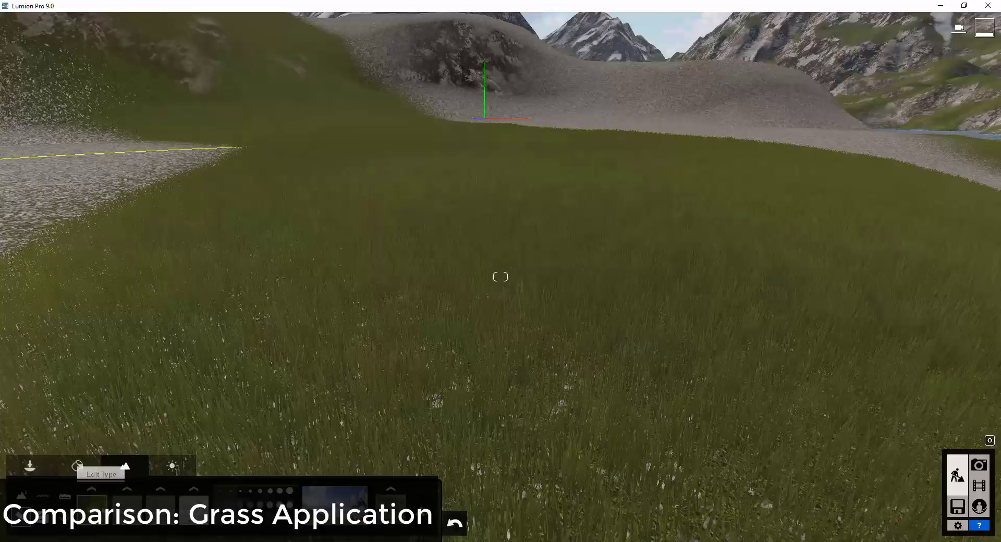
pyautogui.moveTo(517, 357); pyautogui.dragTo(516, 348, button='right')
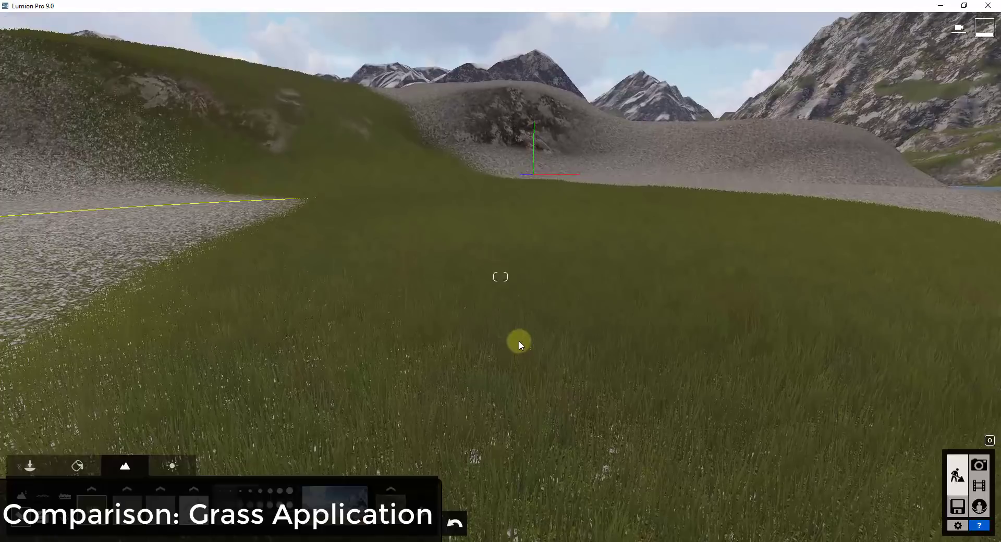
pyautogui.moveTo(578, 341); pyautogui.dragTo(593, 325, button='right')
pyautogui.press('q')
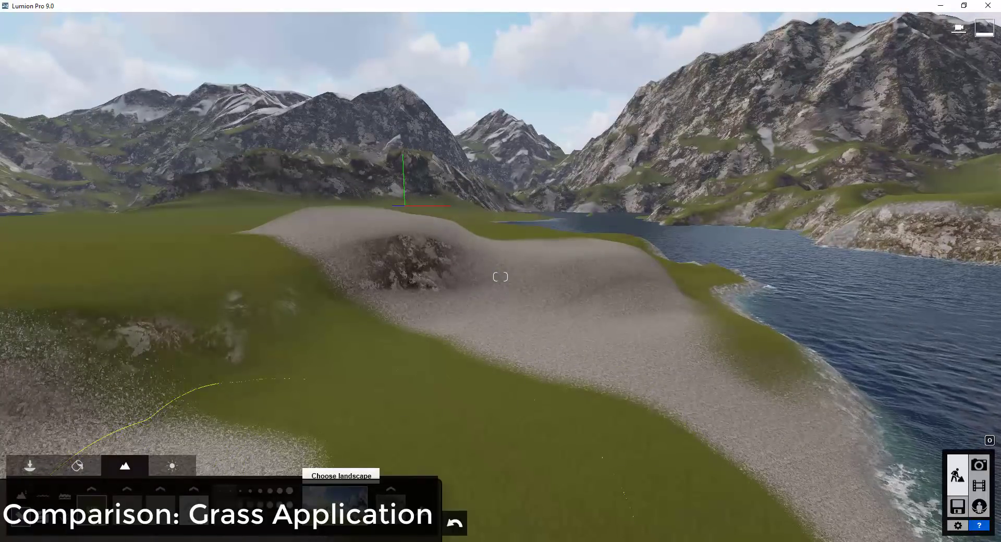
pyautogui.click(335, 498)
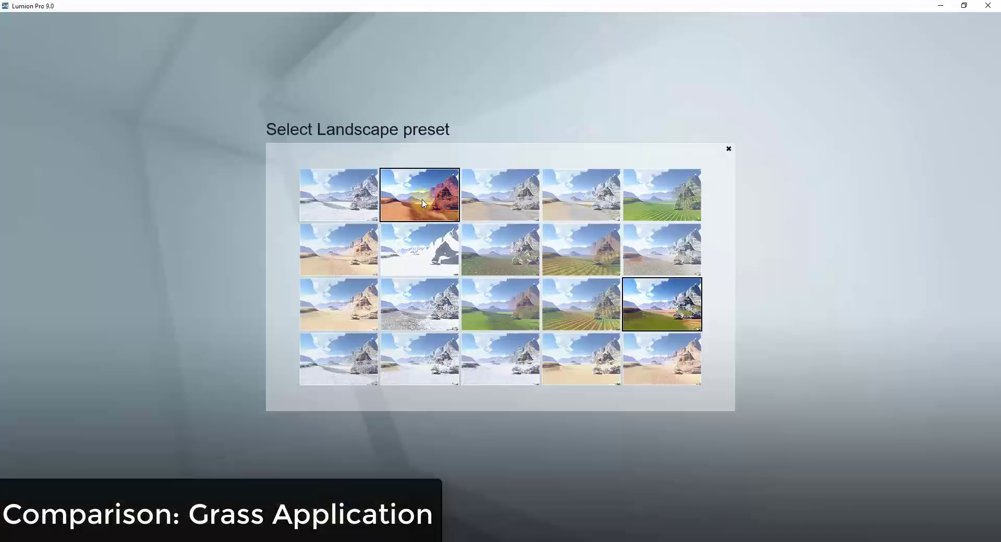
pyautogui.click(441, 190)
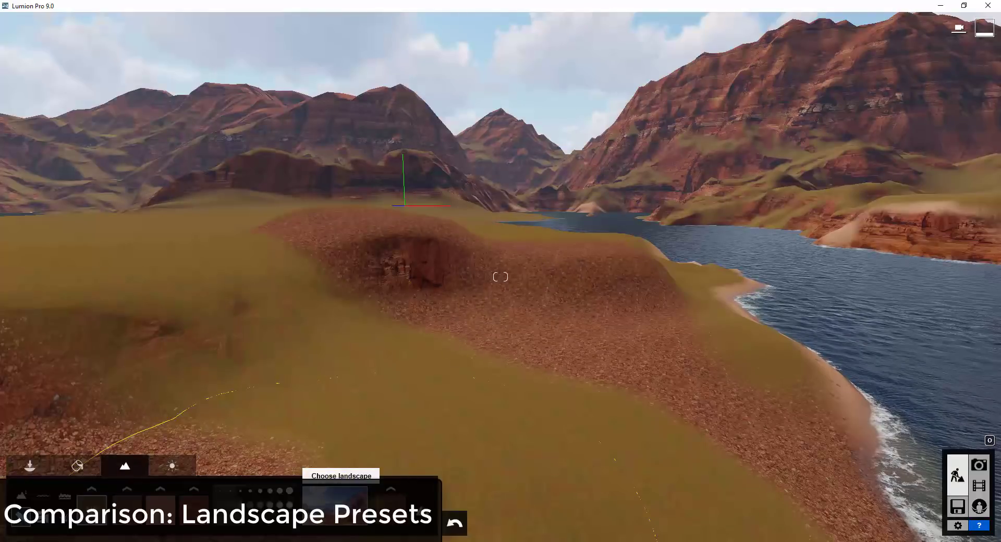
# Try the green hills landscape preset and replace it with the orange sand preset with grey rock
pyautogui.click(336, 503)
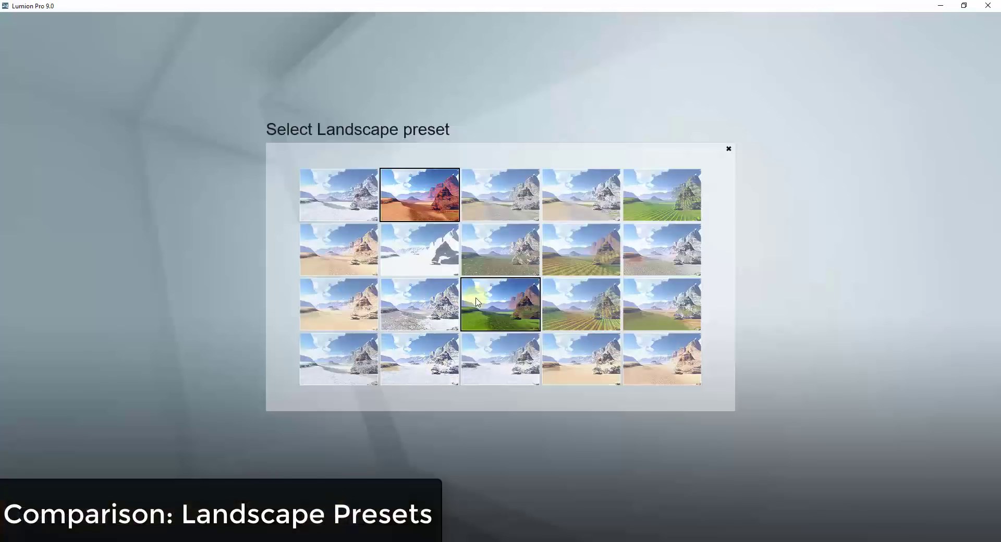
pyautogui.click(520, 301)
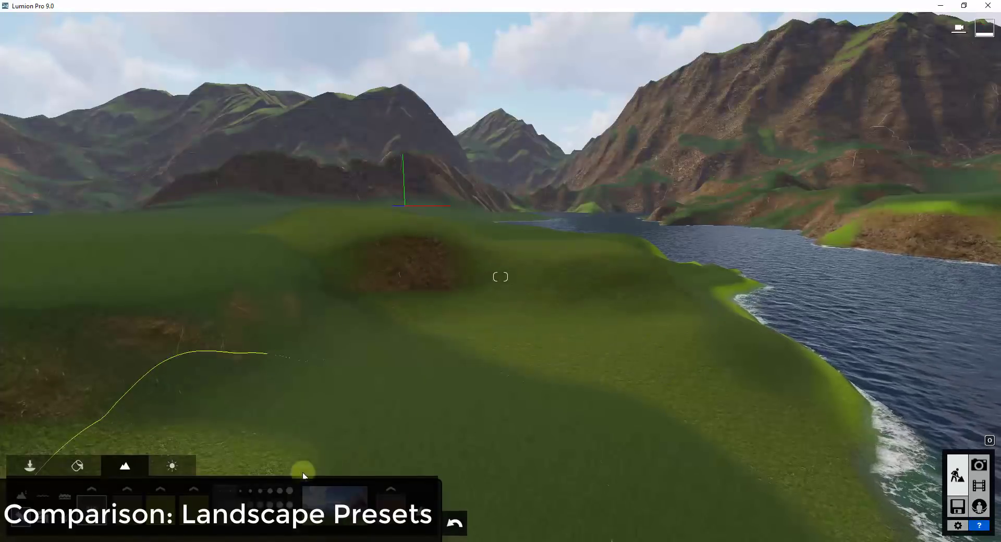
pyautogui.click(335, 501)
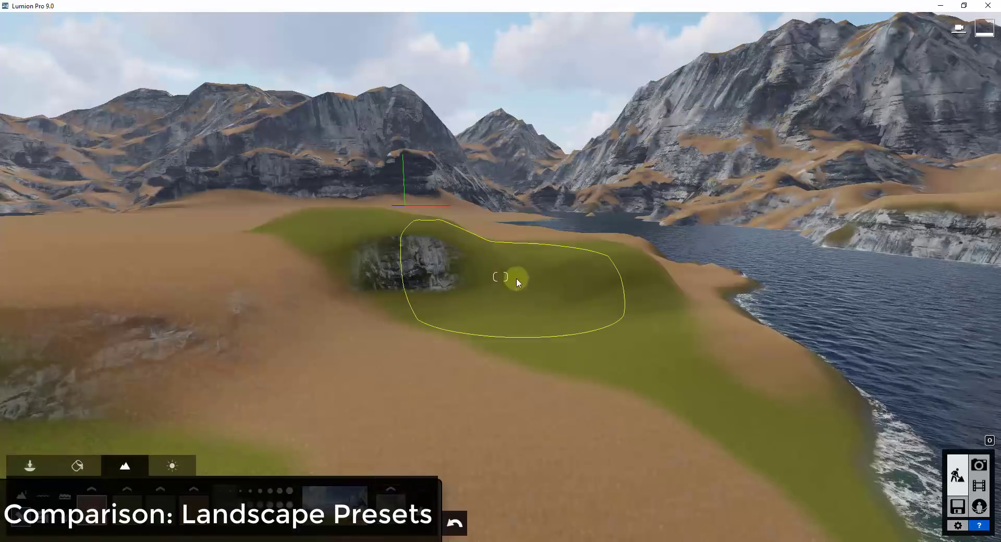
# Raise a steep-sided hill beside the water and change the landscape's side rock texture, trying the red layered rock
pyautogui.click(30, 466)
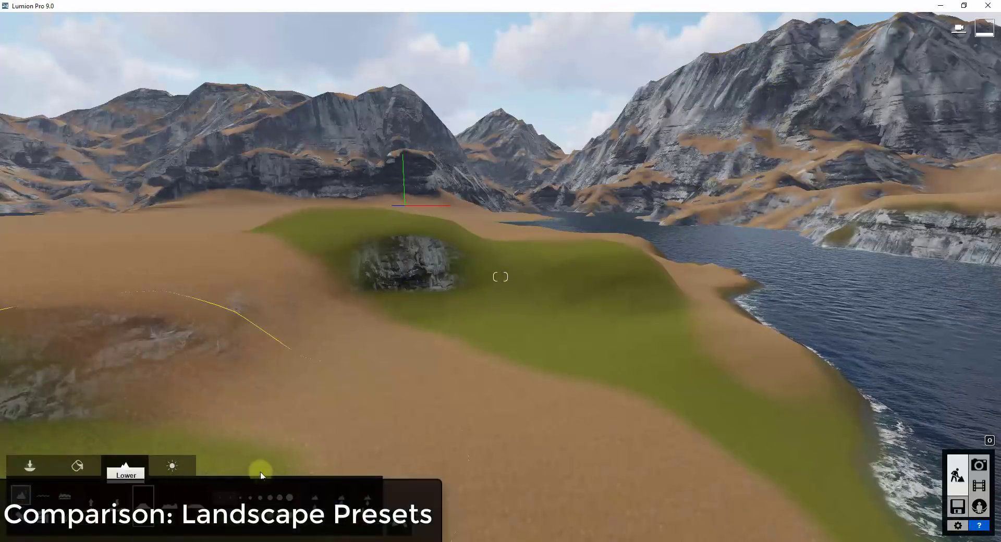
pyautogui.moveTo(591, 315)
pyautogui.mouseDown()
pyautogui.moveTo(595, 290)
pyautogui.moveTo(621, 286)
pyautogui.moveTo(660, 308)
pyautogui.mouseUp()
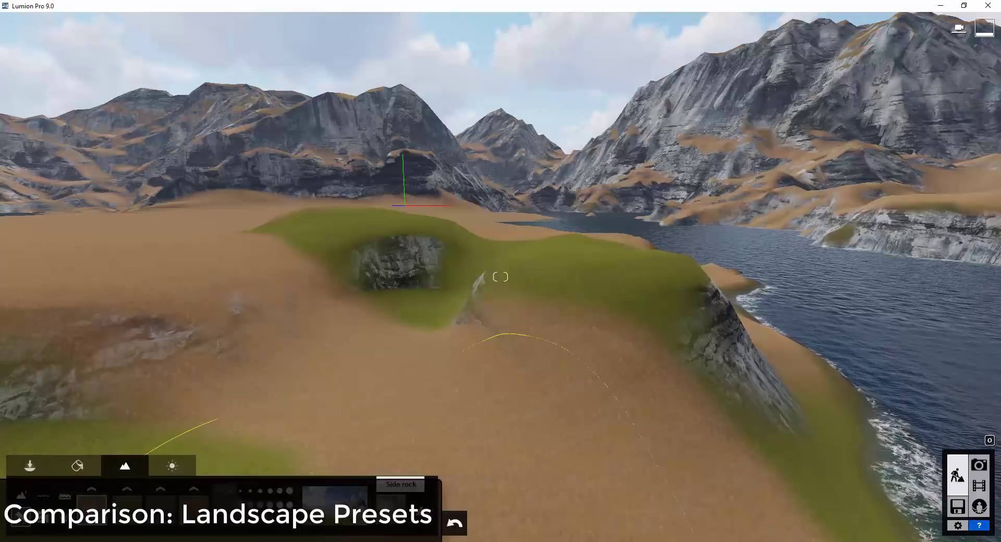
pyautogui.click(397, 491)
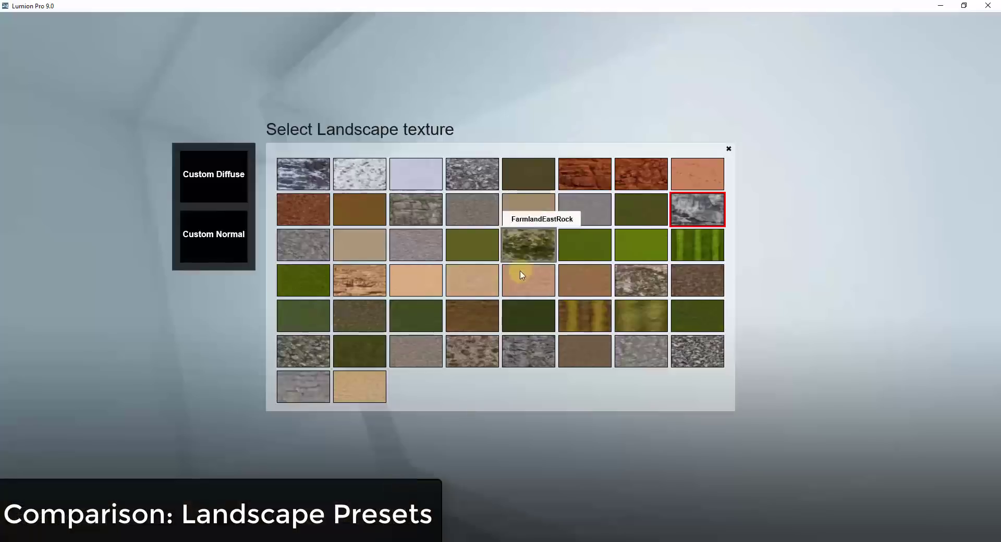
pyautogui.click(573, 198)
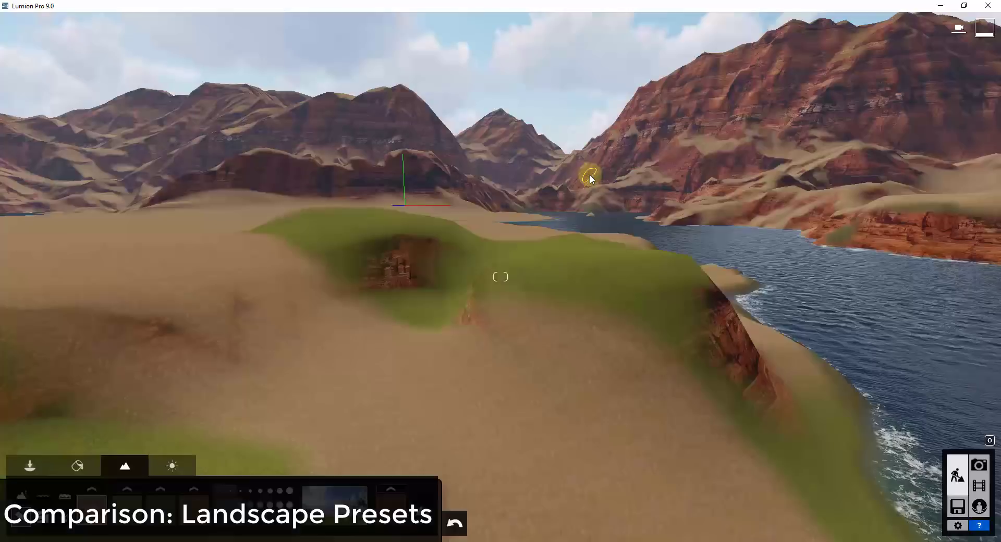
pyautogui.click(390, 492)
pyautogui.click(319, 253)
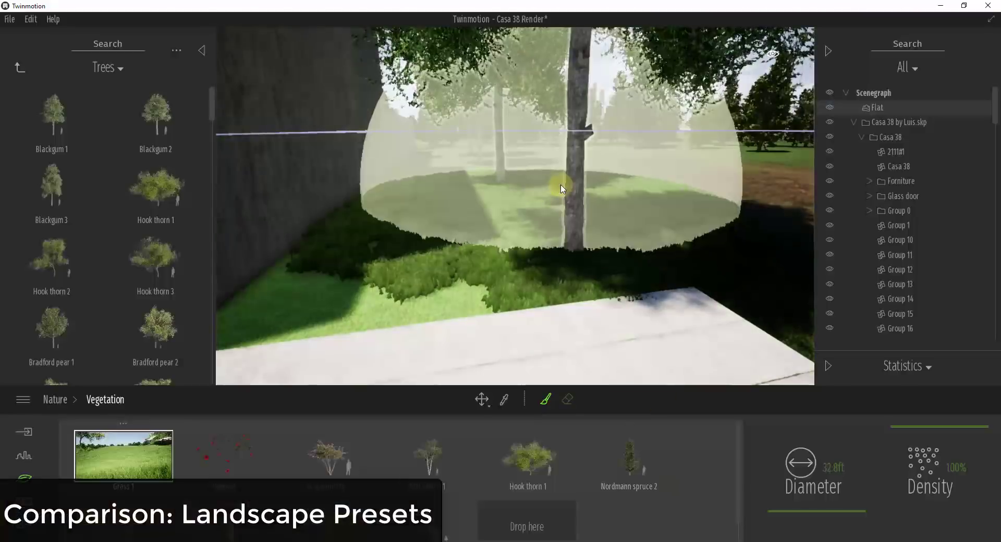
pyautogui.moveTo(614, 189); pyautogui.dragTo(605, 231, button='right')
pyautogui.moveTo(605, 235)
pyautogui.mouseDown()
pyautogui.moveTo(480, 236)
pyautogui.moveTo(425, 295)
pyautogui.moveTo(46, 486)
pyautogui.mouseUp()
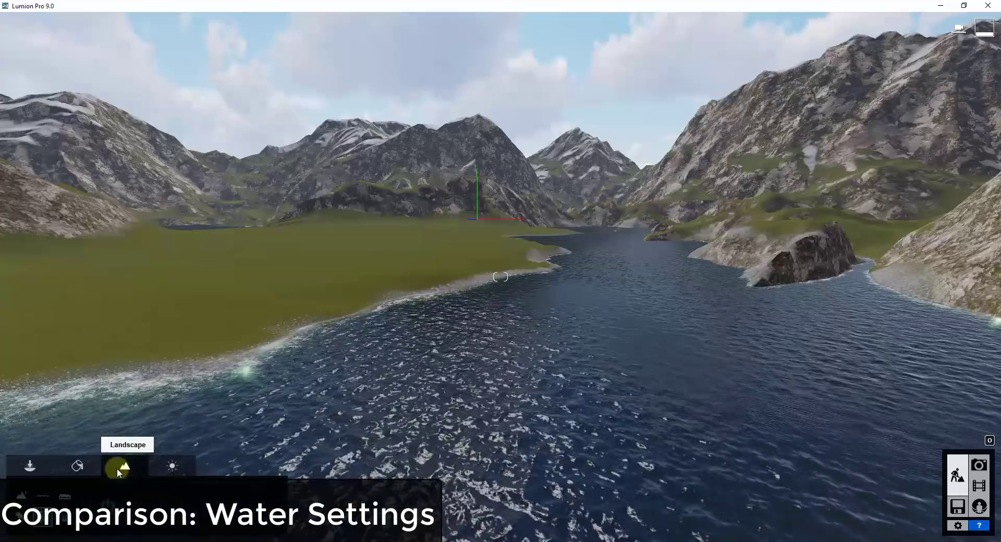
# Turn off the ocean in Lumion's landscape settings
pyautogui.click(116, 467)
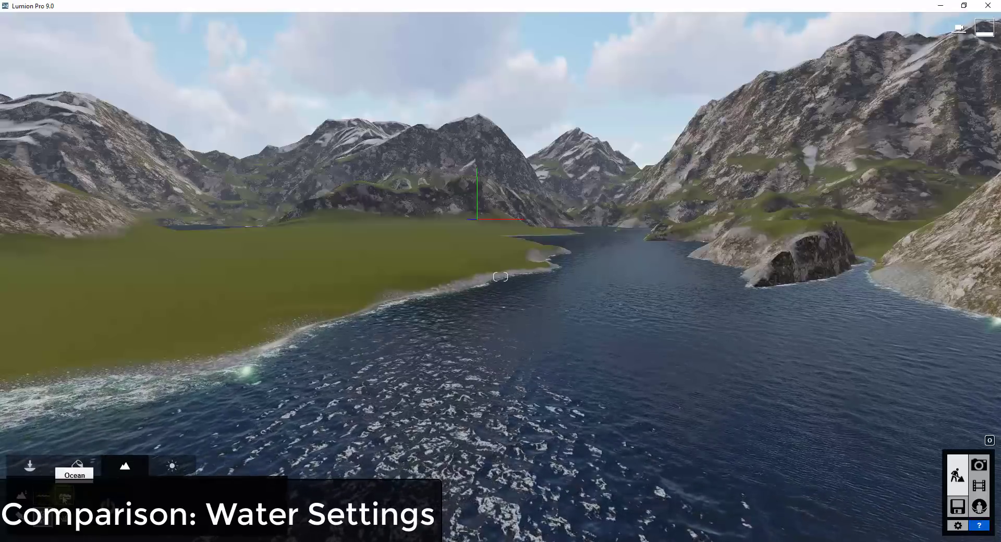
pyautogui.click(107, 503)
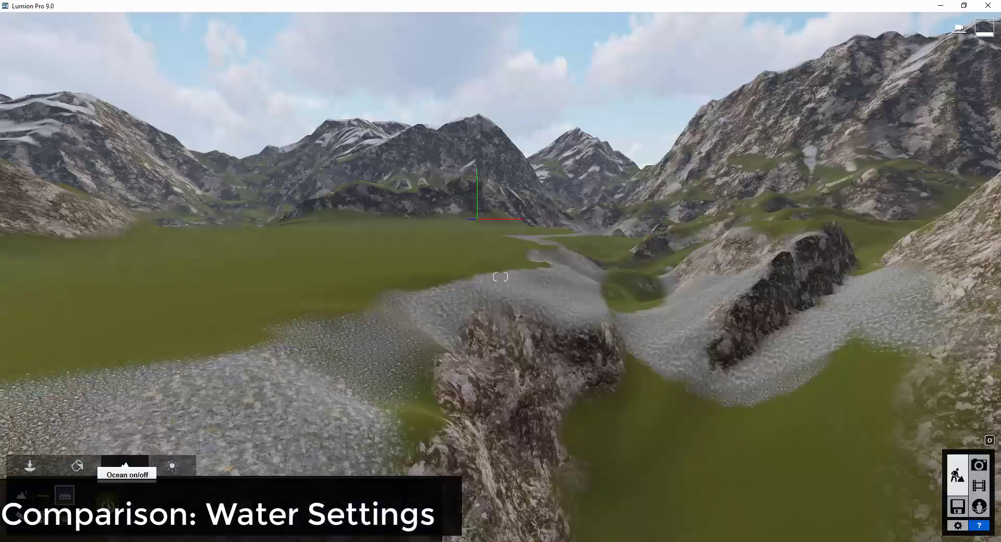
# Turn the ocean back on and raise and lower its water level, leaving it at the gravel shoreline
pyautogui.click(107, 503)
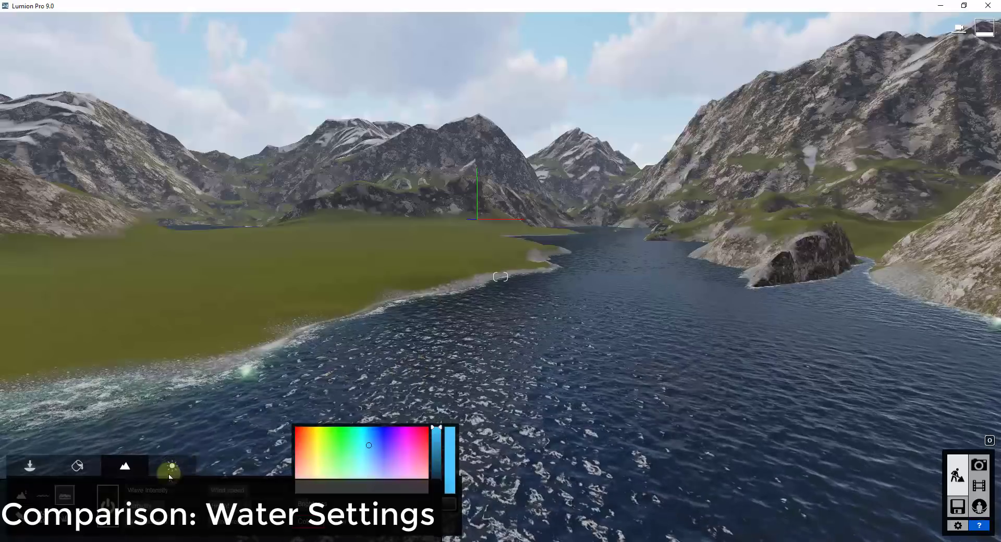
pyautogui.moveTo(230, 505); pyautogui.dragTo(251, 504)
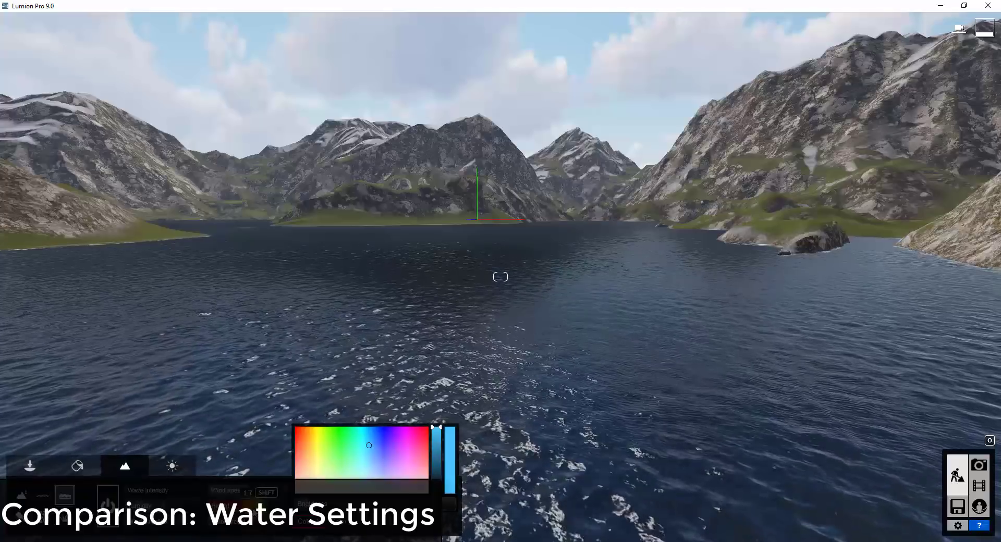
pyautogui.keyDown('shift'); pyautogui.moveTo(254, 506); pyautogui.dragTo(250, 506); pyautogui.keyUp('shift')
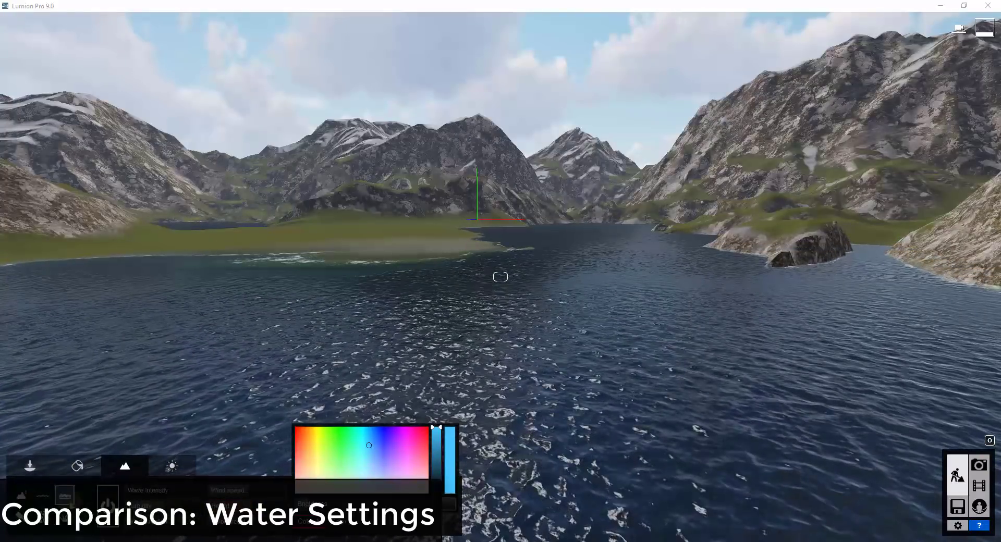
pyautogui.moveTo(251, 506)
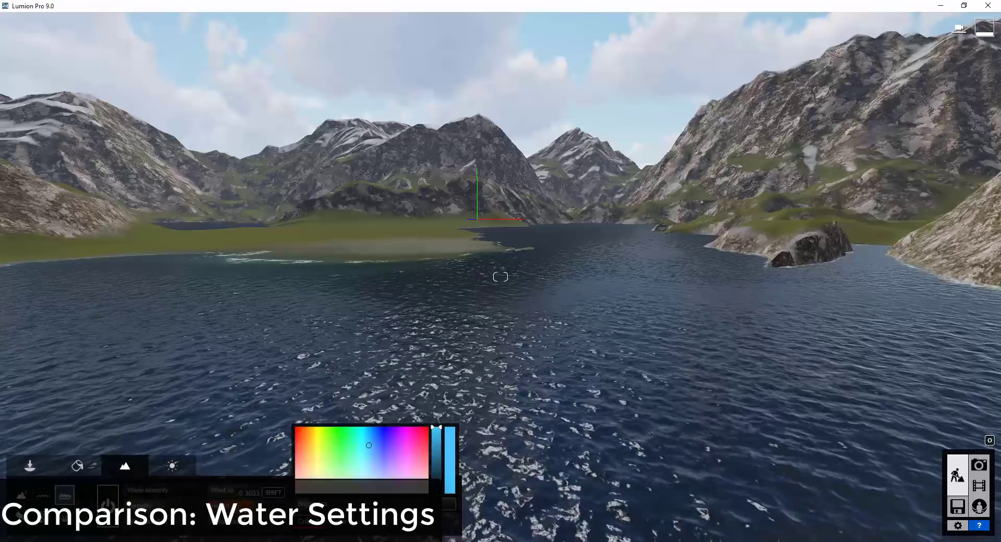
pyautogui.moveTo(250, 506)
pyautogui.keyDown('shift'); pyautogui.mouseDown()
pyautogui.moveTo(240, 501)
pyautogui.moveTo(252, 507)
pyautogui.mouseUp(); pyautogui.keyUp('shift')
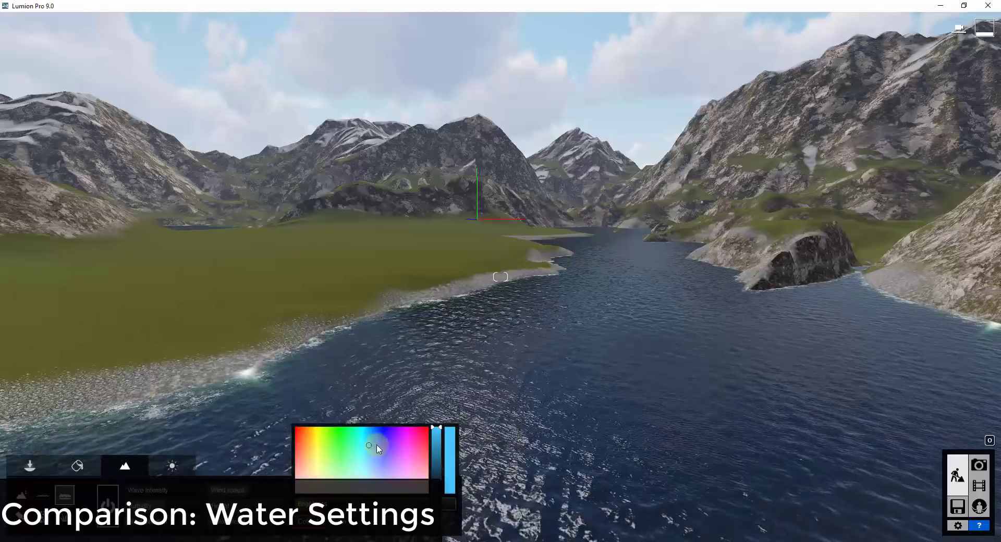
# Adjust the ocean's wave intensity and change its water colour to a pale tone
pyautogui.moveTo(382, 433); pyautogui.dragTo(384, 443)
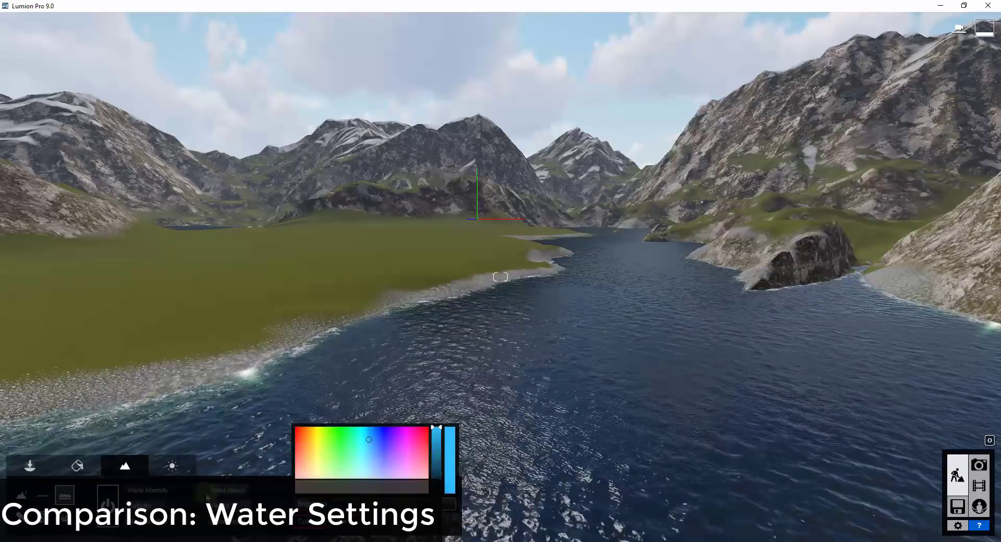
pyautogui.moveTo(160, 495); pyautogui.dragTo(153, 500)
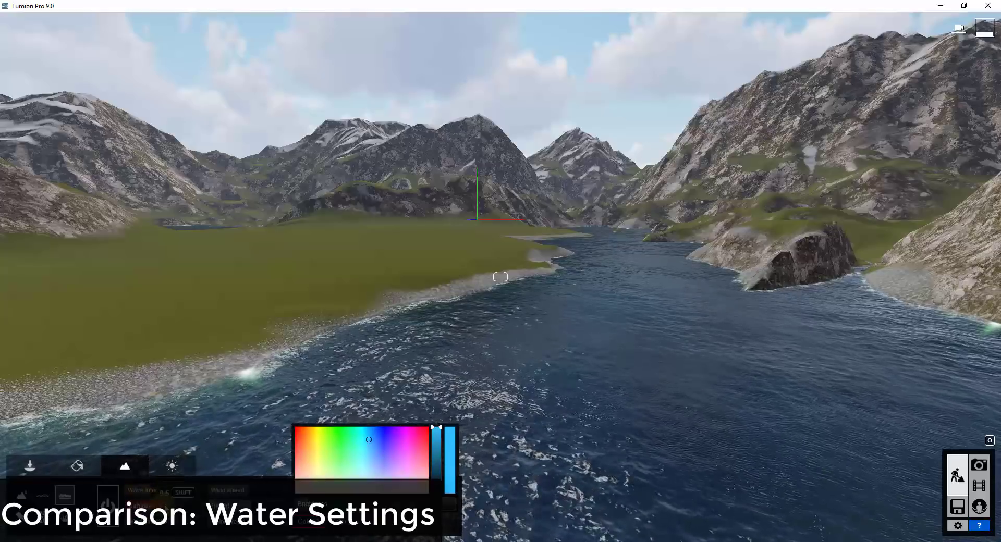
pyautogui.moveTo(162, 508); pyautogui.dragTo(129, 506)
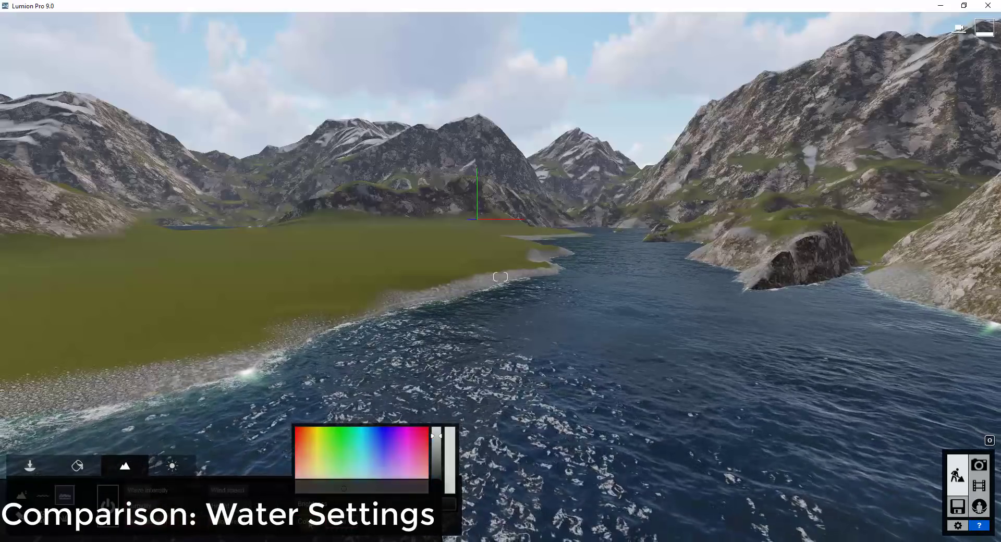
pyautogui.moveTo(256, 528); pyautogui.dragTo(280, 528)
pyautogui.press('w')
pyautogui.moveTo(412, 367); pyautogui.dragTo(420, 353, button='right')
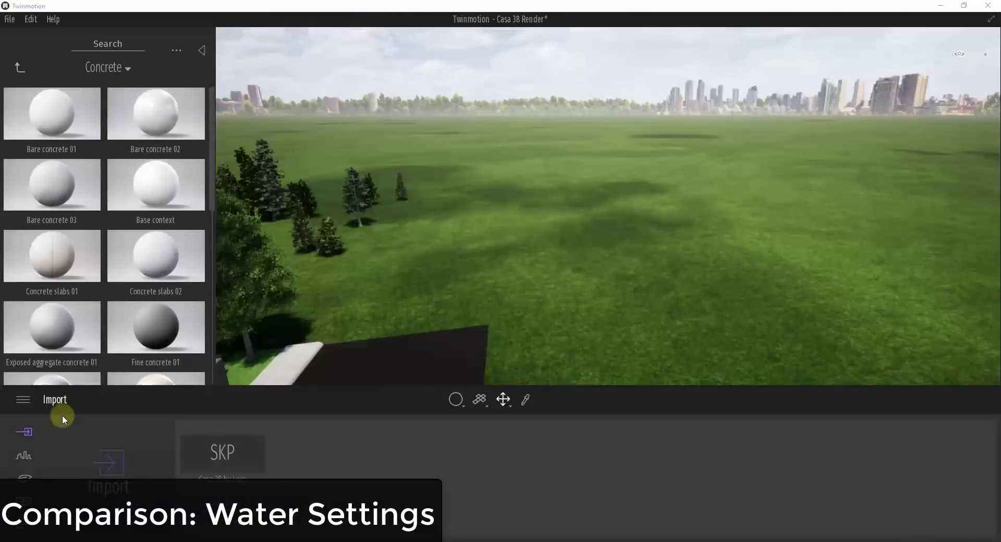
# Switch to Twinmotion, enable the ocean in the nature settings and set its height to 2 ft
pyautogui.click(28, 480)
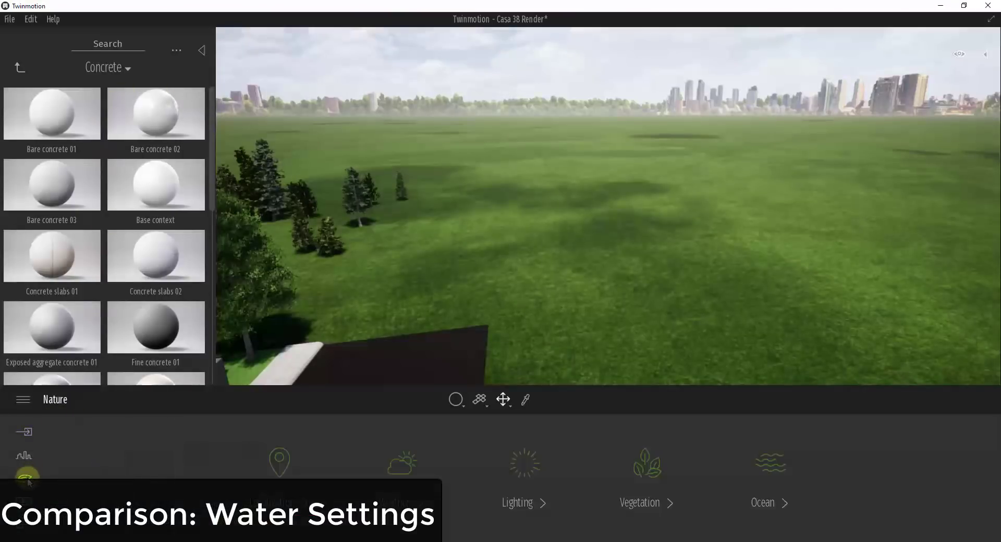
pyautogui.click(779, 475)
pyautogui.click(389, 472)
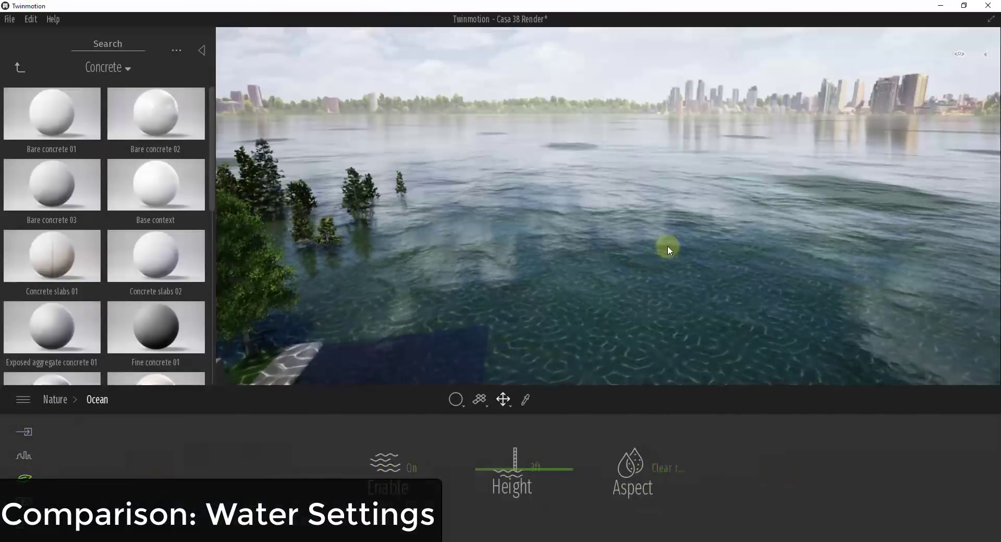
pyautogui.keyDown('shift'); pyautogui.moveTo(671, 242); pyautogui.dragTo(671, 243, button='middle'); pyautogui.keyUp('shift')
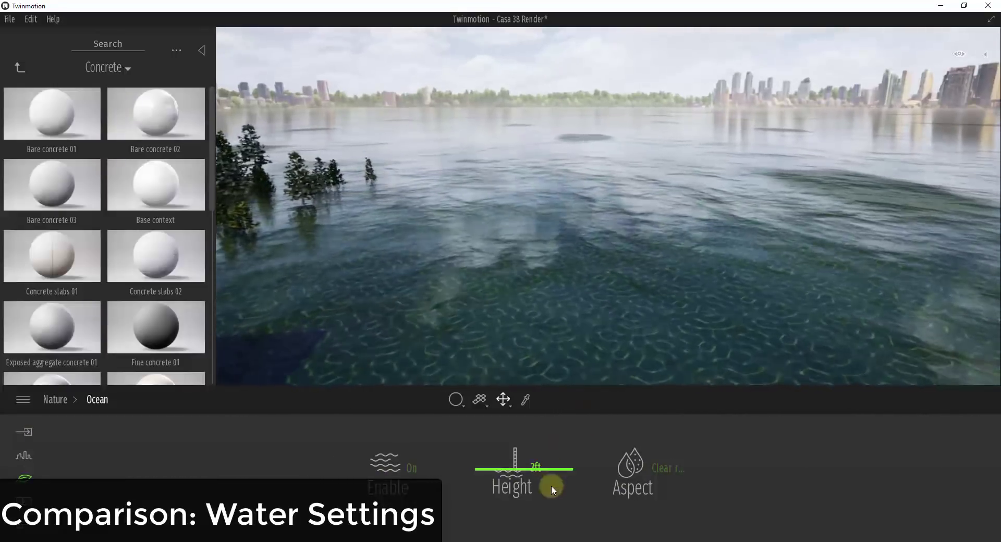
pyautogui.moveTo(489, 475); pyautogui.dragTo(481, 470)
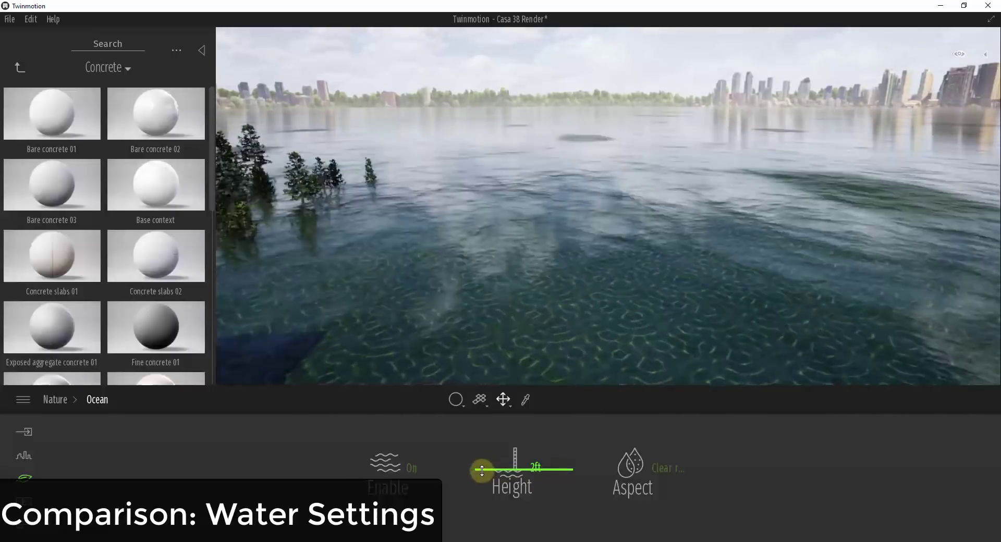
# Try the Atlantic ocean, Large river, Tropical river and Muddy river water aspects, then return the ocean to Clear river
pyautogui.click(629, 469)
pyautogui.click(597, 342)
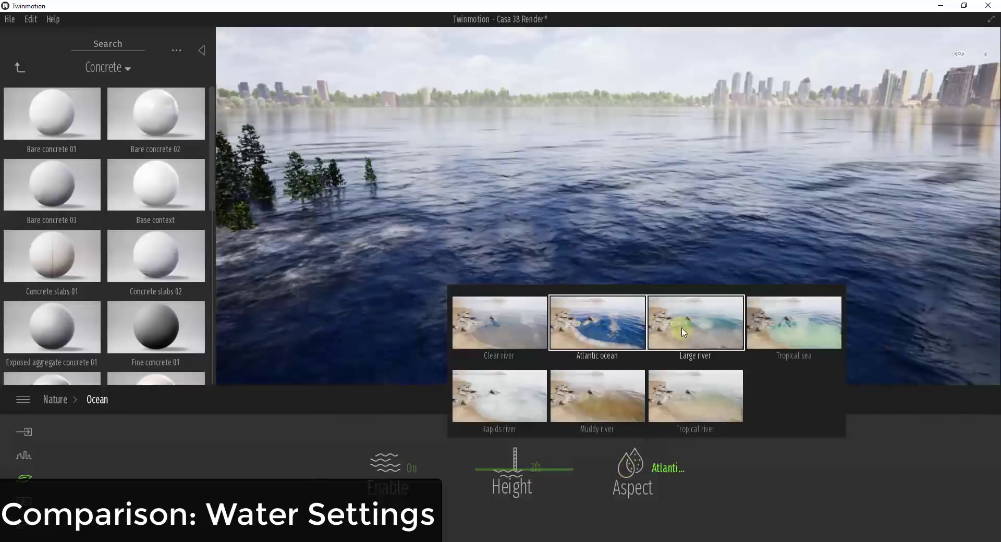
pyautogui.click(694, 329)
pyautogui.click(768, 354)
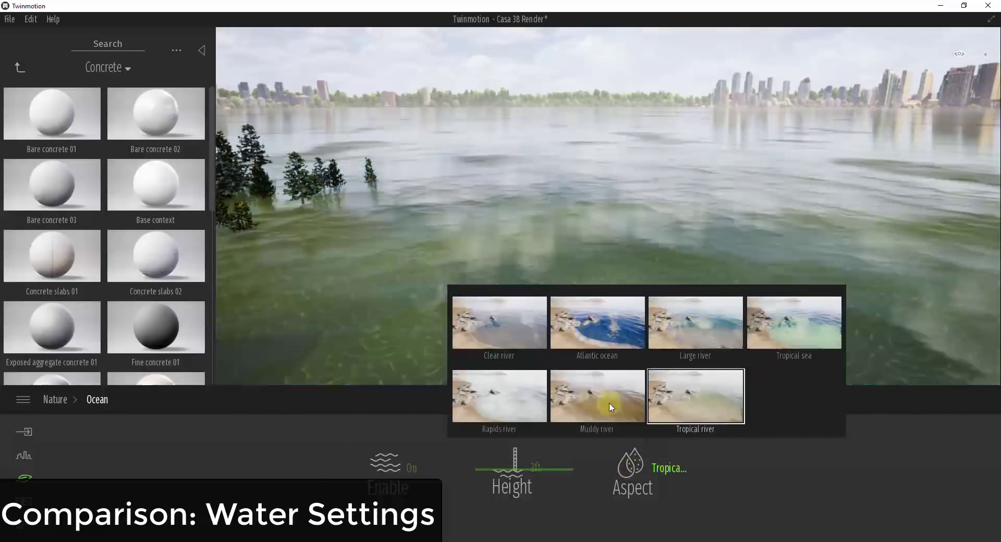
pyautogui.click(631, 401)
pyautogui.click(480, 401)
pyautogui.click(602, 399)
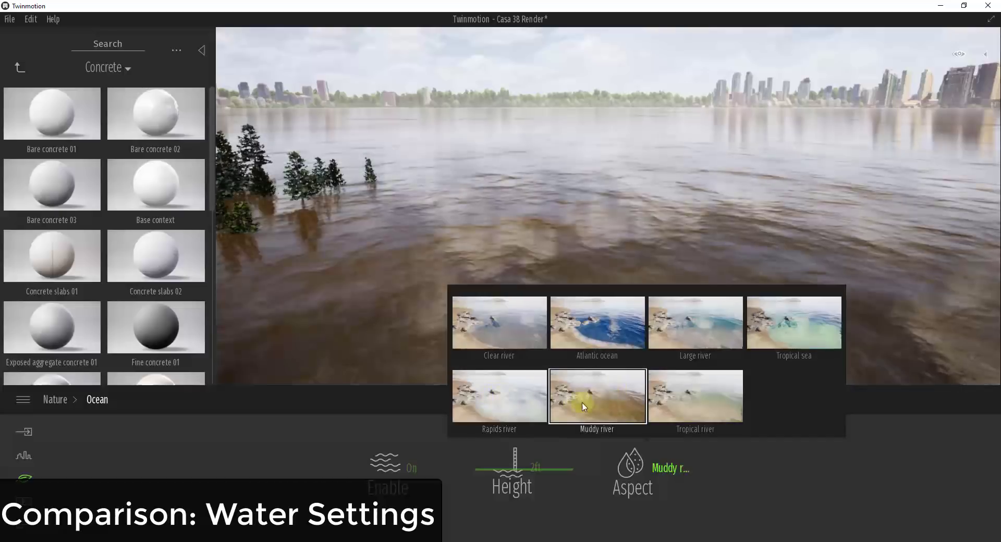
pyautogui.click(534, 329)
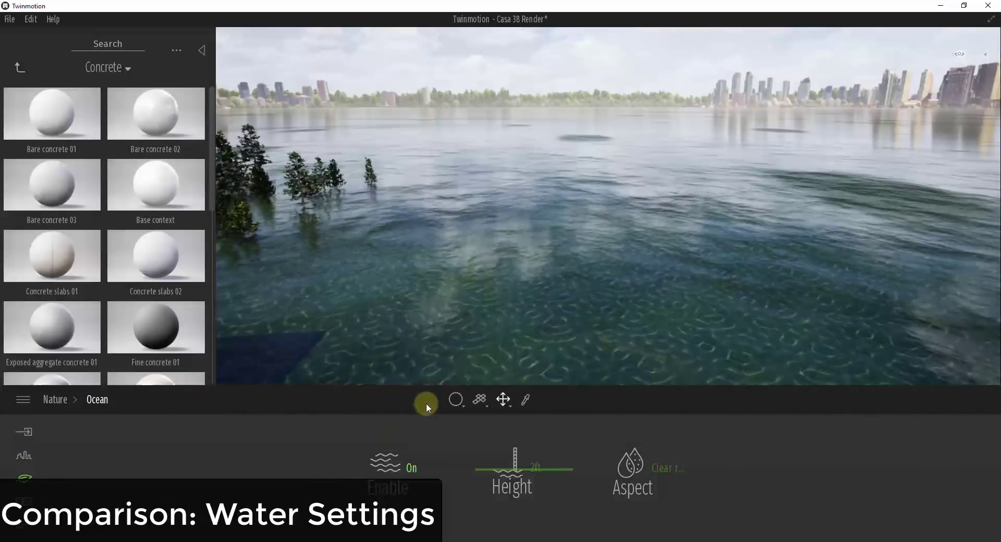
# Sculpt a long raised strip of land out of the water beside the existing grassy island
pyautogui.click(23, 477)
pyautogui.click(364, 469)
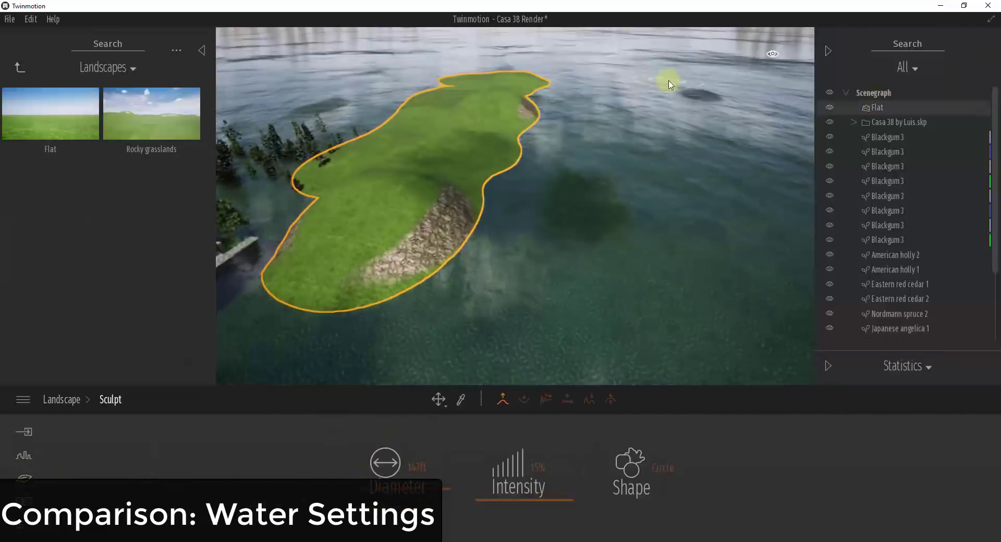
pyautogui.moveTo(758, 268); pyautogui.dragTo(753, 366)
pyautogui.moveTo(593, 214); pyautogui.dragTo(592, 213, button='right')
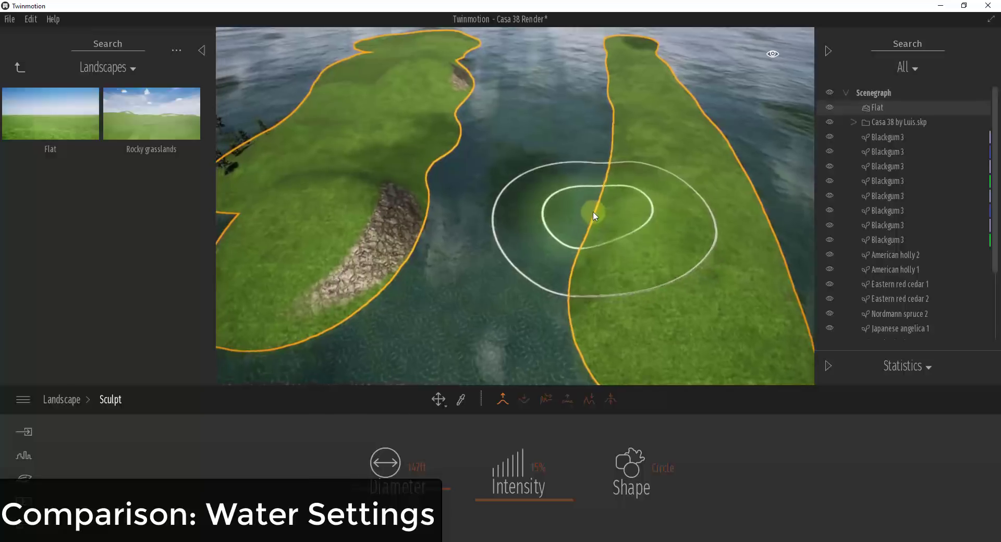
# Try the Tropical sea, Tropical river and Muddy river ocean aspects and set the ocean to Rapids river
pyautogui.click(23, 478)
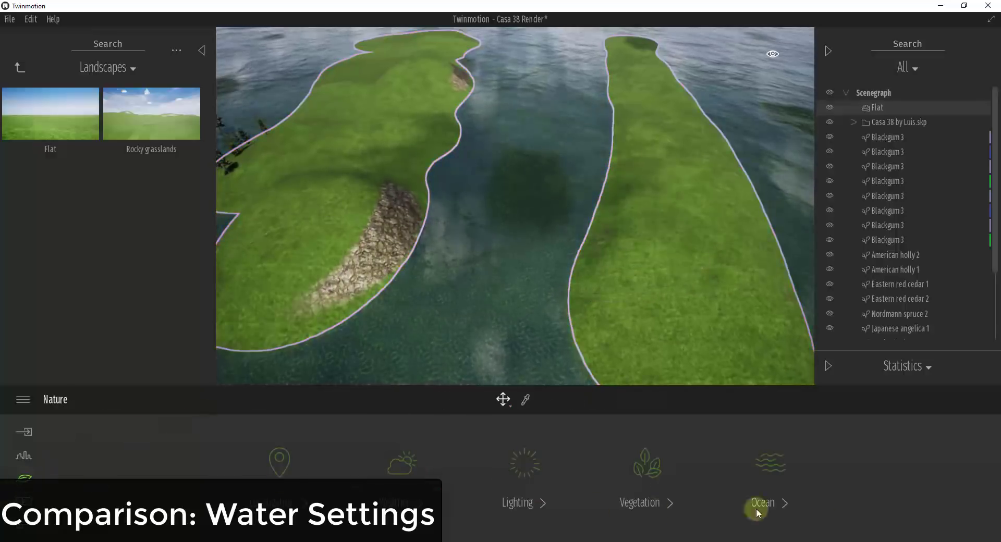
pyautogui.click(771, 467)
pyautogui.click(605, 453)
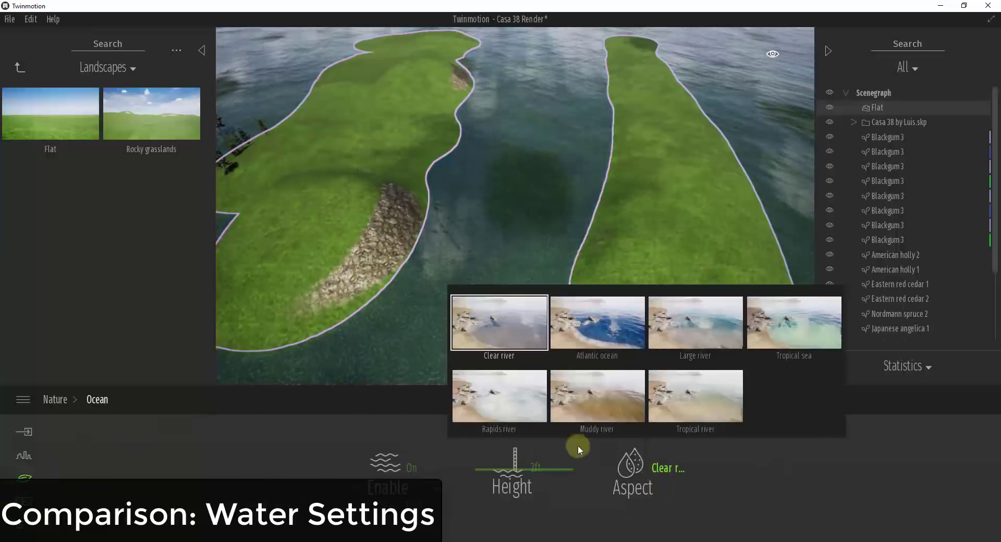
pyautogui.click(751, 323)
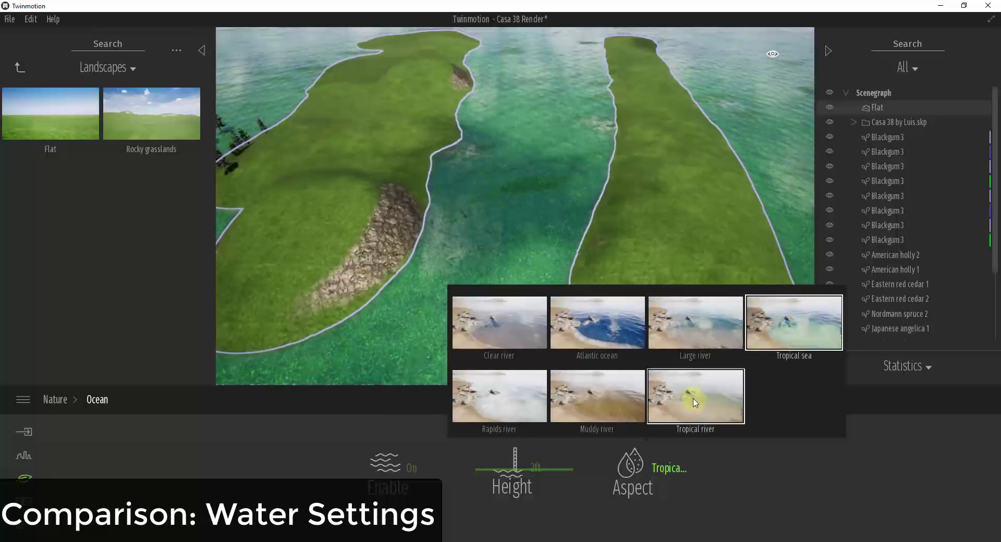
pyautogui.click(693, 402)
pyautogui.click(597, 401)
pyautogui.click(508, 399)
pyautogui.moveTo(574, 202)
pyautogui.mouseDown(button='right')
pyautogui.moveTo(576, 190)
pyautogui.moveTo(589, 190)
pyautogui.moveTo(562, 189)
pyautogui.moveTo(578, 190)
pyautogui.mouseUp(button='right')
pyautogui.moveTo(577, 189); pyautogui.dragTo(577, 190)
pyautogui.press('w')
pyautogui.moveTo(577, 189); pyautogui.dragTo(578, 190, button='right')
pyautogui.moveTo(577, 192); pyautogui.dragTo(314, 260)
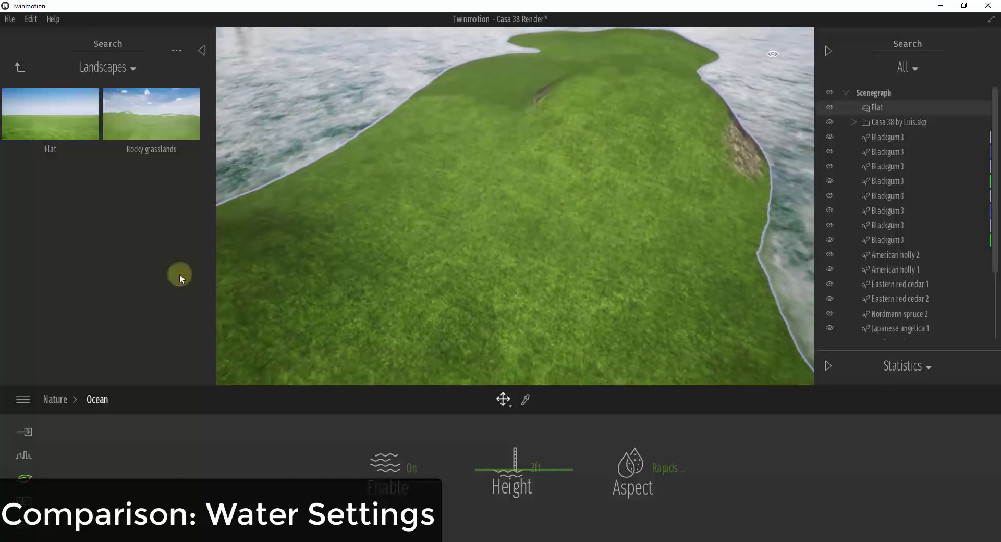
# Search the whole library for "water" and look through the water objects and materials
pyautogui.click(19, 68)
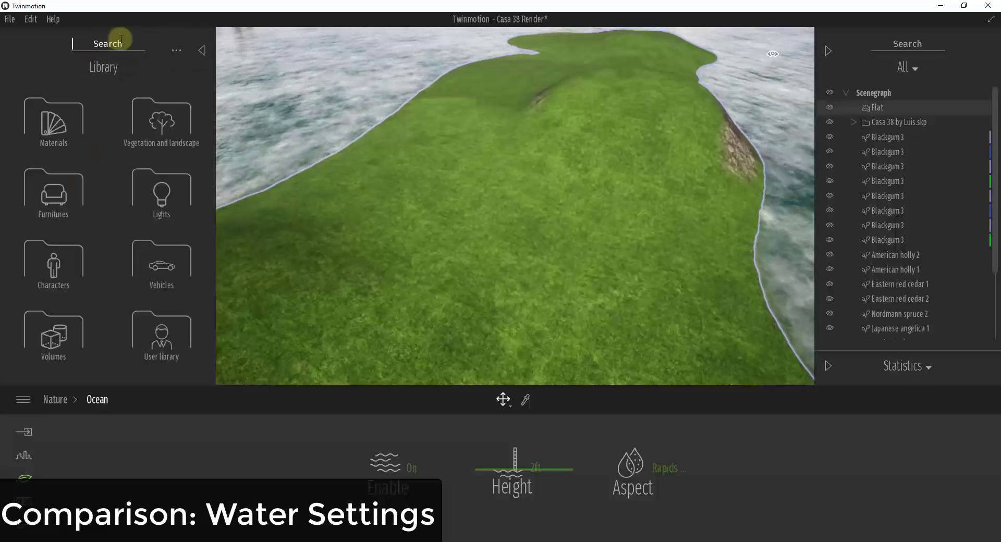
pyautogui.write('water')
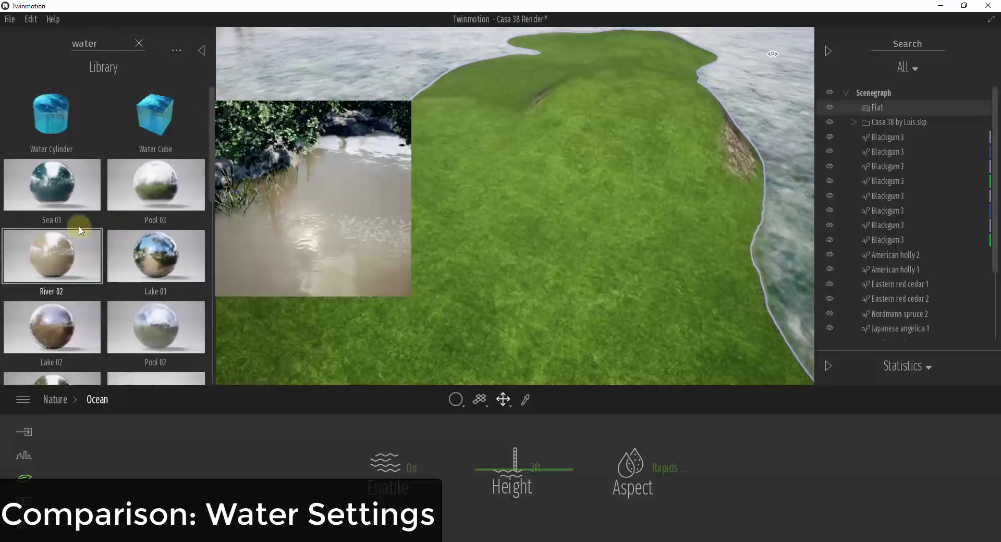
pyautogui.scroll(-3, 581, 203)
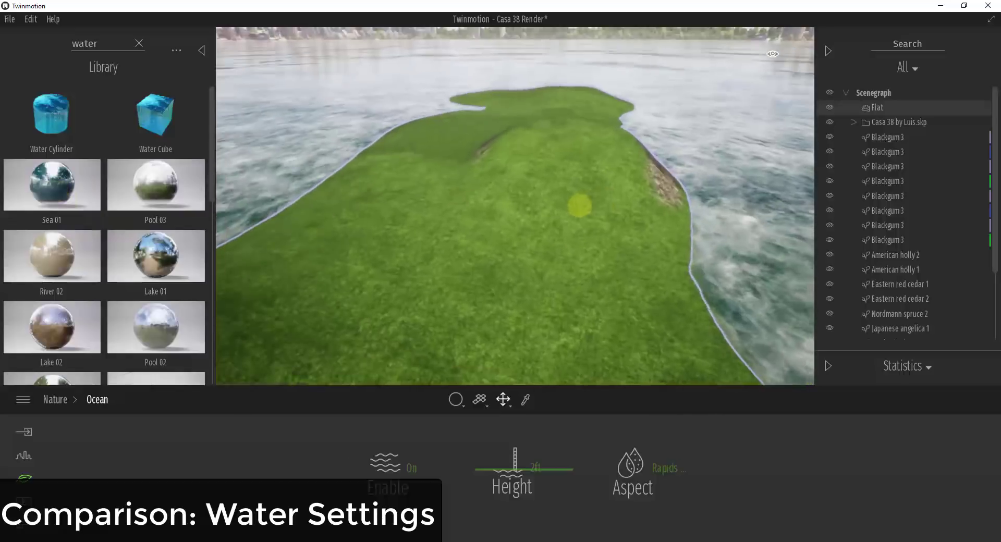
# Try applying the Sea 01 water material to the house roof, then undo it
pyautogui.moveTo(579, 205)
pyautogui.mouseDown(button='right')
pyautogui.moveTo(565, 206)
pyautogui.moveTo(584, 204)
pyautogui.mouseUp(button='right')
pyautogui.moveTo(583, 203); pyautogui.dragTo(573, 205)
pyautogui.moveTo(74, 201)
pyautogui.moveTo(74, 201); pyautogui.dragTo(475, 187)
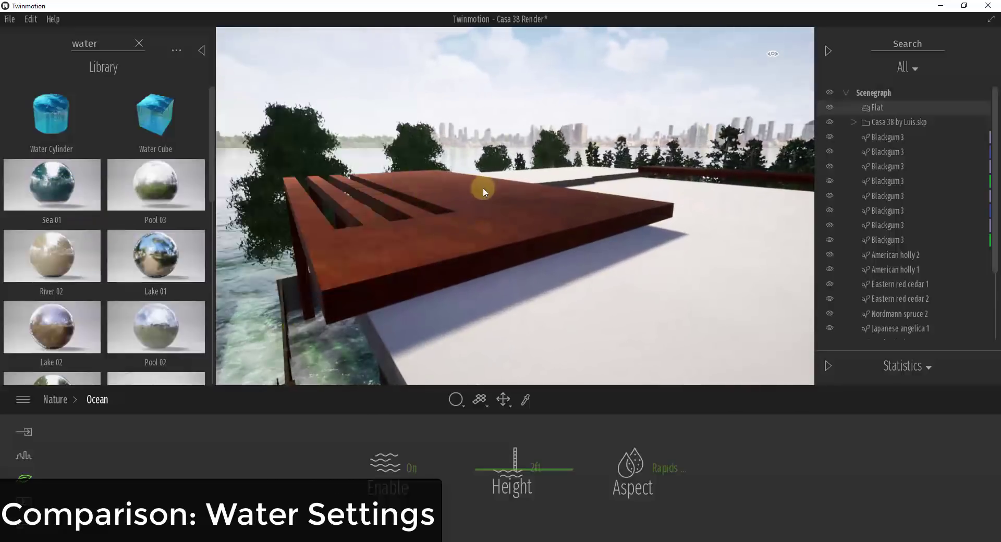
pyautogui.moveTo(515, 220); pyautogui.dragTo(295, 351)
pyautogui.hotkey('ctrl', 'z')
# Place a Water Cube on the grassy hill and get it ready for scaling
pyautogui.moveTo(566, 343); pyautogui.dragTo(563, 343, button='right')
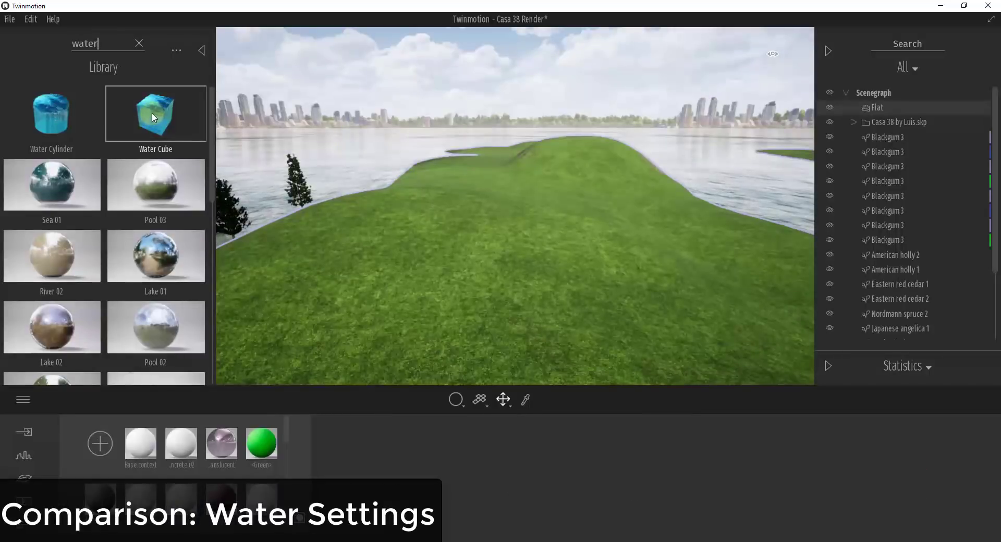
pyautogui.moveTo(582, 266); pyautogui.dragTo(581, 266)
pyautogui.press('d')
pyautogui.moveTo(623, 266); pyautogui.dragTo(502, 384, button='right')
pyautogui.press('w')
pyautogui.press('d')
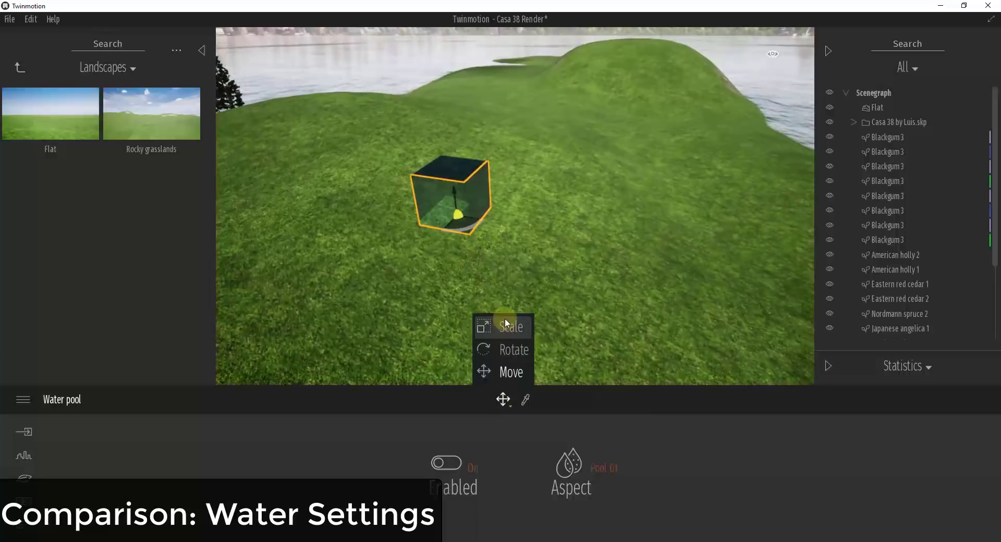
# Scale the water cube into a long, low pool and widen it across the grass
pyautogui.moveTo(479, 204); pyautogui.dragTo(708, 233)
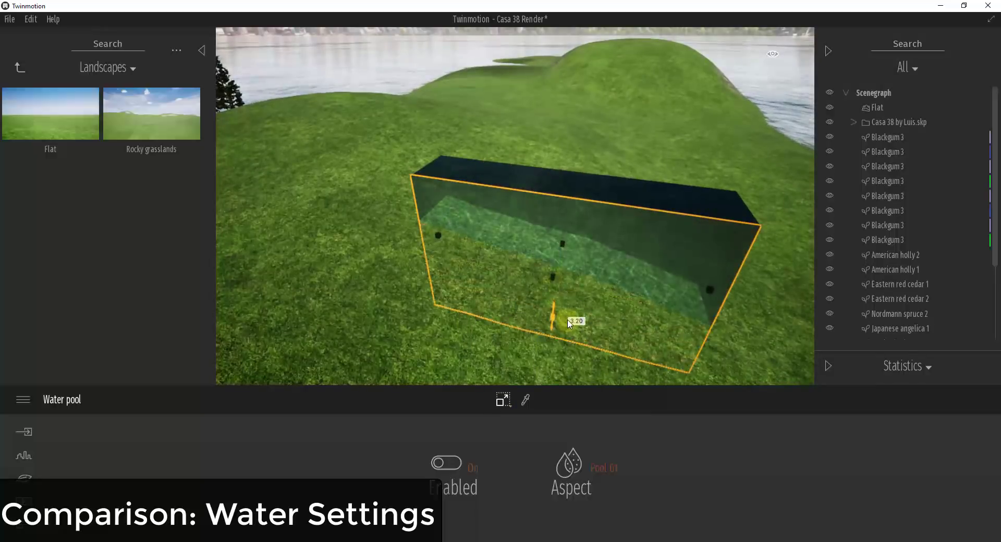
pyautogui.moveTo(566, 187); pyautogui.dragTo(569, 234)
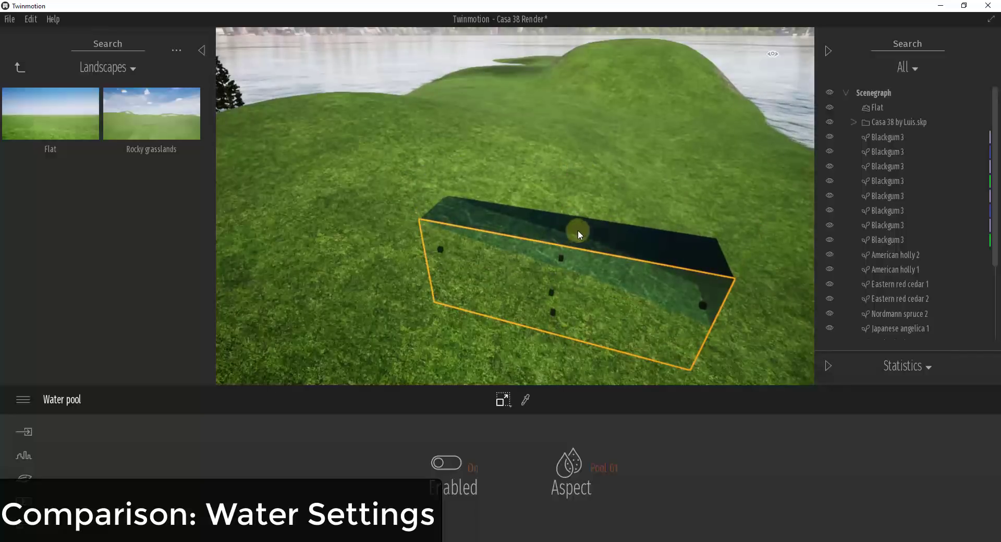
pyautogui.moveTo(641, 262); pyautogui.dragTo(643, 261, button='right')
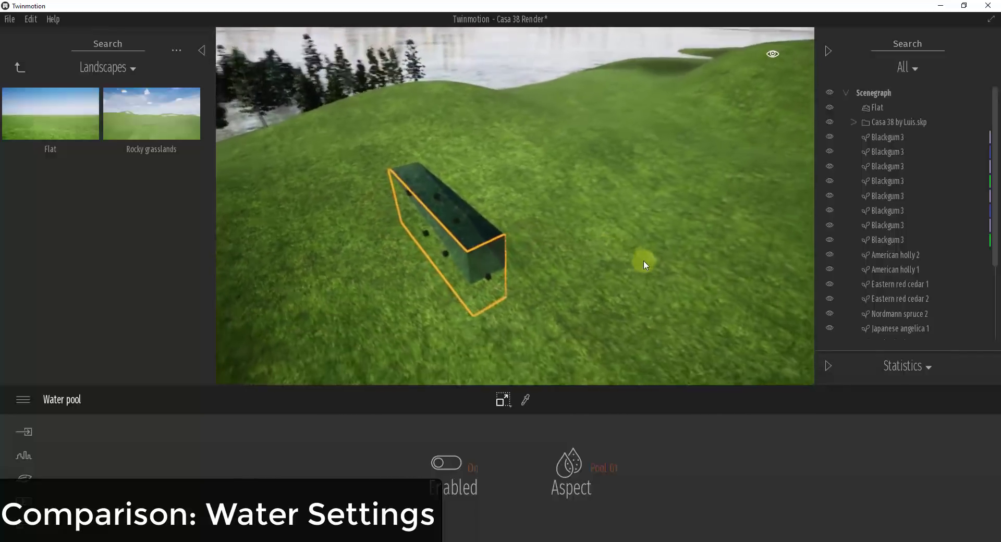
pyautogui.moveTo(453, 224); pyautogui.dragTo(779, 236)
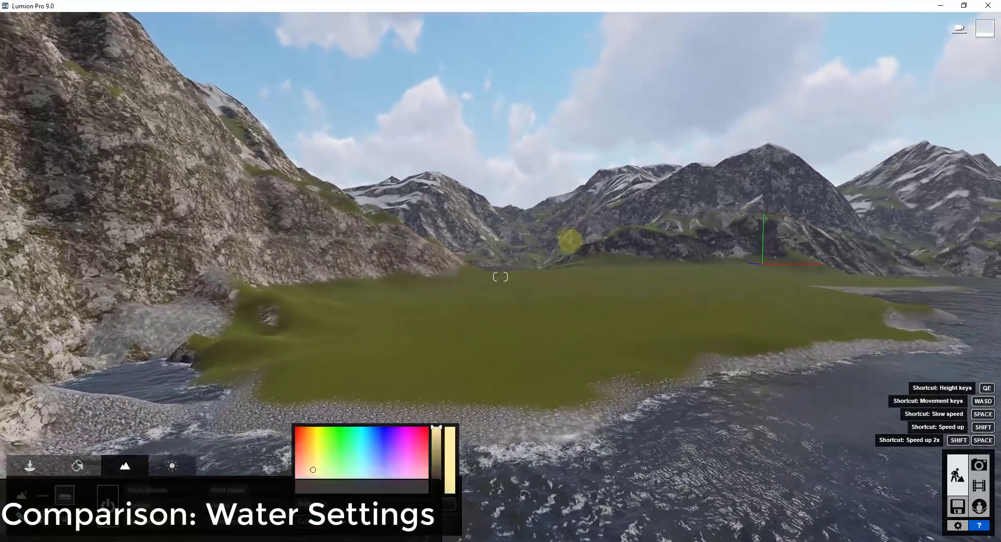
# Switch to Lumion and place a water plane in the grassy hollow below the exposed rock
pyautogui.moveTo(570, 241)
pyautogui.mouseDown(button='right')
pyautogui.moveTo(548, 240)
pyautogui.moveTo(571, 243)
pyautogui.mouseUp(button='right')
pyautogui.press('w')
pyautogui.press('w')
pyautogui.press('w')
pyautogui.press('w')
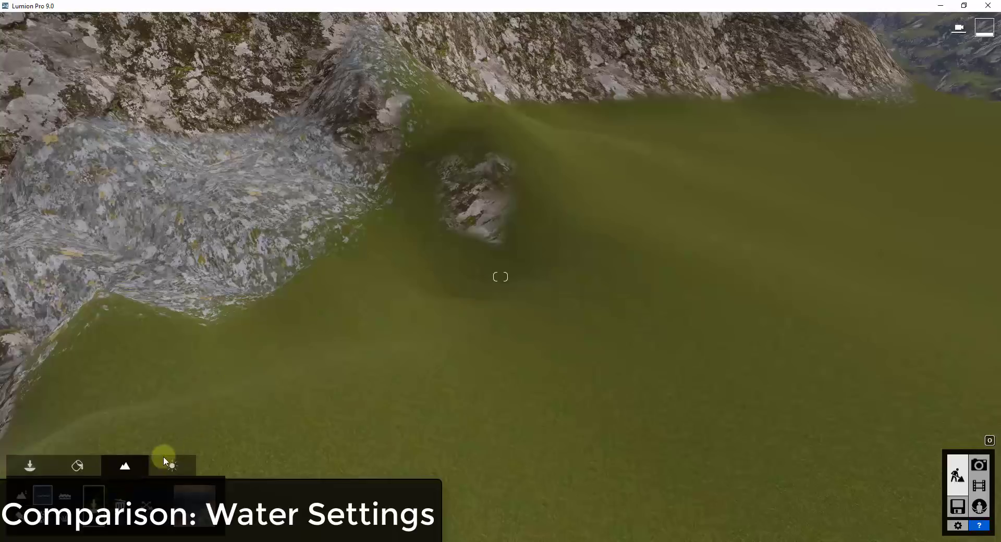
pyautogui.click(450, 268)
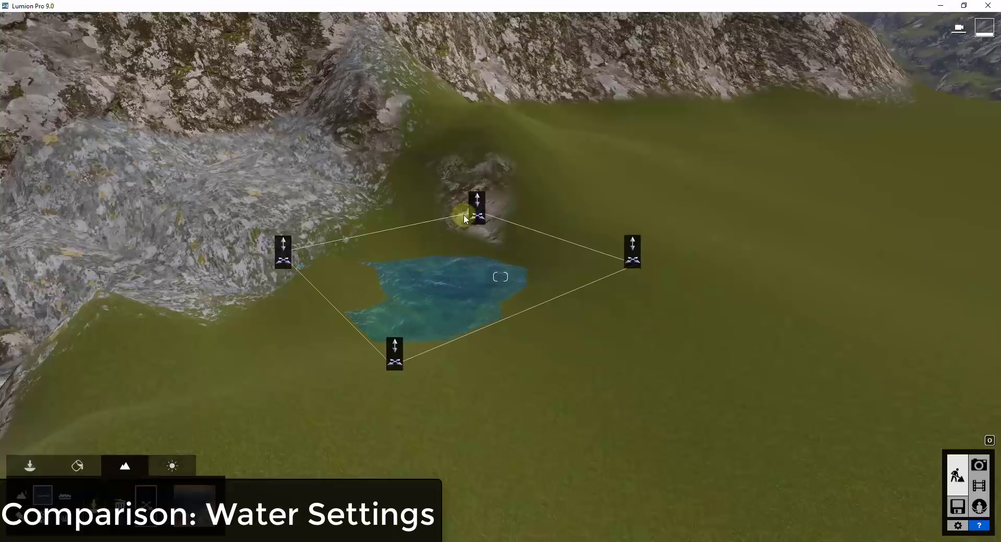
# Reshape the water plane by moving its corners so it extends across the grass in the foreground
pyautogui.moveTo(479, 200)
pyautogui.mouseDown()
pyautogui.moveTo(494, 19)
pyautogui.moveTo(471, 223)
pyautogui.moveTo(473, 199)
pyautogui.mouseUp()
pyautogui.moveTo(638, 258); pyautogui.dragTo(751, 481)
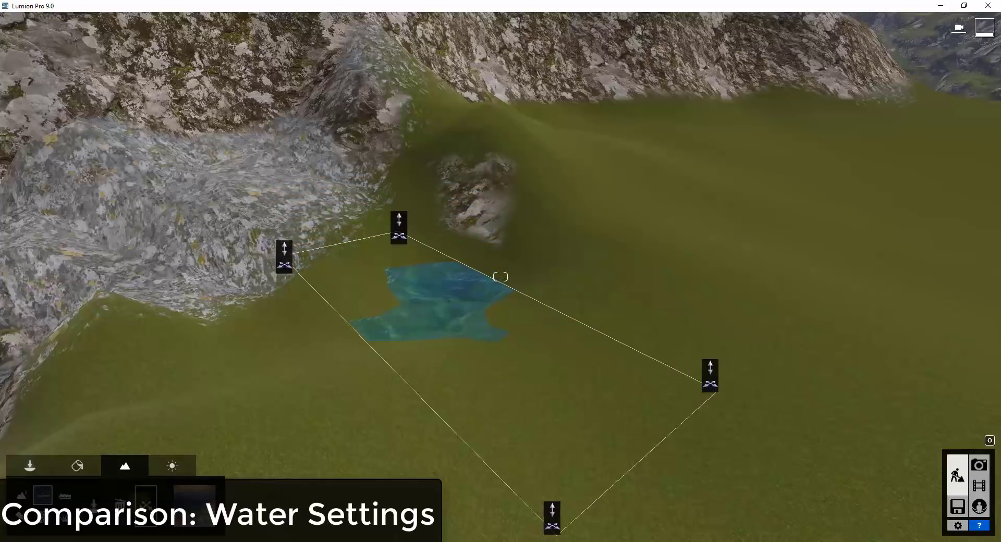
# Switch the water plane through several different water types, ending on a blue, wavy water surface
pyautogui.click(442, 338)
pyautogui.click(381, 365)
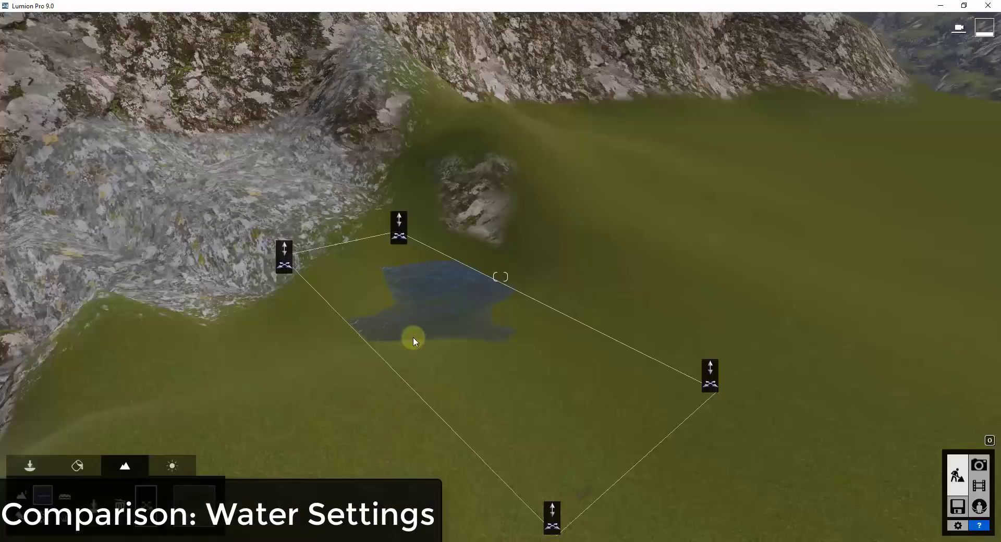
pyautogui.click(194, 503)
pyautogui.click(249, 423)
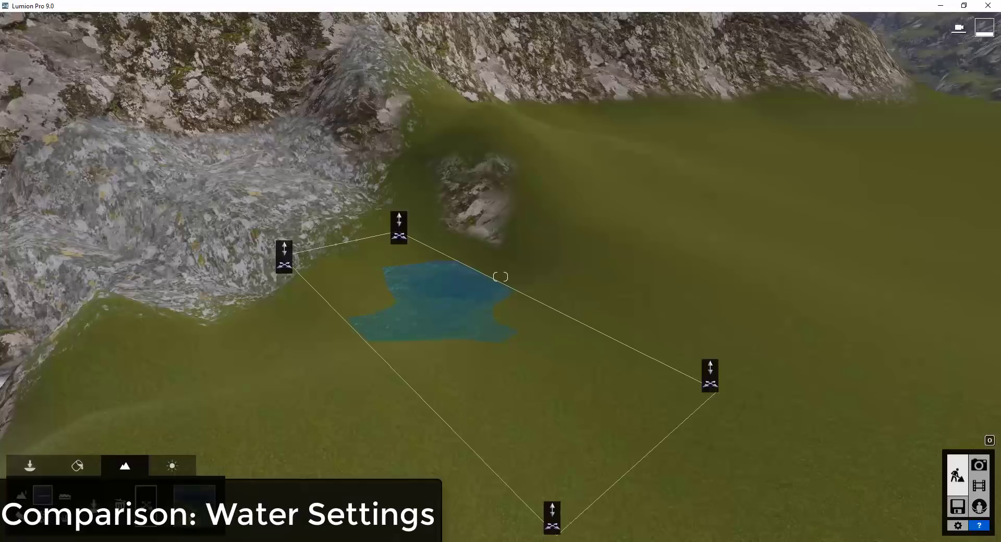
pyautogui.click(188, 523)
pyautogui.click(208, 352)
# Adjust the water plane's height and reposition its near corners to spread the water over the grassy hollow
pyautogui.moveTo(471, 324); pyautogui.dragTo(427, 359, button='right')
pyautogui.moveTo(431, 261); pyautogui.dragTo(436, 216)
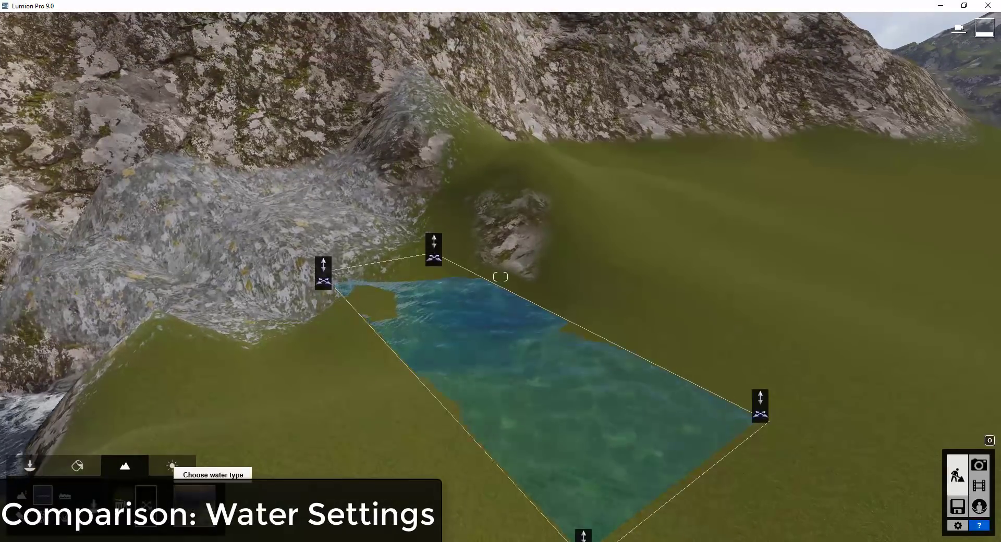
pyautogui.moveTo(760, 415); pyautogui.dragTo(888, 286)
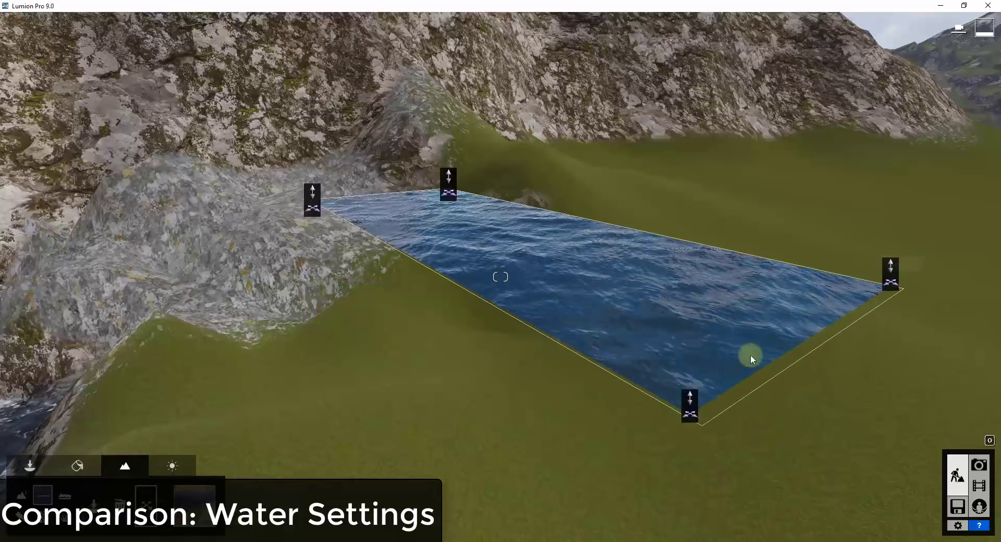
pyautogui.moveTo(688, 413); pyautogui.dragTo(516, 541)
pyautogui.moveTo(410, 186); pyautogui.dragTo(677, 306, button='right')
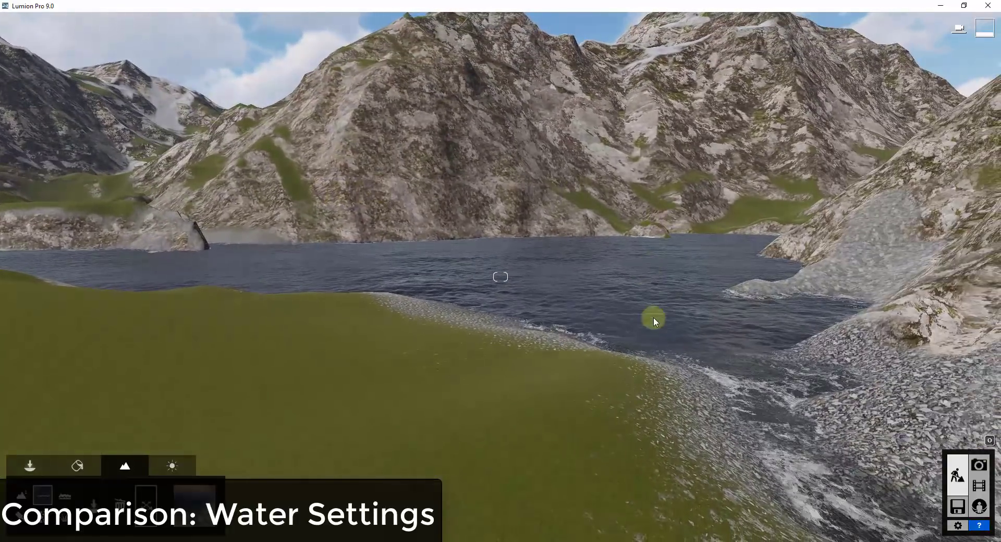
pyautogui.moveTo(640, 314); pyautogui.dragTo(642, 316, button='right')
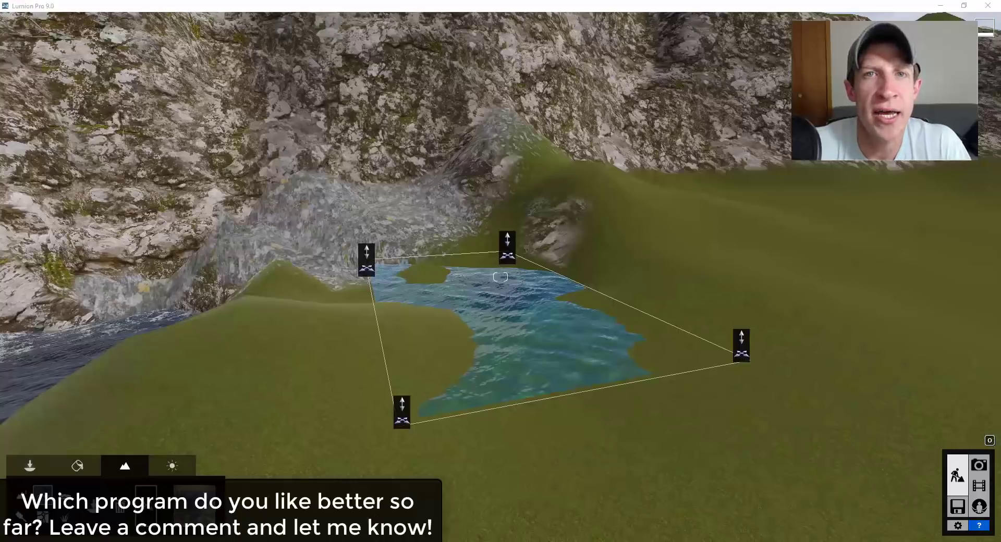